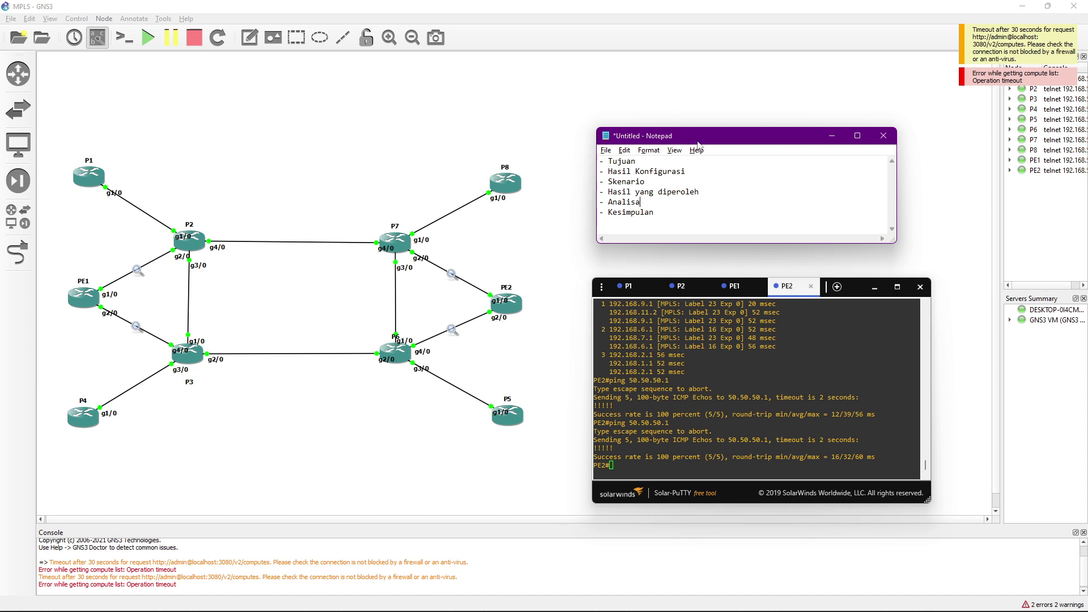
{"action": "left_click_drag", "start_coordinate": [698, 141], "coordinate": [696, 141]}
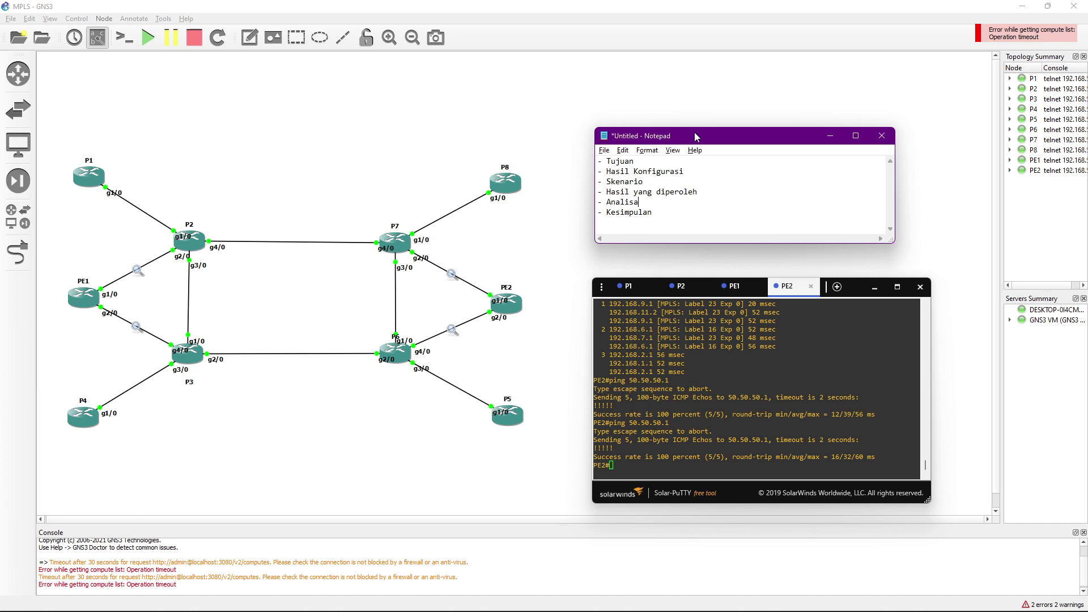
{"action": "left_click_drag", "start_coordinate": [694, 136], "coordinate": [693, 151]}
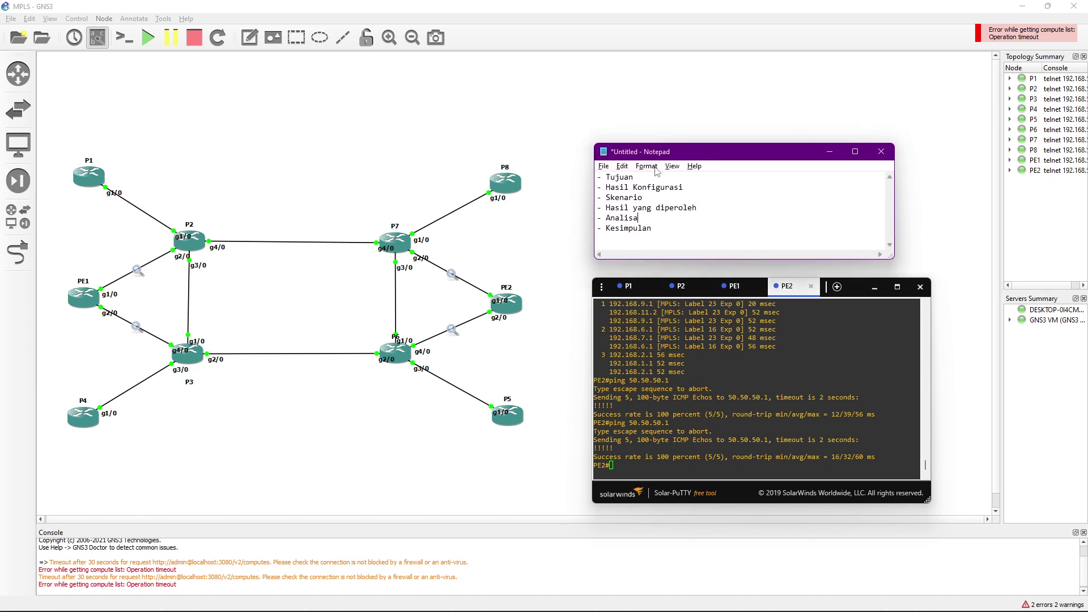
{"action": "left_click", "coordinate": [685, 180]}
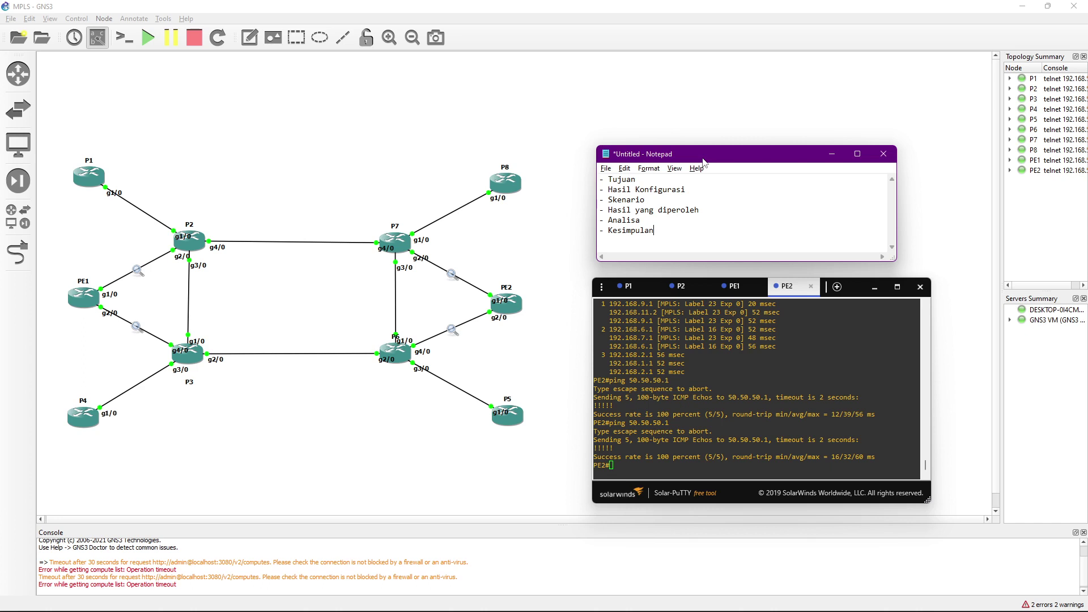
Look over the open console sessions of routers P1, P2 and PE2 alongside the topology
{"action": "left_click", "coordinate": [630, 288]}
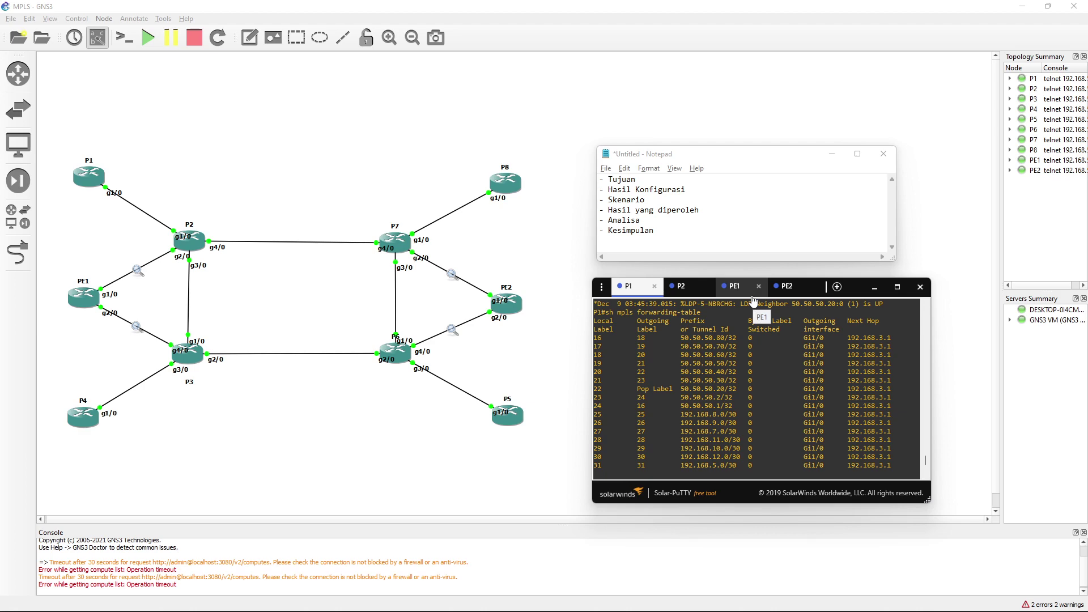
{"action": "left_click", "coordinate": [678, 289]}
{"action": "double_click", "coordinate": [679, 291]}
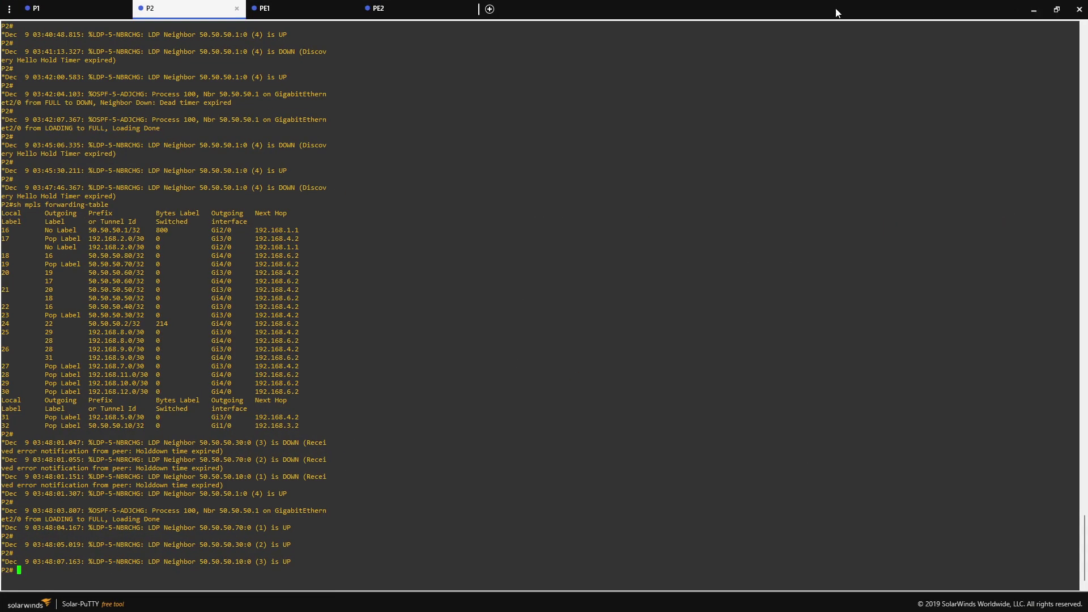
{"action": "left_click", "coordinate": [1055, 10]}
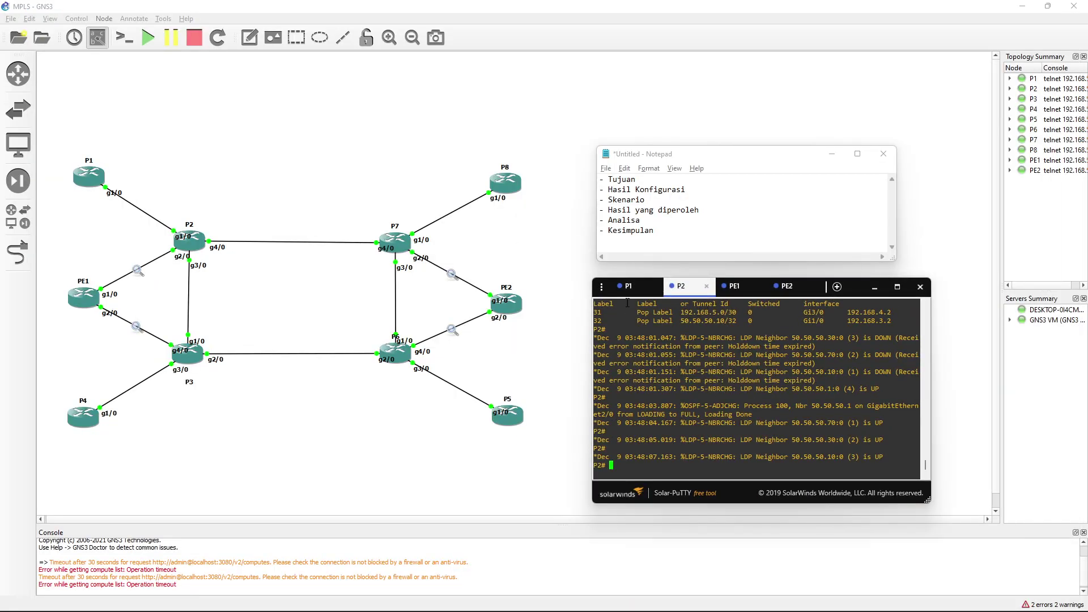
{"action": "left_click", "coordinate": [627, 289]}
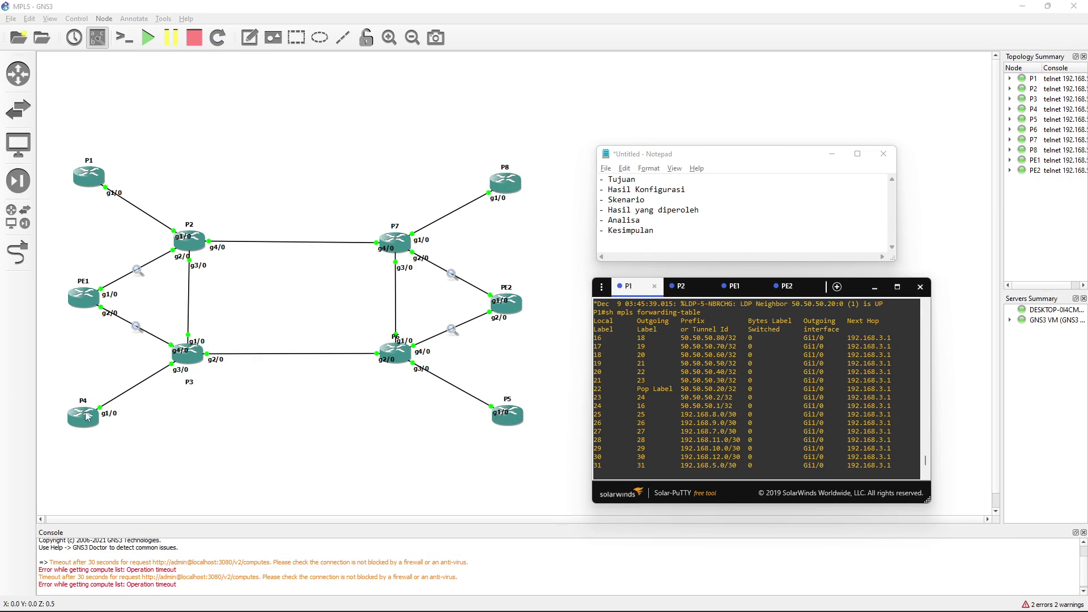
{"action": "left_click", "coordinate": [681, 286]}
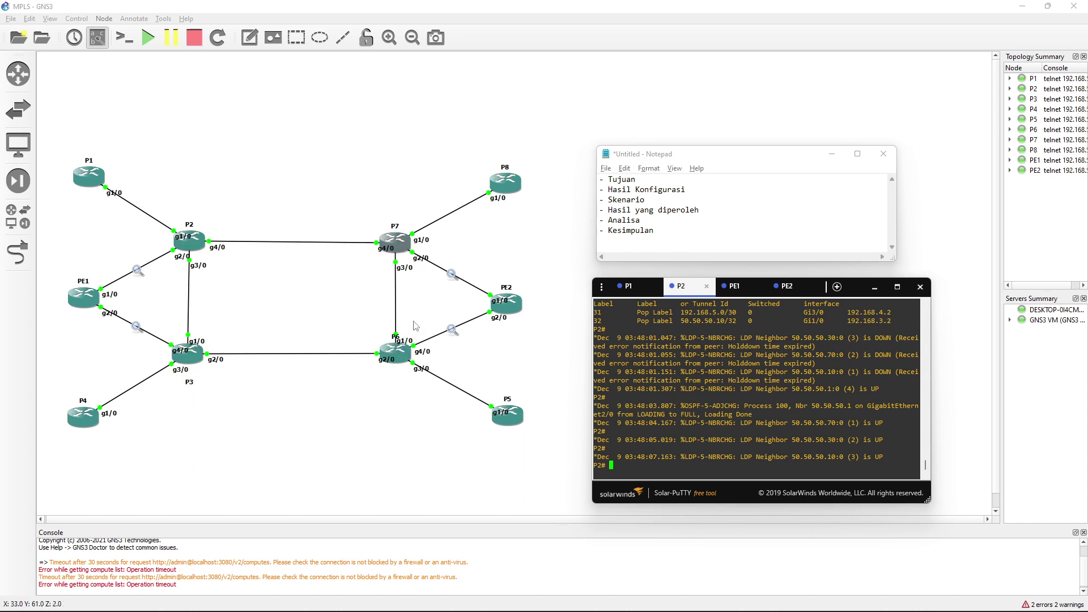
{"action": "left_click", "coordinate": [787, 287]}
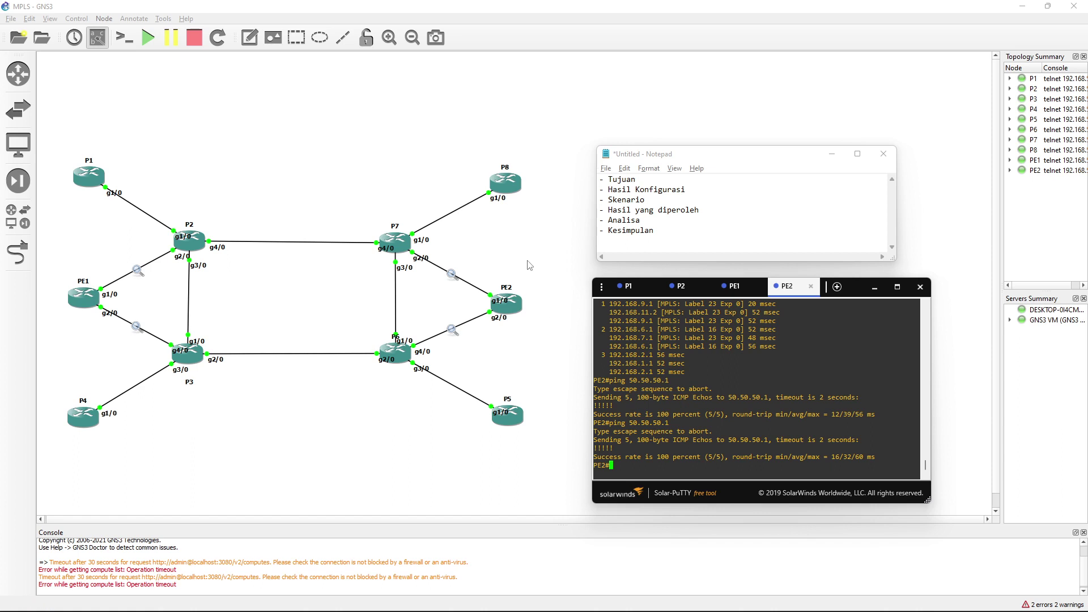
Review the loopback and GigabitEthernet interface settings in router P1's running configuration
{"action": "left_click", "coordinate": [628, 286]}
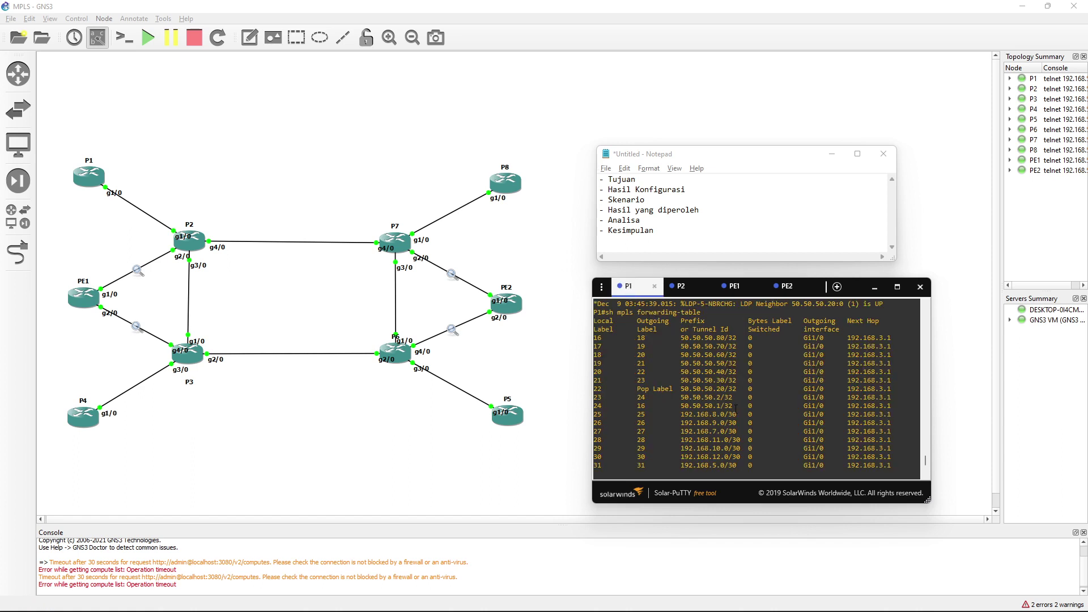
{"action": "scroll", "coordinate": [831, 393], "scroll_direction": "up", "scroll_amount": 20}
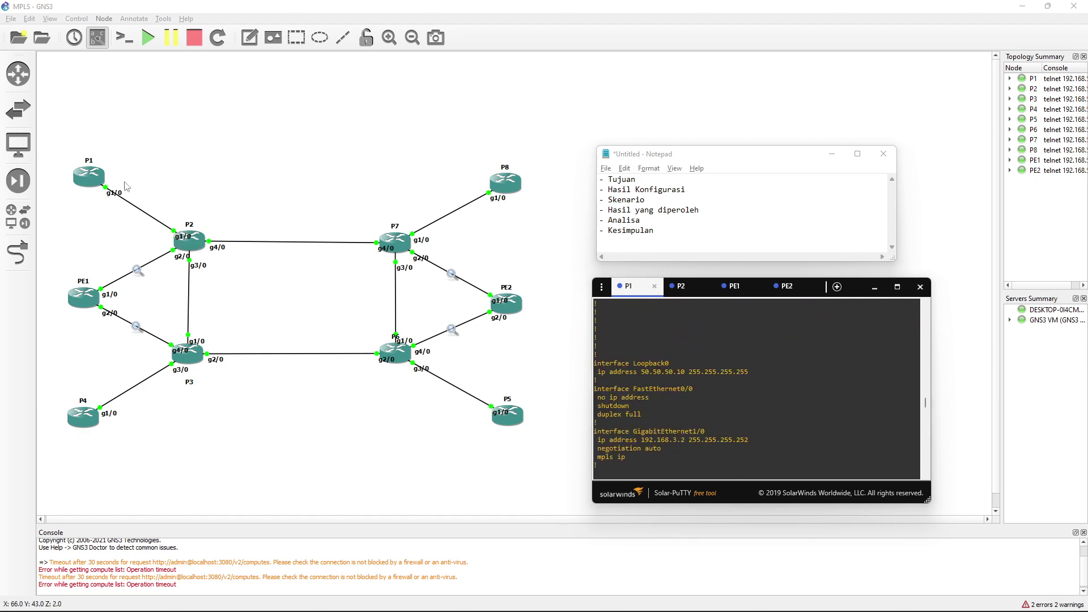
{"action": "scroll", "coordinate": [722, 383], "scroll_direction": "down", "scroll_amount": 3}
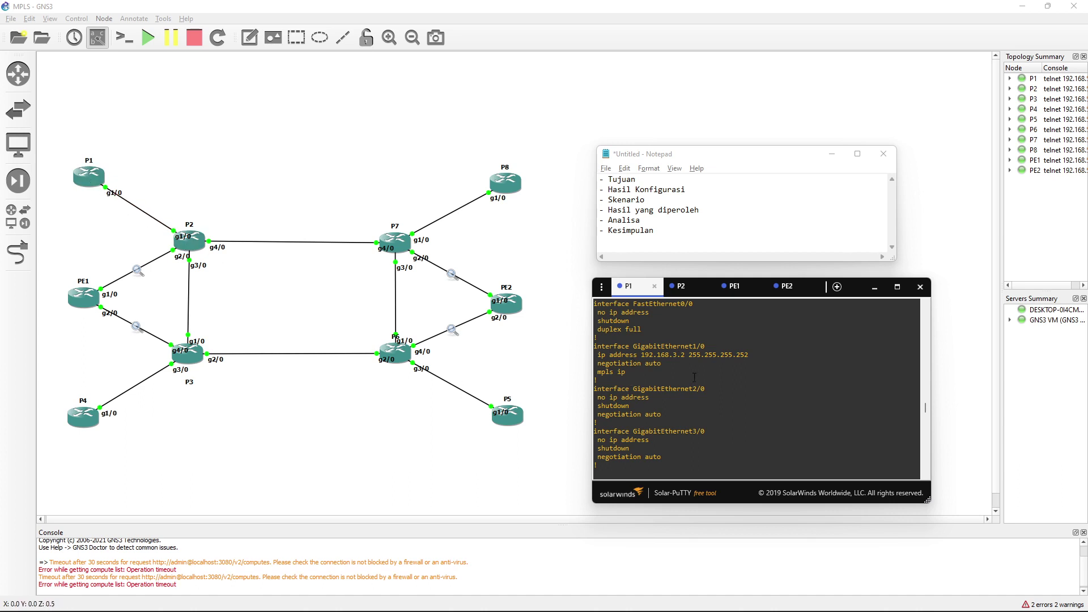
{"action": "scroll", "coordinate": [694, 377], "scroll_direction": "up", "scroll_amount": 3}
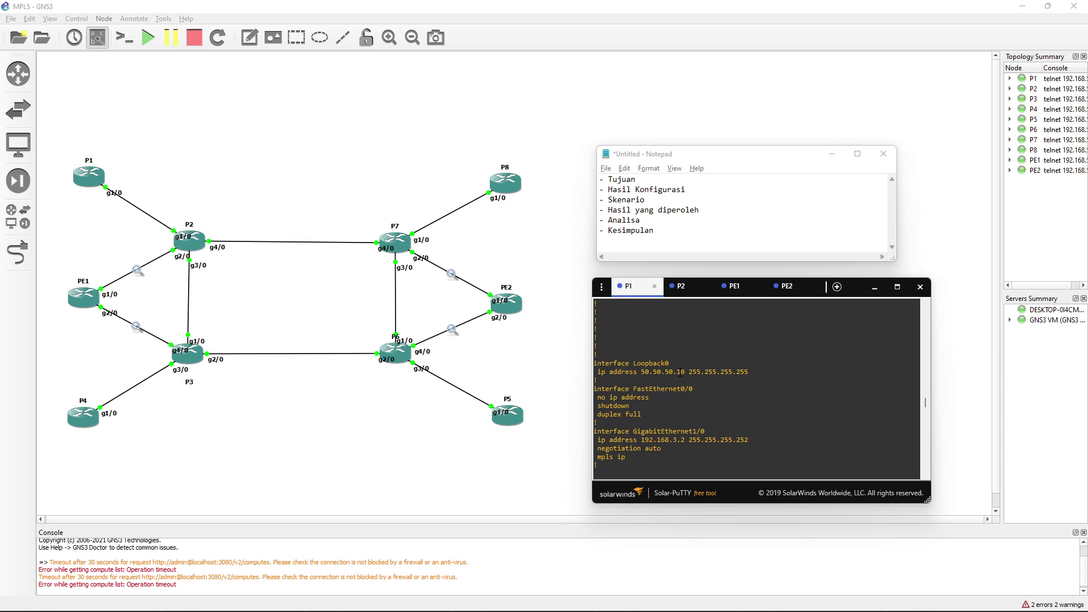
{"action": "scroll", "coordinate": [692, 402], "scroll_direction": "down", "scroll_amount": 7}
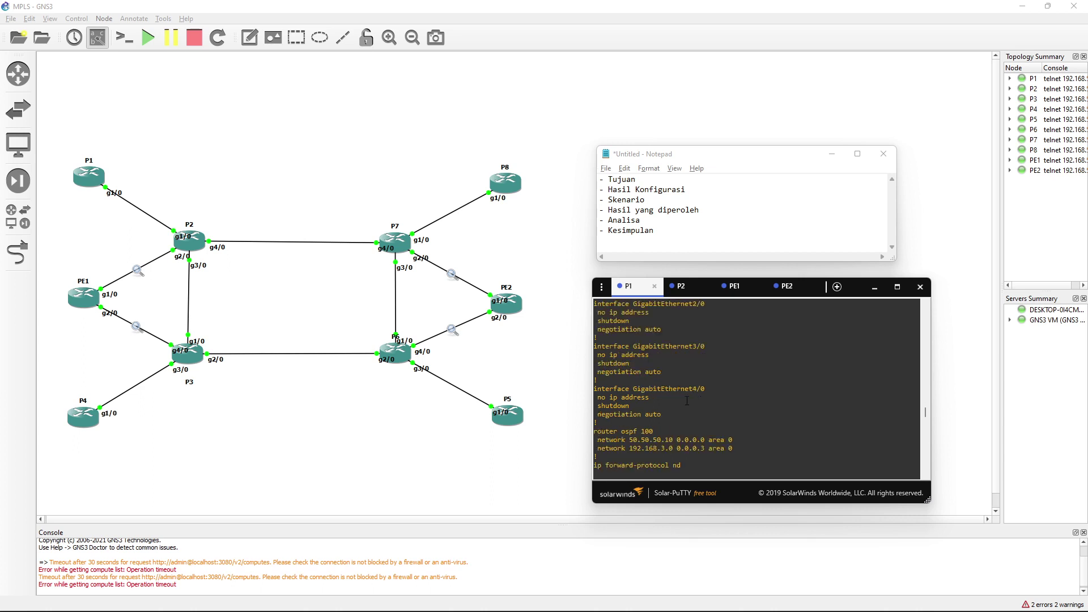
{"action": "scroll", "coordinate": [686, 401], "scroll_direction": "down", "scroll_amount": 3}
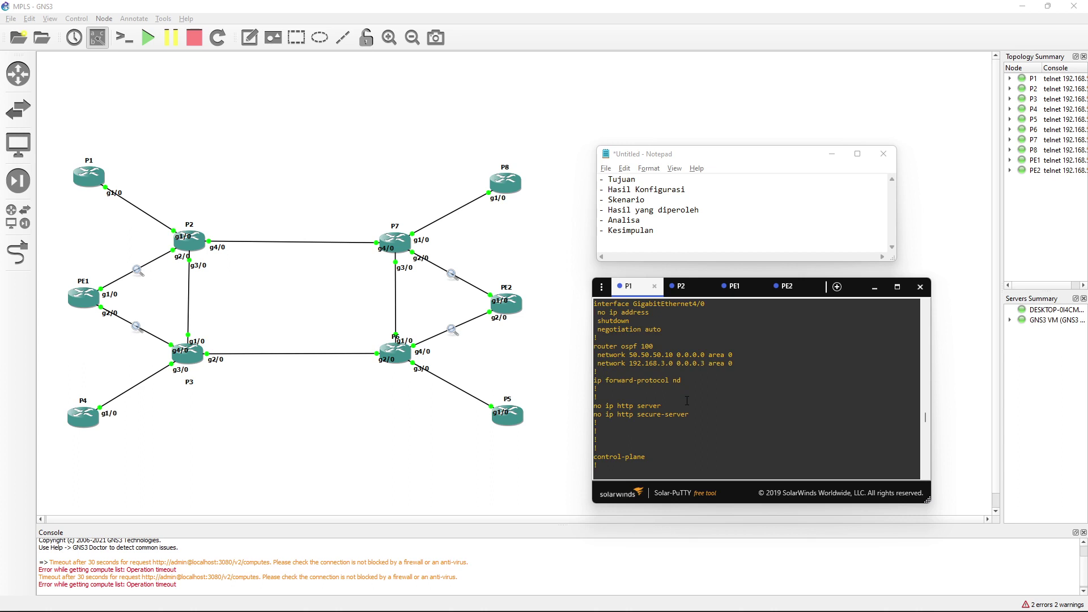
Examine the OSPF process number and advertised networks in router P1's configuration
{"action": "double_click", "coordinate": [646, 345]}
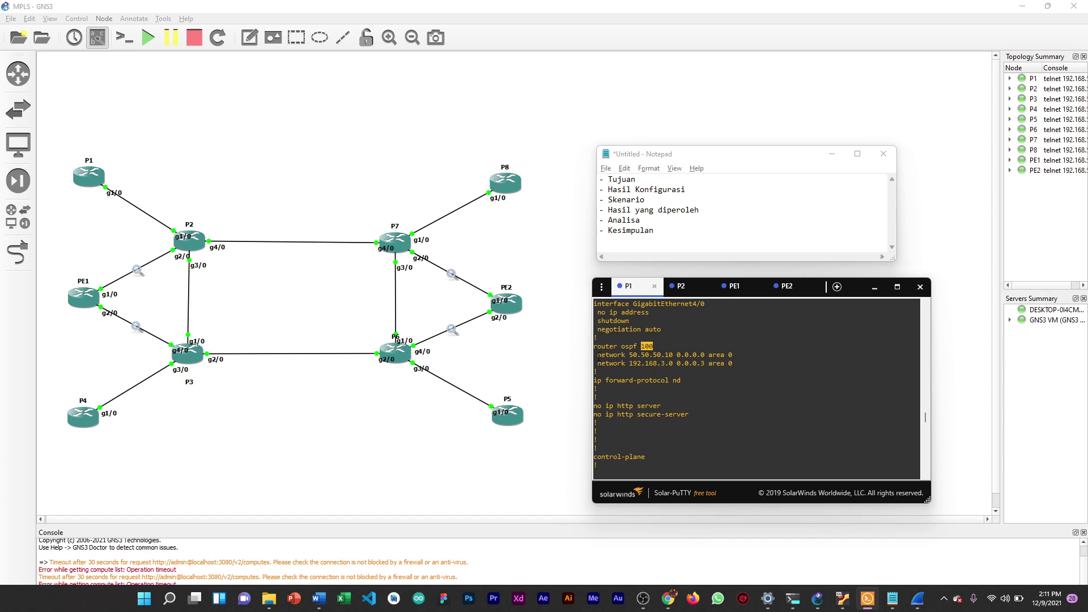
{"action": "left_click_drag", "start_coordinate": [597, 352], "coordinate": [737, 366]}
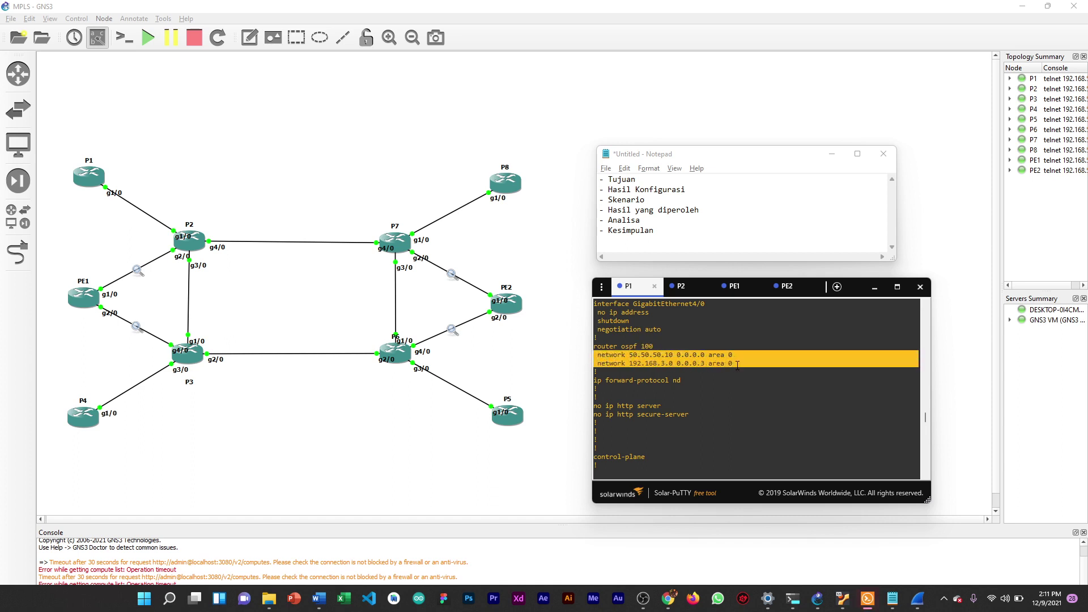
{"action": "double_click", "coordinate": [646, 354]}
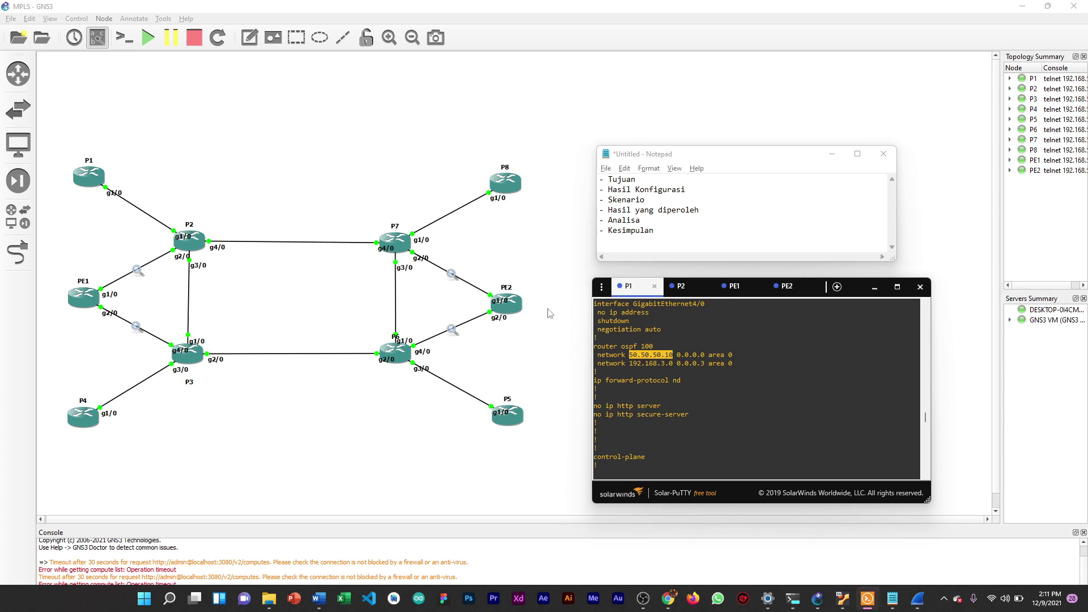
{"action": "double_click", "coordinate": [650, 364]}
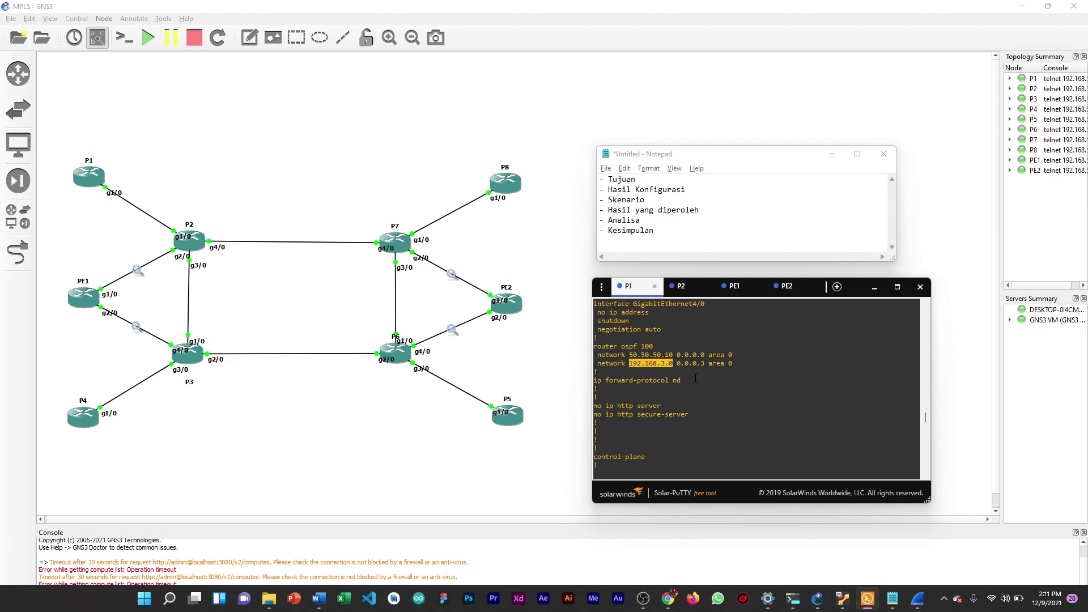
{"action": "scroll", "coordinate": [696, 378], "scroll_direction": "down", "scroll_amount": 9}
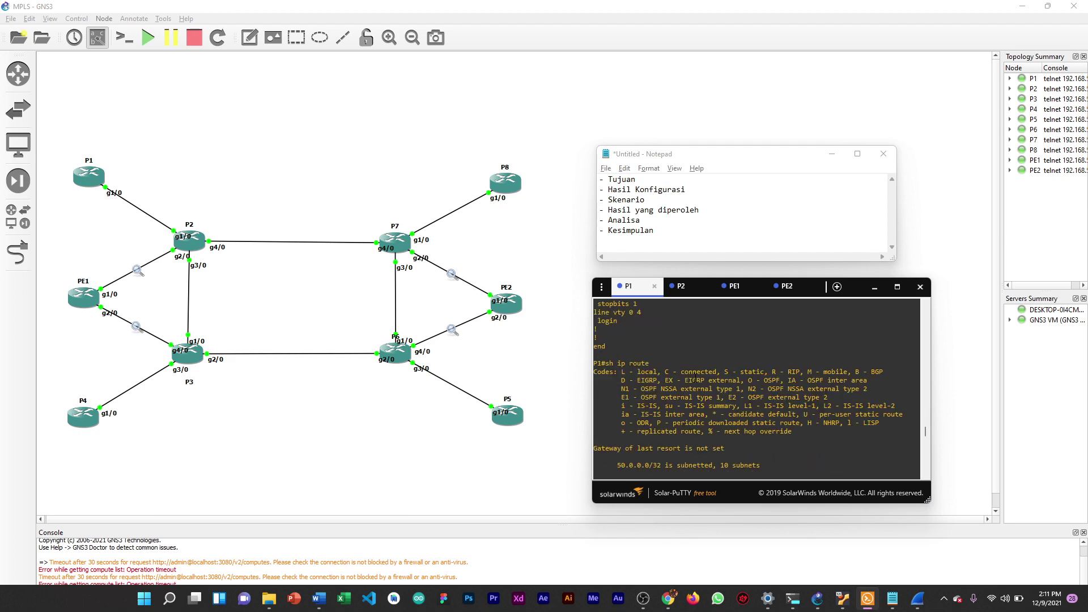
Review the loopback and GigabitEthernet addresses in router P2's configuration and compare them with its links in the topology
{"action": "left_click", "coordinate": [678, 286]}
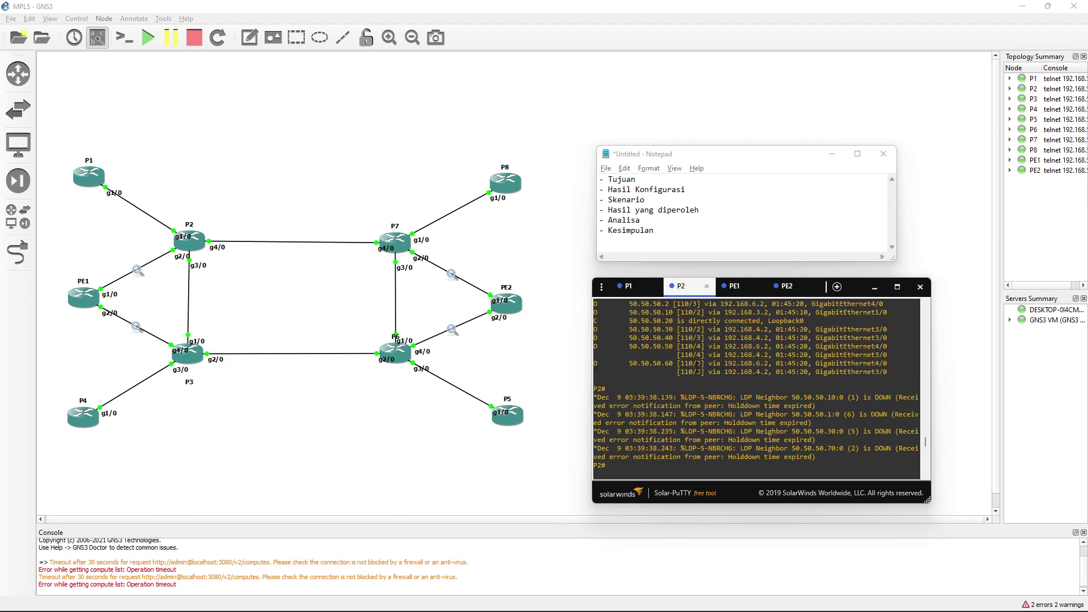
{"action": "scroll", "coordinate": [697, 367], "scroll_direction": "up", "scroll_amount": 15}
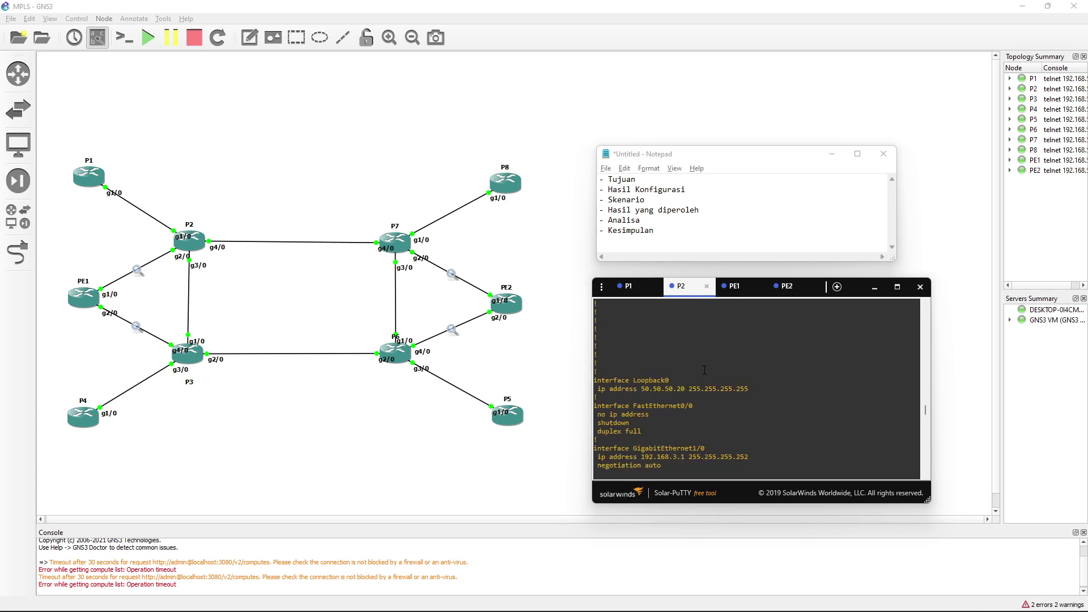
{"action": "scroll", "coordinate": [706, 369], "scroll_direction": "down", "scroll_amount": 3}
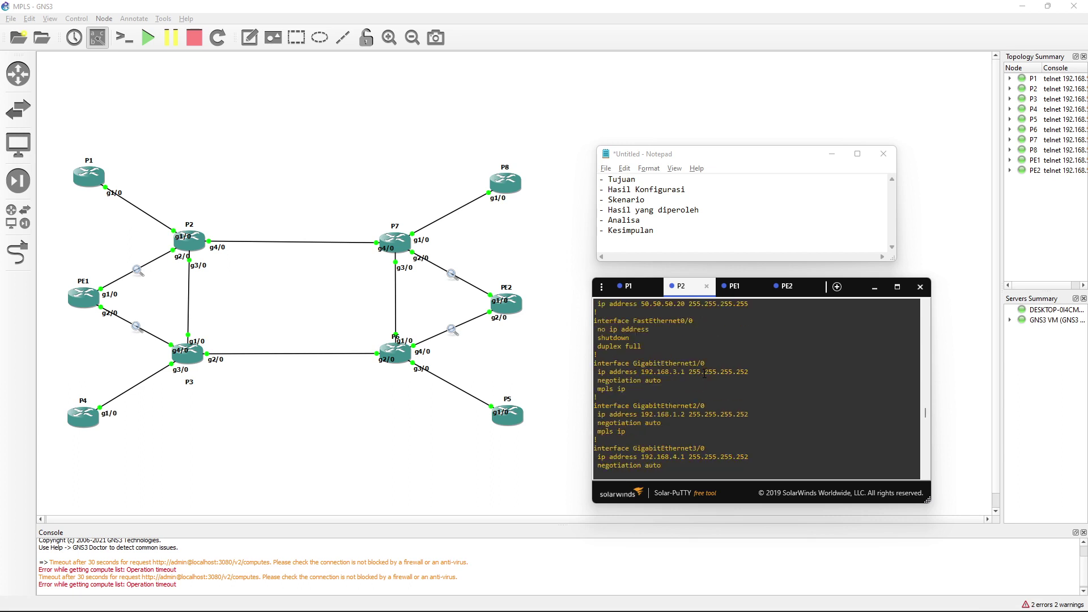
{"action": "scroll", "coordinate": [686, 374], "scroll_direction": "up", "scroll_amount": 3}
{"action": "scroll", "coordinate": [707, 398], "scroll_direction": "down", "scroll_amount": 3}
{"action": "scroll", "coordinate": [926, 413], "scroll_direction": "down", "scroll_amount": 2}
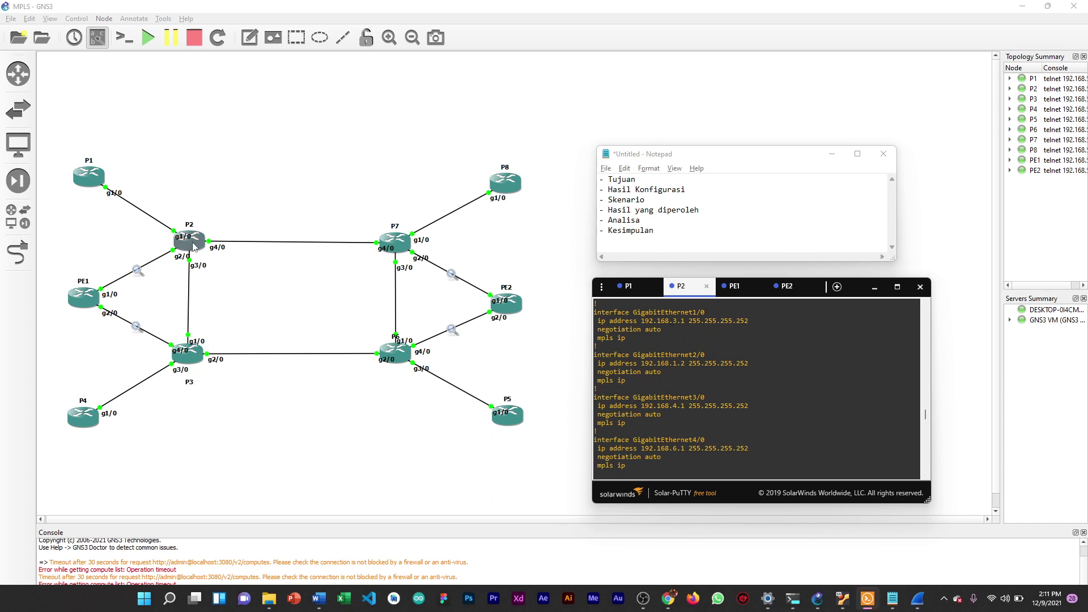
{"action": "left_click", "coordinate": [131, 203]}
{"action": "left_click", "coordinate": [387, 326]}
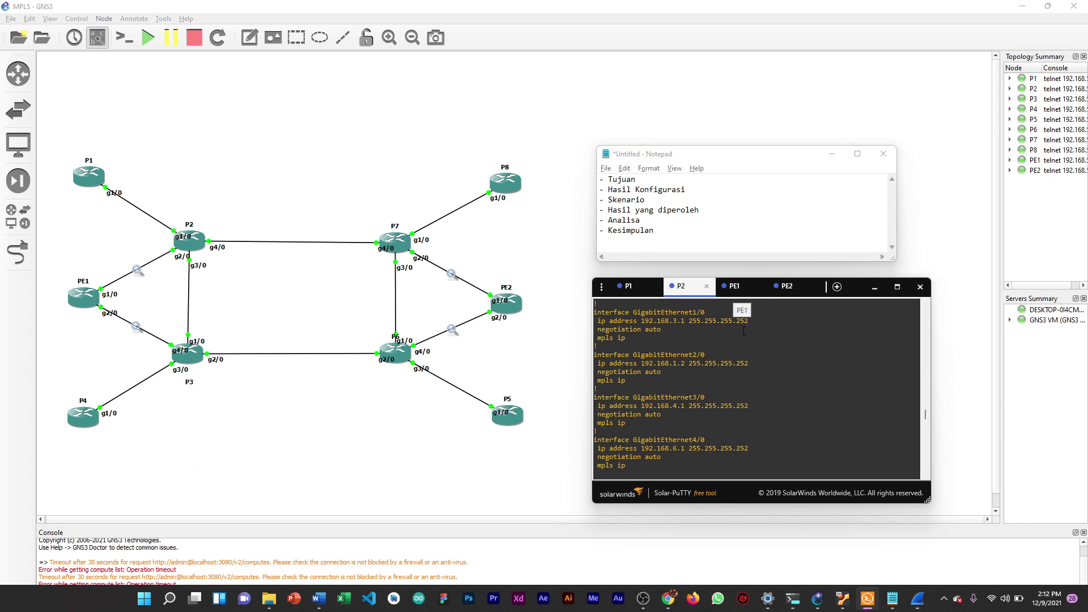
Examine the OSPF process number and advertised network statements in router P2's configuration
{"action": "scroll", "coordinate": [741, 375], "scroll_direction": "down", "scroll_amount": 3}
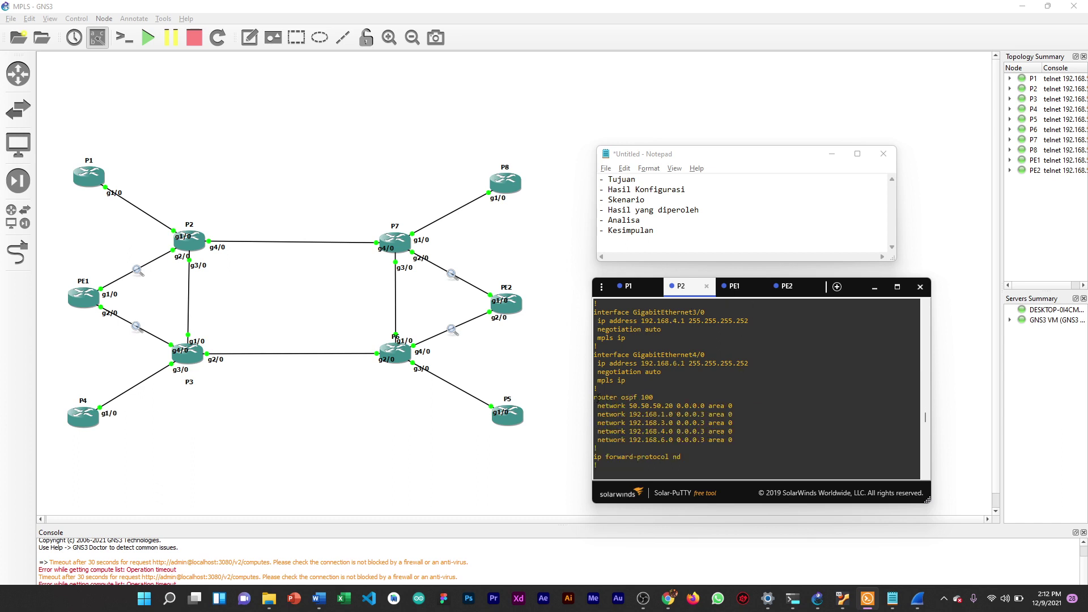
{"action": "double_click", "coordinate": [647, 397]}
{"action": "triple_click", "coordinate": [647, 390]}
{"action": "left_click", "coordinate": [649, 415]}
{"action": "left_click_drag", "start_coordinate": [598, 406], "coordinate": [731, 441]}
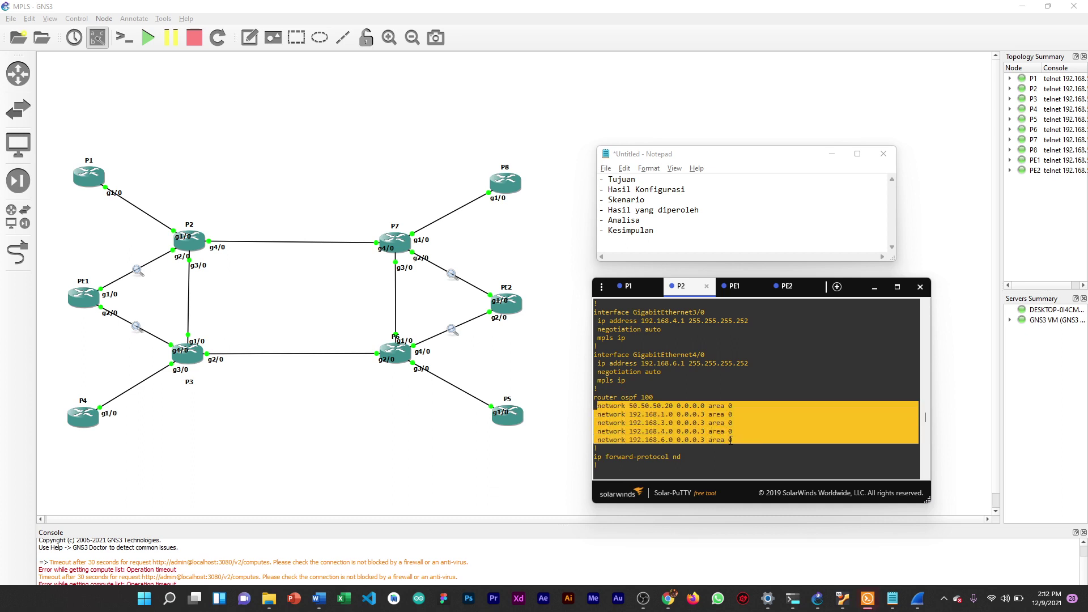
{"action": "left_click", "coordinate": [730, 442]}
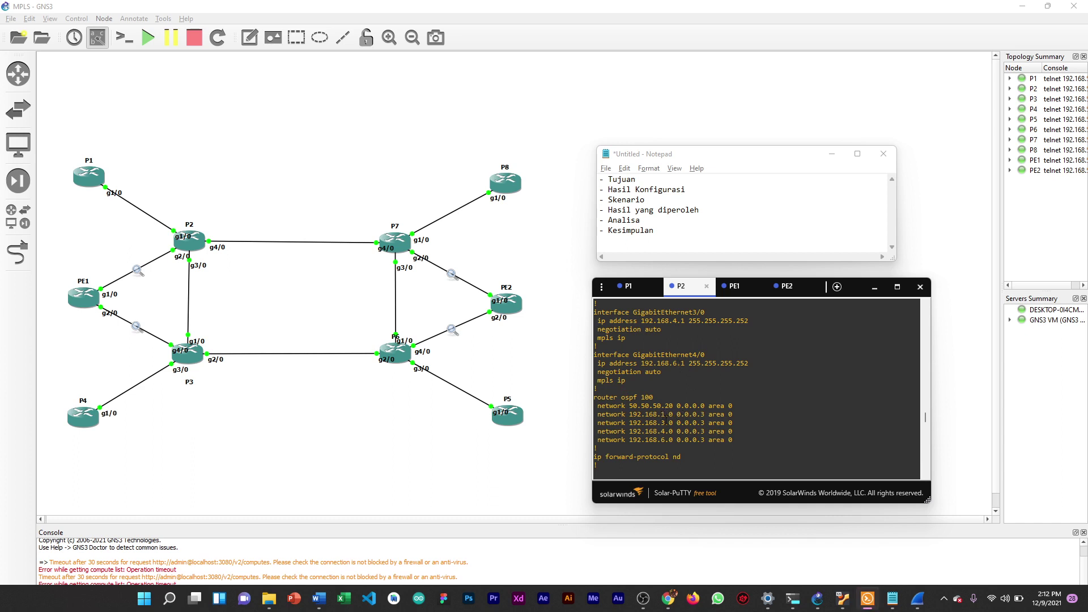
{"action": "left_click_drag", "start_coordinate": [664, 417], "coordinate": [675, 437]}
{"action": "left_click", "coordinate": [670, 447]}
Go back to the running configuration in router PE1's console and examine its loopback and GigabitEthernet interface settings
{"action": "left_click", "coordinate": [732, 290]}
{"action": "type", "text": "sh ip bgp neighbors"}
{"action": "key", "text": "Return"}
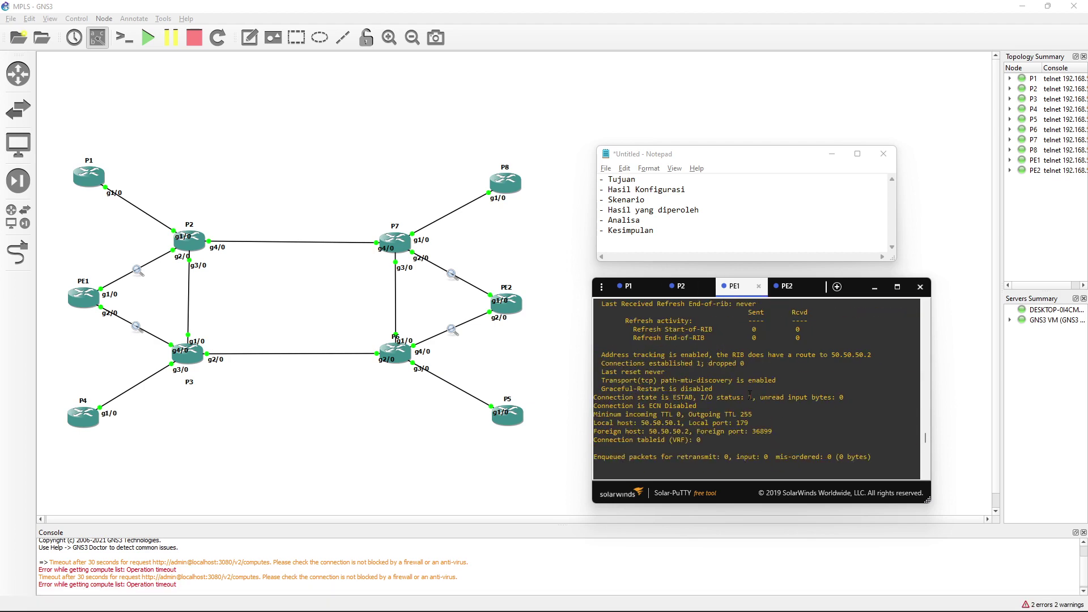
{"action": "scroll", "coordinate": [751, 395], "scroll_direction": "up", "scroll_amount": 15}
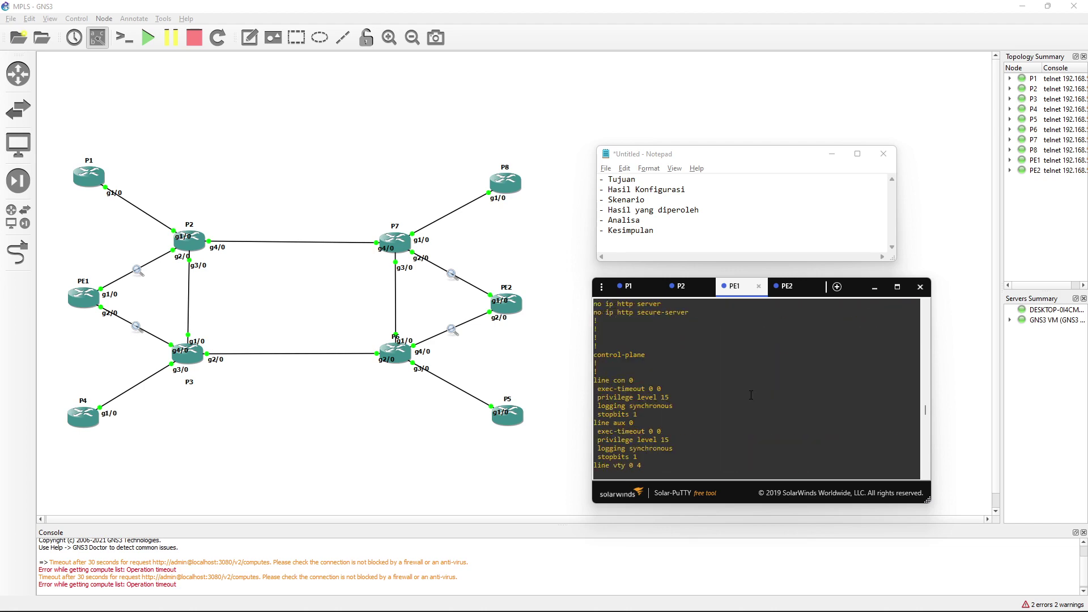
{"action": "scroll", "coordinate": [751, 395], "scroll_direction": "up", "scroll_amount": 15}
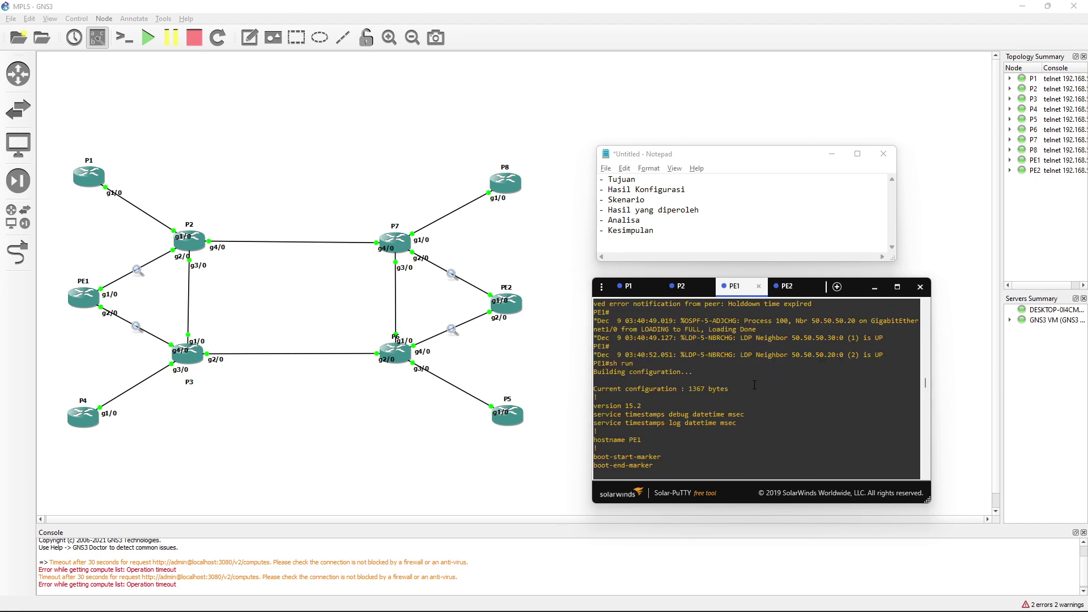
{"action": "scroll", "coordinate": [755, 385], "scroll_direction": "down", "scroll_amount": 10}
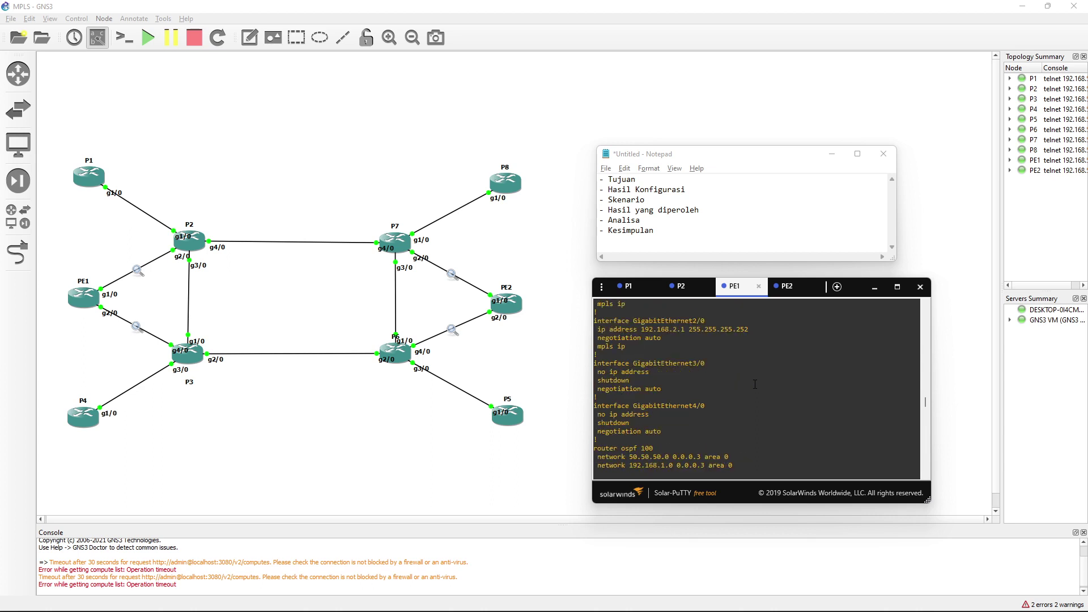
{"action": "scroll", "coordinate": [754, 384], "scroll_direction": "up", "scroll_amount": 3}
{"action": "scroll", "coordinate": [737, 384], "scroll_direction": "down", "scroll_amount": 3}
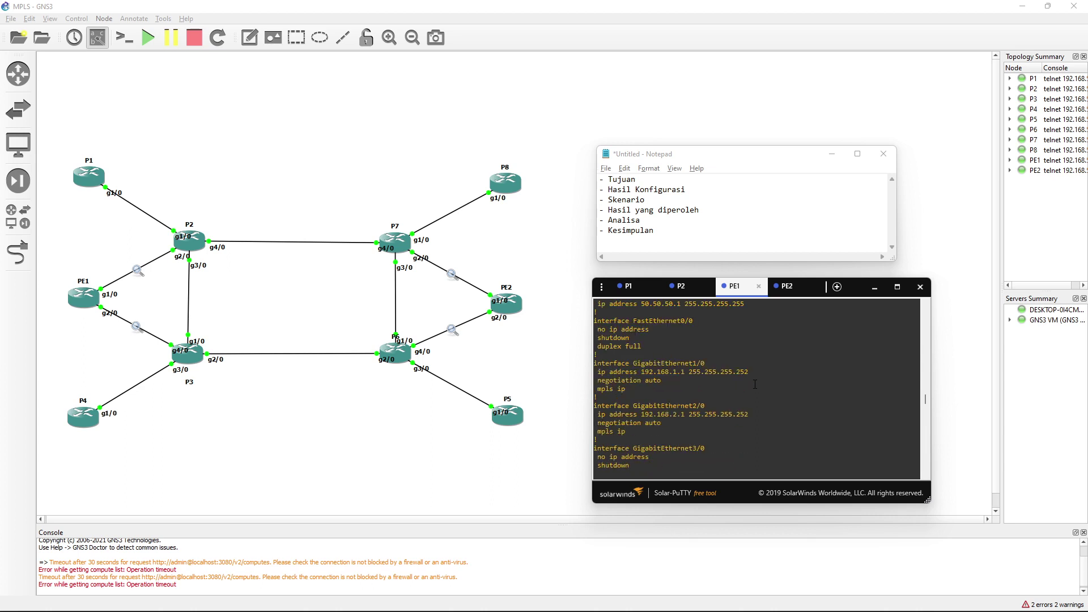
{"action": "scroll", "coordinate": [722, 385], "scroll_direction": "up", "scroll_amount": 3}
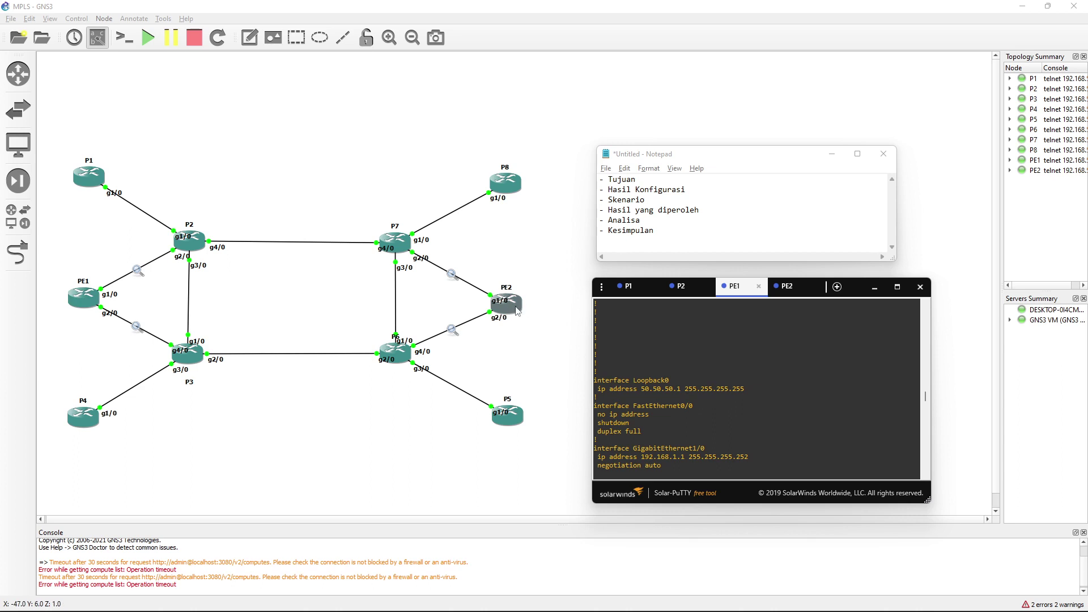
{"action": "scroll", "coordinate": [612, 371], "scroll_direction": "down", "scroll_amount": 3}
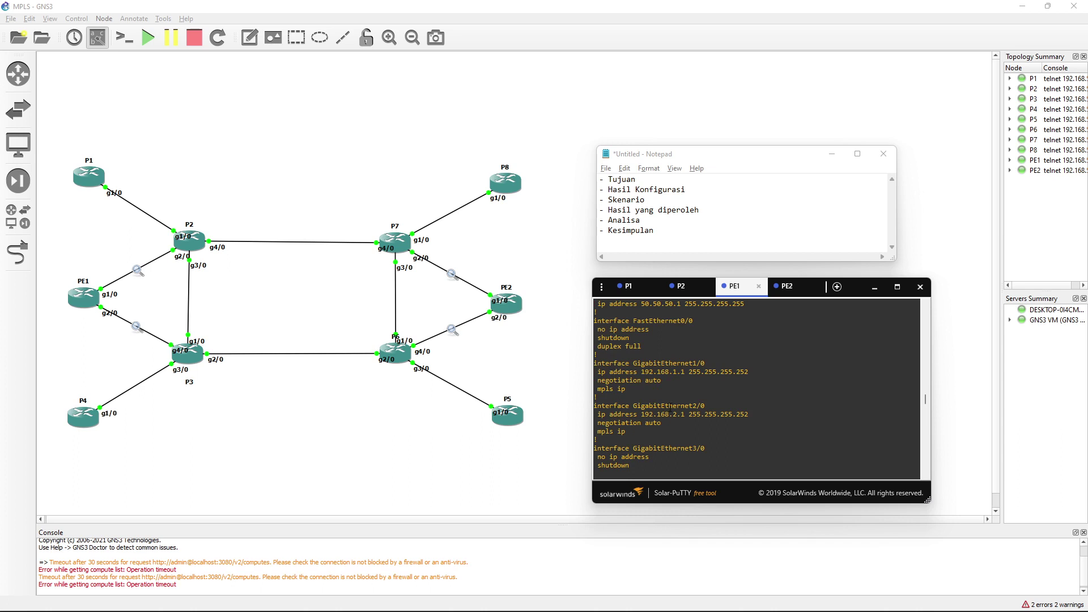
Highlight the GigabitEthernet1/0 and GigabitEthernet2/0 entries in router PE1's configuration and compare them with its topology links
{"action": "left_click_drag", "start_coordinate": [632, 362], "coordinate": [716, 371]}
{"action": "double_click", "coordinate": [693, 405]}
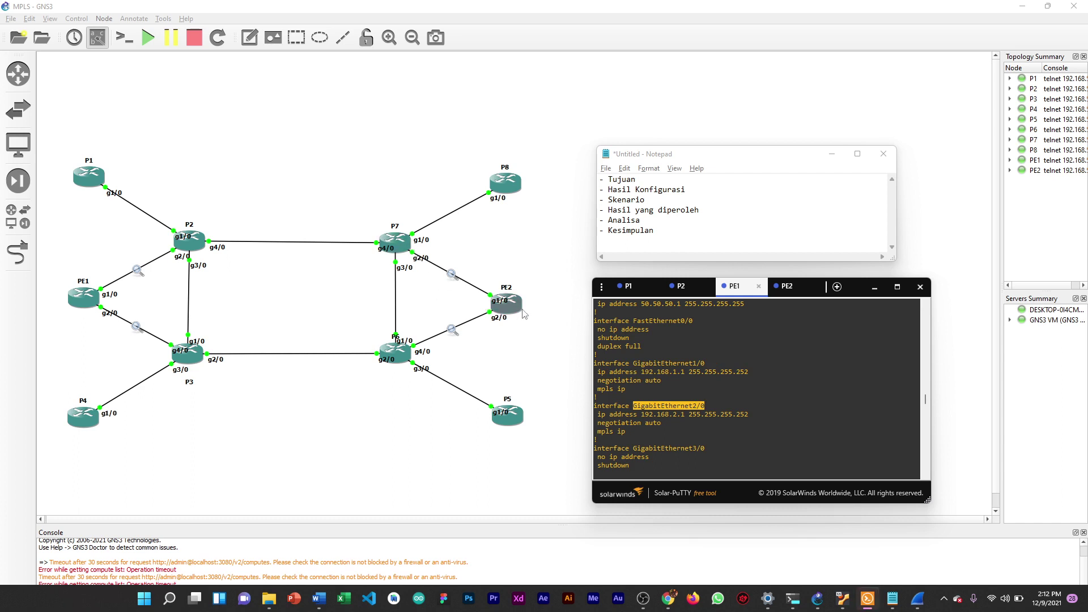
{"action": "left_click", "coordinate": [772, 403]}
Examine the OSPF network statements and the BGP neighbor settings in router PE1's running configuration
{"action": "scroll", "coordinate": [737, 422], "scroll_direction": "down", "scroll_amount": 7}
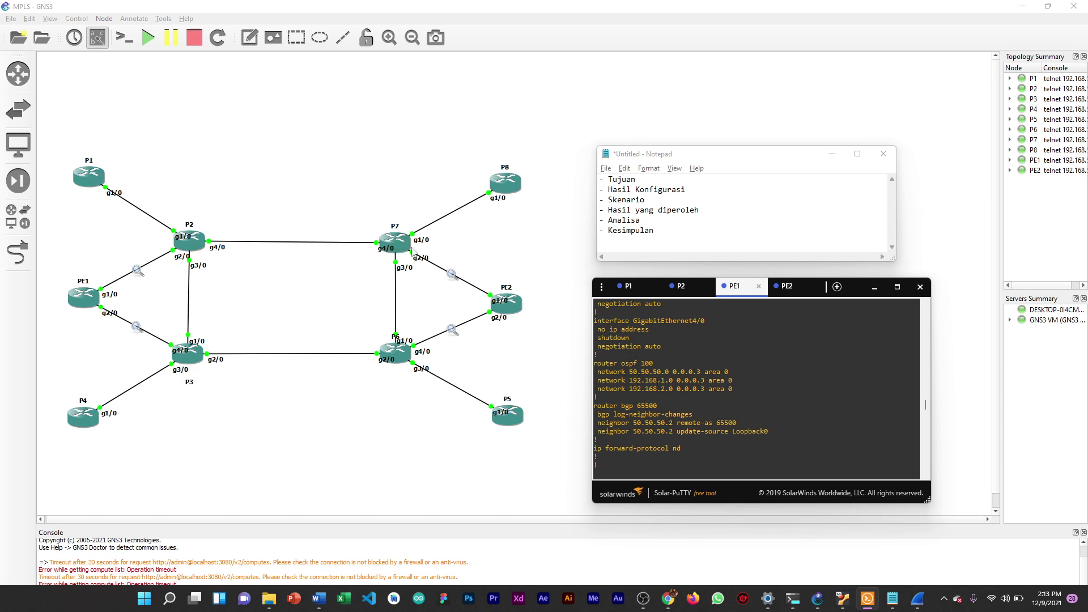
{"action": "triple_click", "coordinate": [649, 406]}
{"action": "left_click", "coordinate": [673, 409]}
{"action": "scroll", "coordinate": [652, 427], "scroll_direction": "down", "scroll_amount": 5}
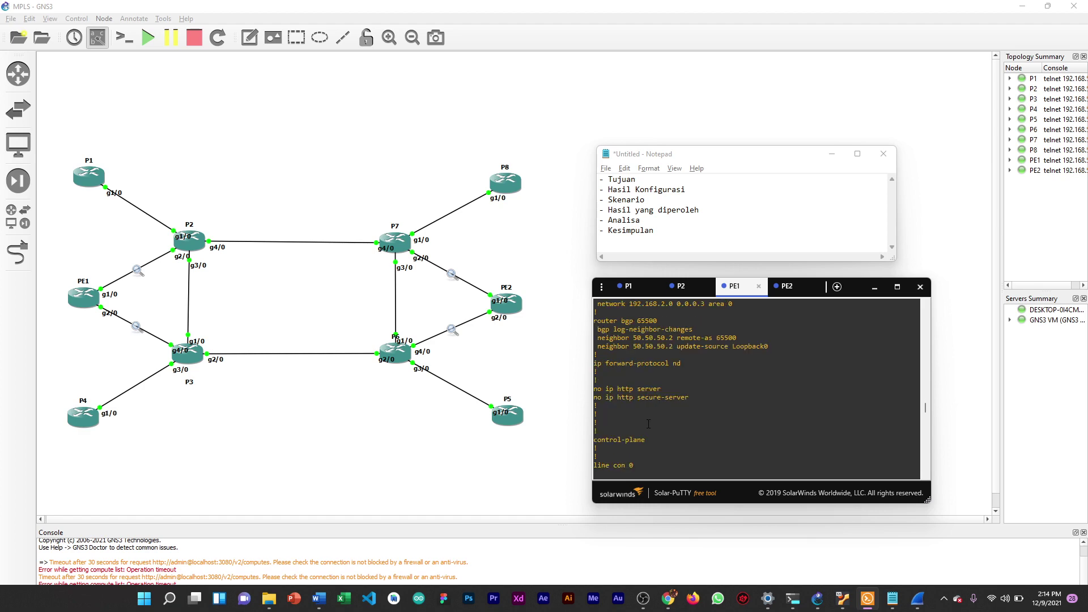
Go back to the running configuration in router PE2's console and examine its loopback and GigabitEthernet interface settings
{"action": "left_click", "coordinate": [785, 286]}
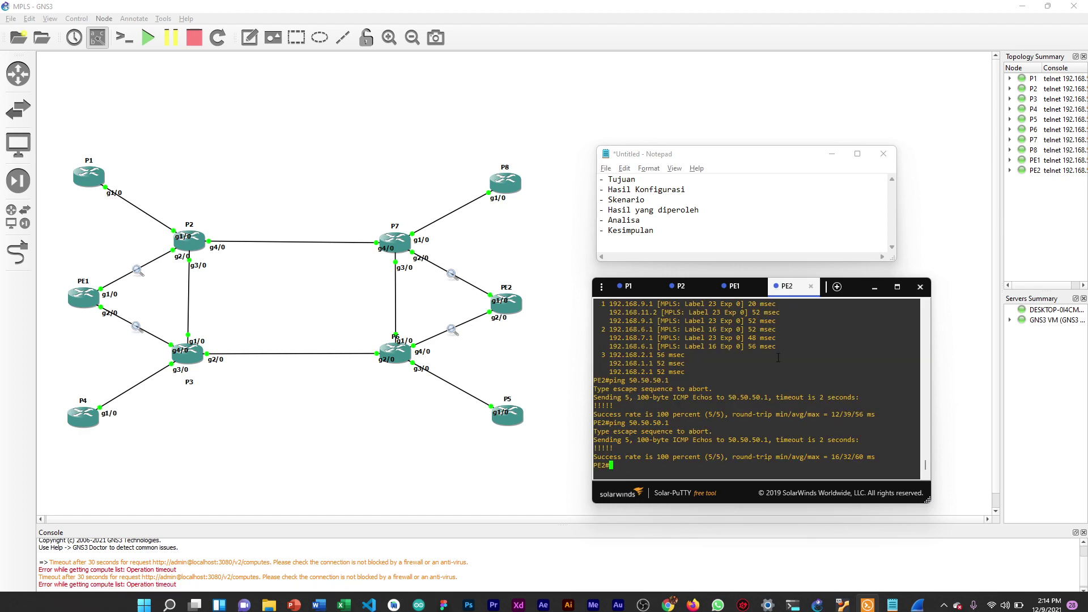
{"action": "scroll", "coordinate": [777, 358], "scroll_direction": "up", "scroll_amount": 10}
{"action": "scroll", "coordinate": [777, 359], "scroll_direction": "up", "scroll_amount": 10}
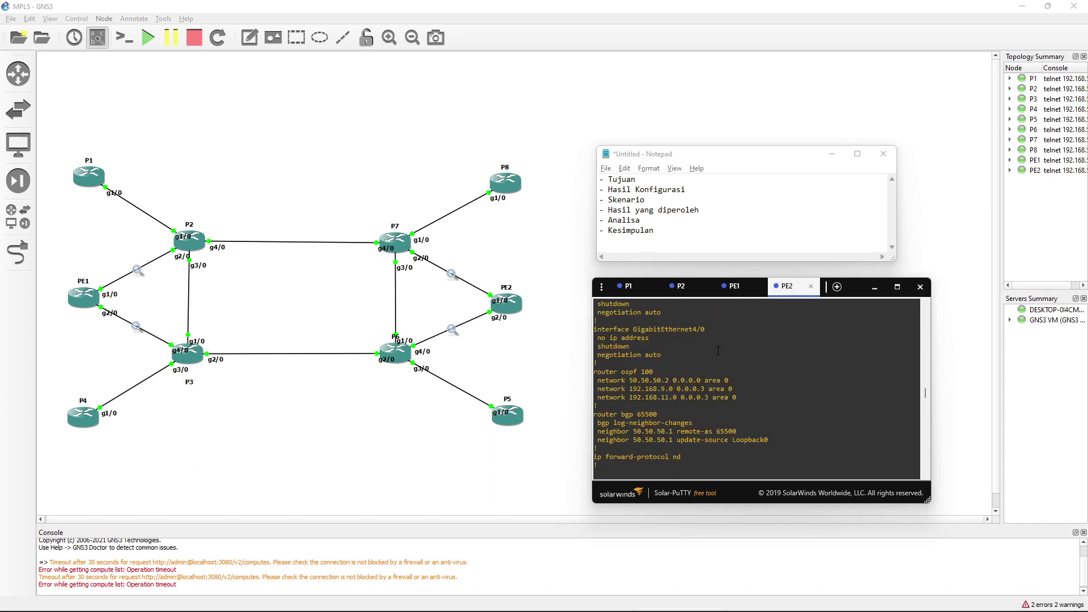
{"action": "scroll", "coordinate": [718, 350], "scroll_direction": "up", "scroll_amount": 5}
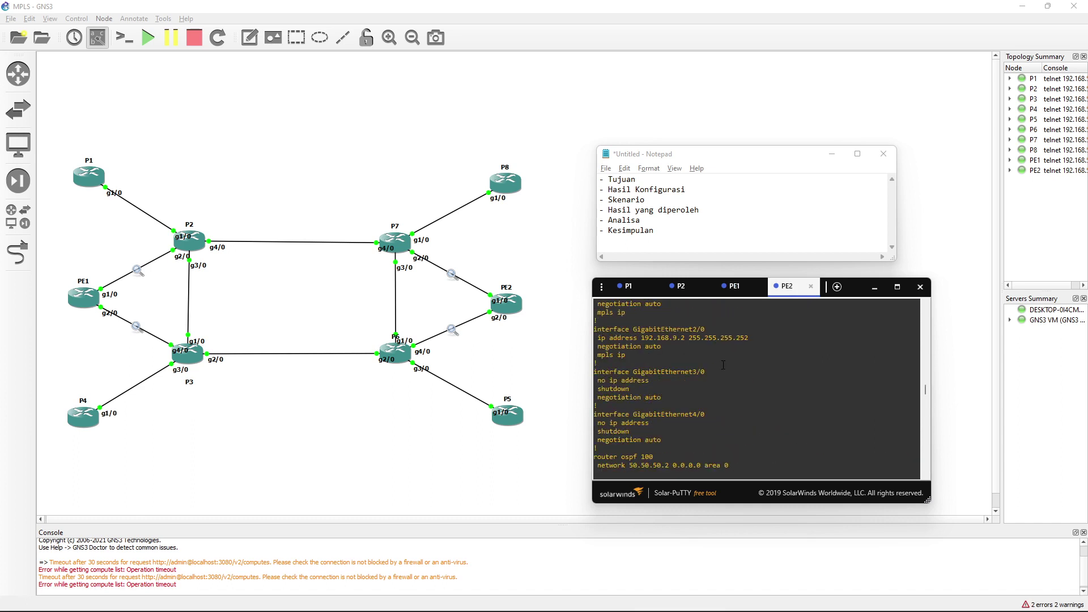
{"action": "scroll", "coordinate": [723, 364], "scroll_direction": "up", "scroll_amount": 3}
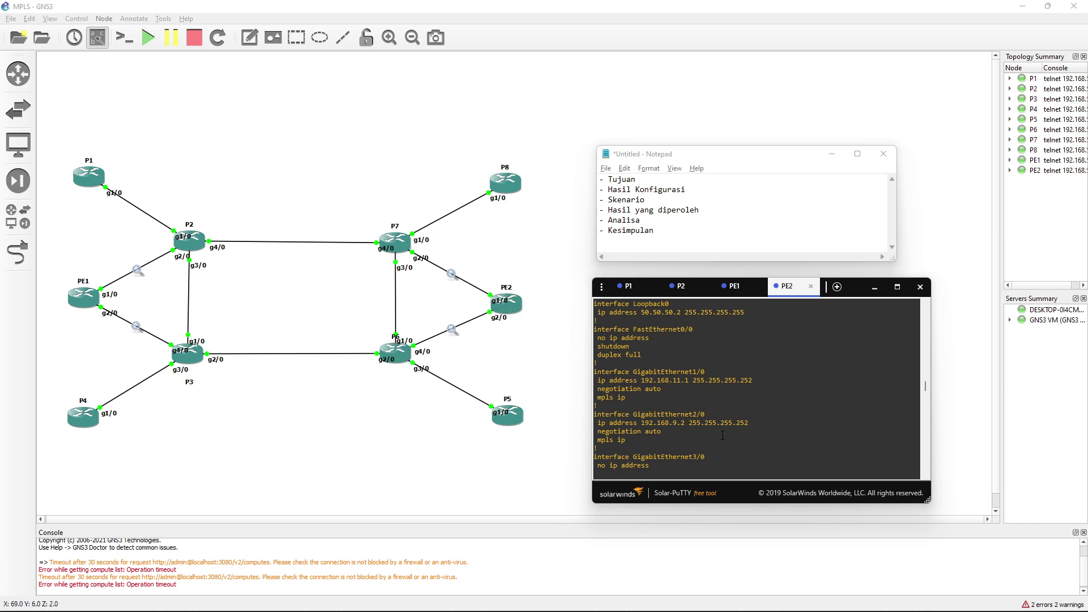
Examine the OSPF network statements and the BGP neighbor update-source setting in router PE2's running configuration
{"action": "scroll", "coordinate": [689, 416], "scroll_direction": "down", "scroll_amount": 7}
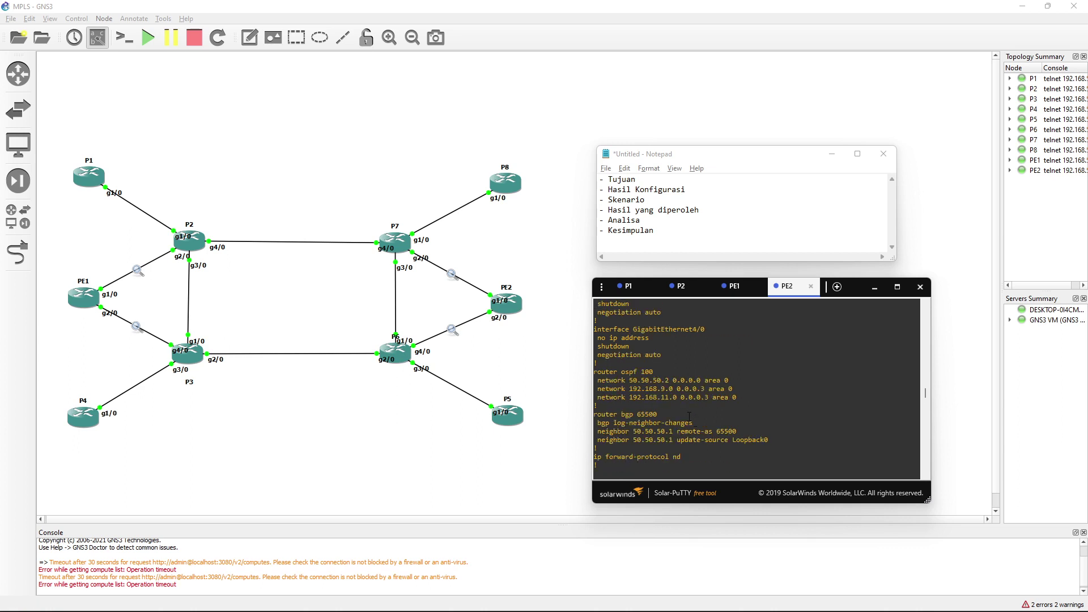
{"action": "double_click", "coordinate": [646, 371]}
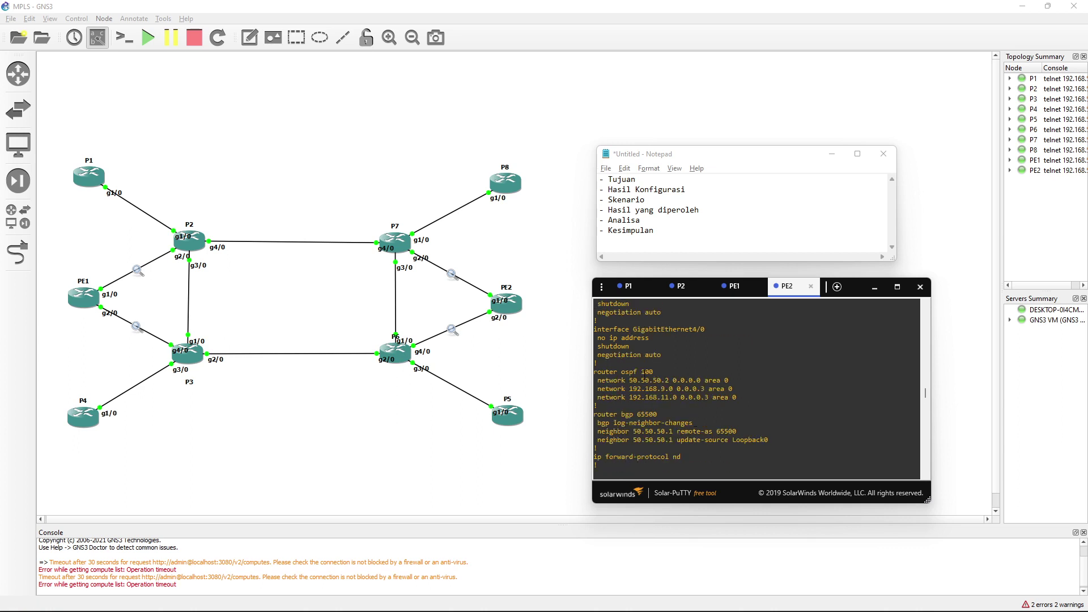
{"action": "left_click", "coordinate": [640, 399]}
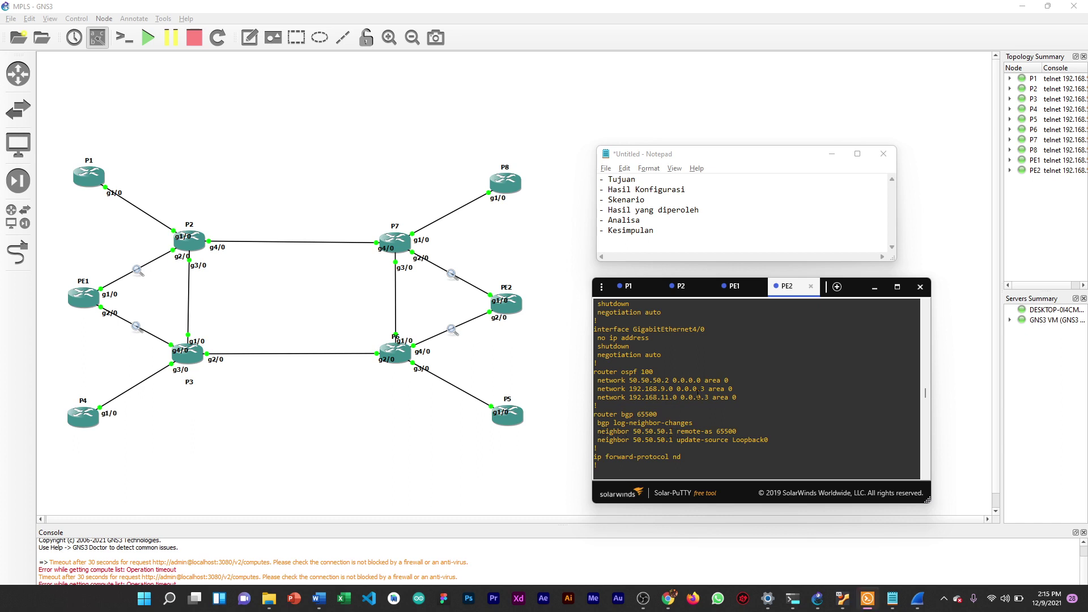
{"action": "triple_click", "coordinate": [745, 437]}
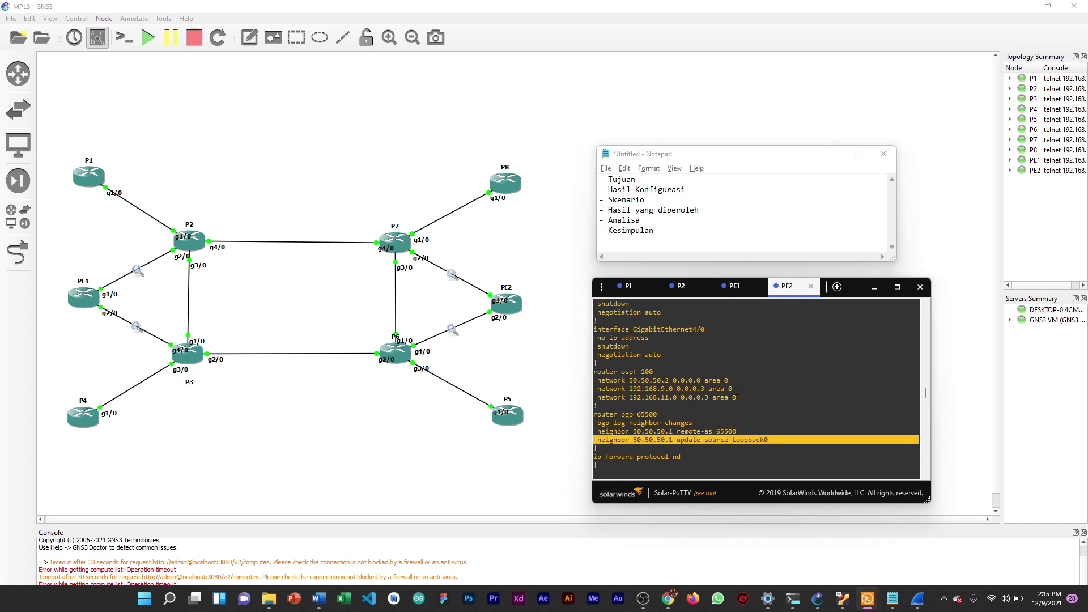
{"action": "scroll", "coordinate": [749, 415], "scroll_direction": "down", "scroll_amount": 3}
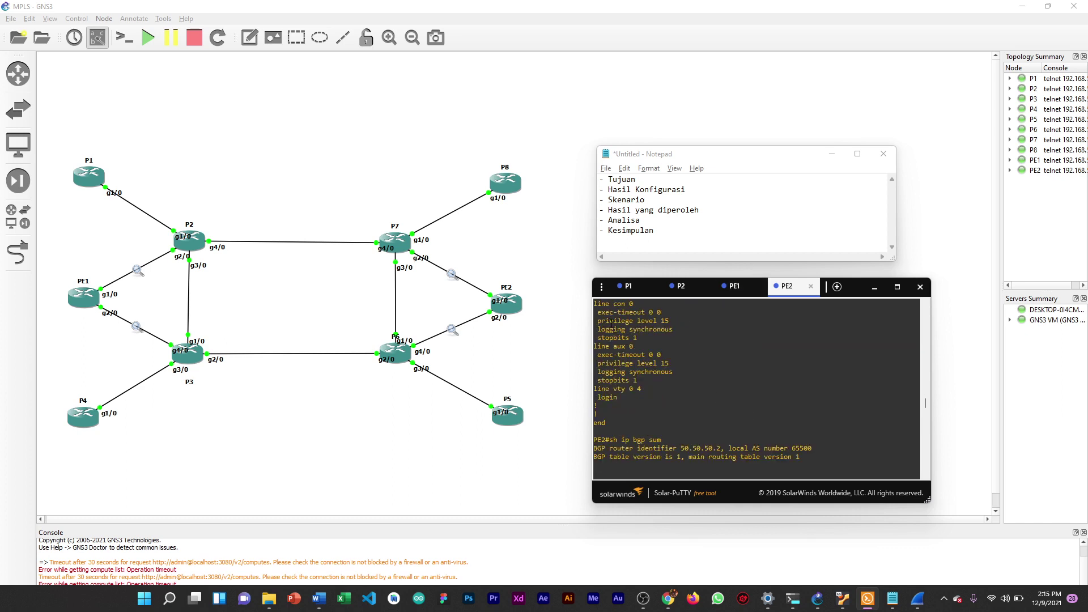
Review the IP routing table in router P1's console, highlighting the route codes of the loopback entries
{"action": "left_click", "coordinate": [627, 287]}
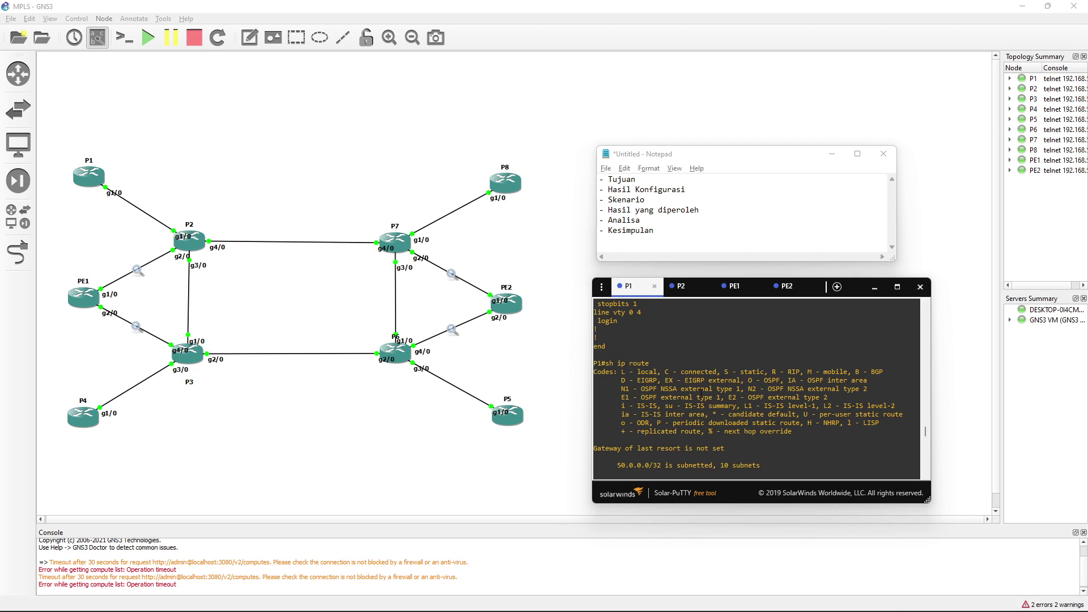
{"action": "scroll", "coordinate": [659, 380], "scroll_direction": "down", "scroll_amount": 6}
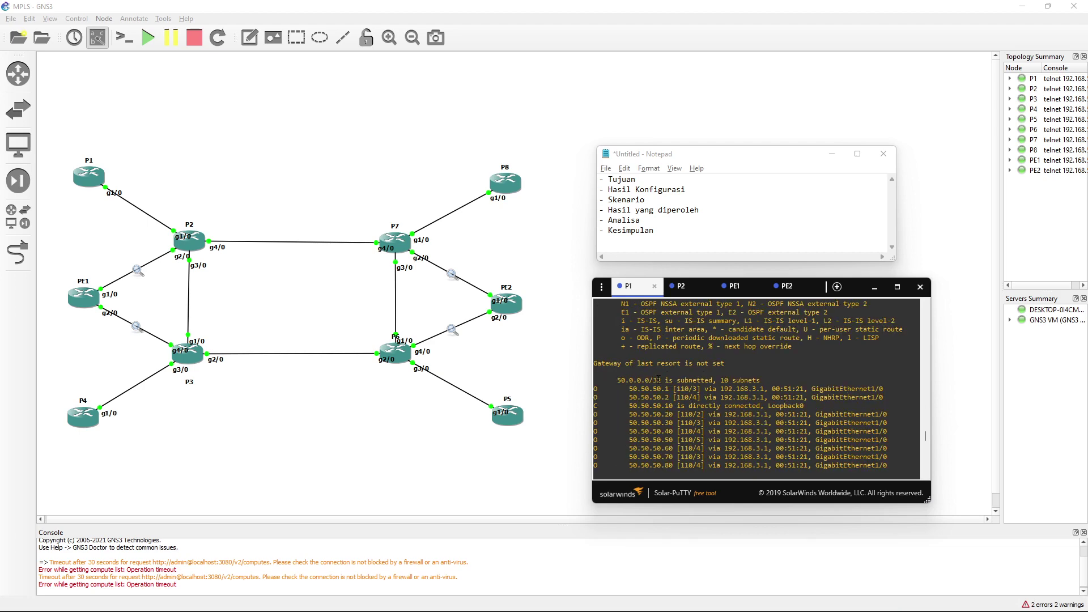
{"action": "scroll", "coordinate": [658, 380], "scroll_direction": "up", "scroll_amount": 3}
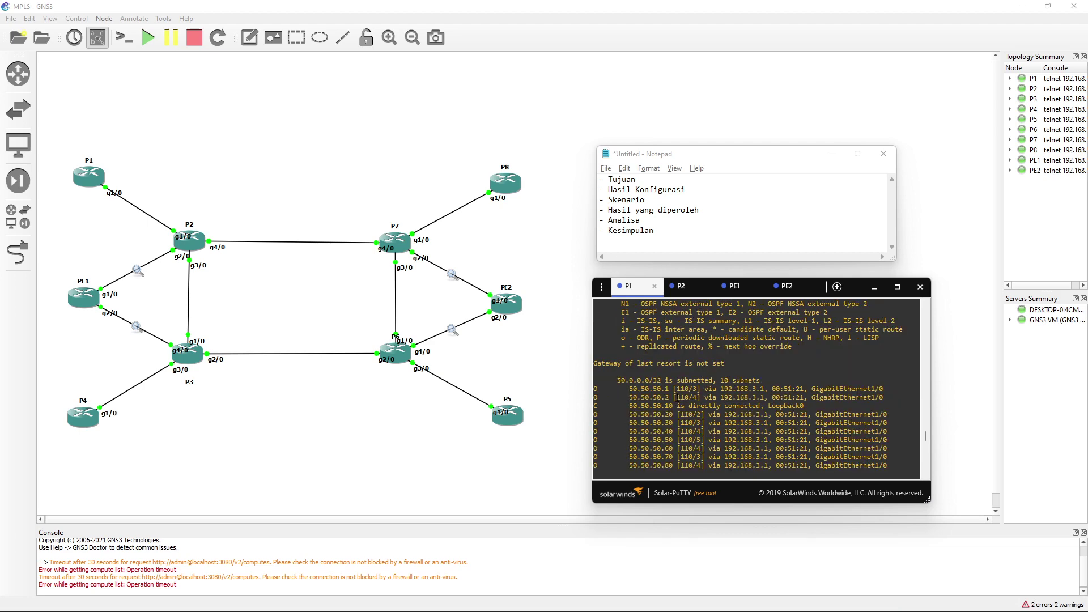
{"action": "left_click_drag", "start_coordinate": [595, 388], "coordinate": [595, 397]}
{"action": "left_click", "coordinate": [601, 398]}
{"action": "double_click", "coordinate": [599, 431]}
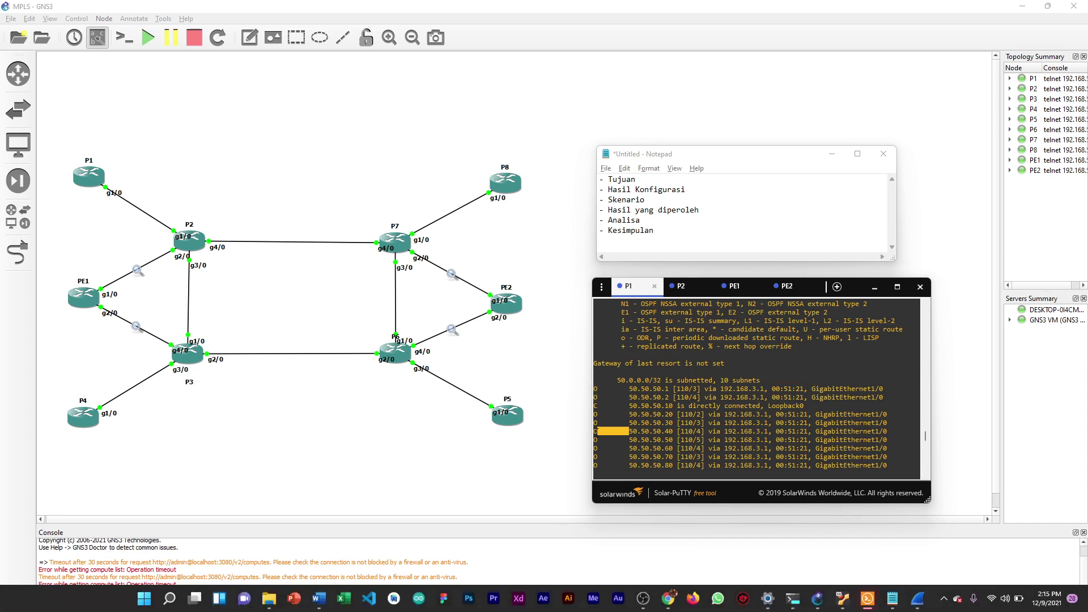
{"action": "left_click", "coordinate": [603, 440]}
Show the IP routing table in router P2's console with sh ip route and review its loopback routes
{"action": "left_click", "coordinate": [681, 286]}
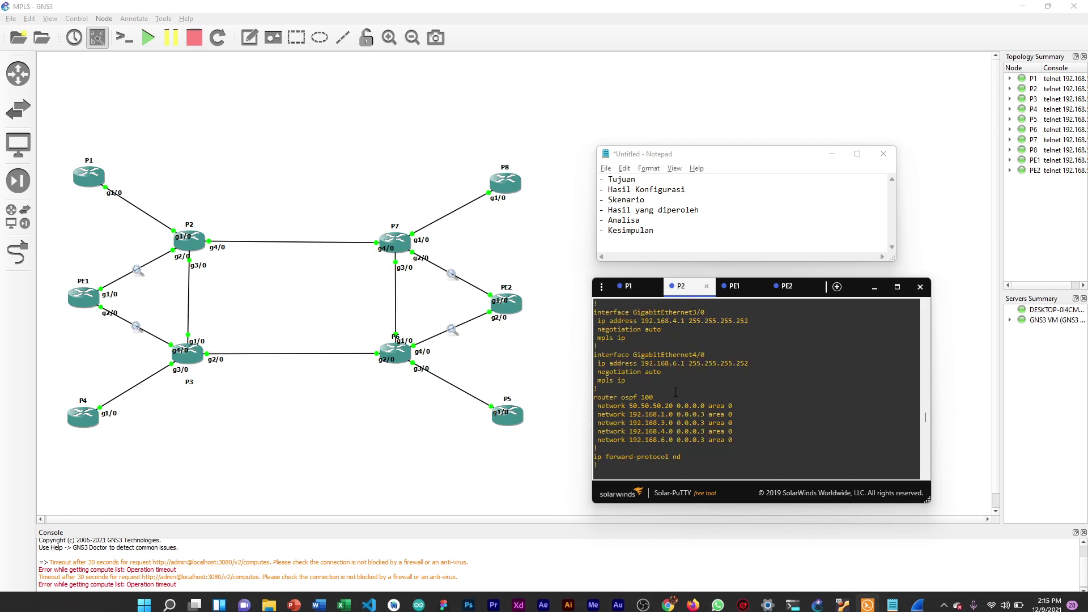
{"action": "type", "text": "sh ip route"}
{"action": "key", "text": "Return"}
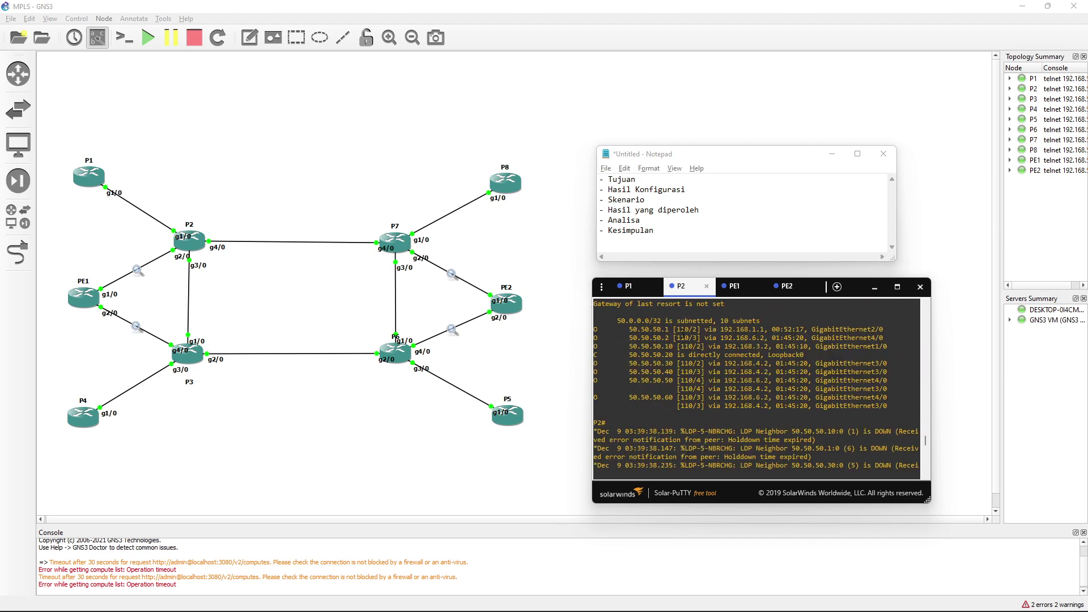
Find the earlier IP routing table output in router PE1's console and review its loopback routes
{"action": "left_click", "coordinate": [731, 286]}
{"action": "scroll", "coordinate": [666, 422], "scroll_direction": "down", "scroll_amount": 5}
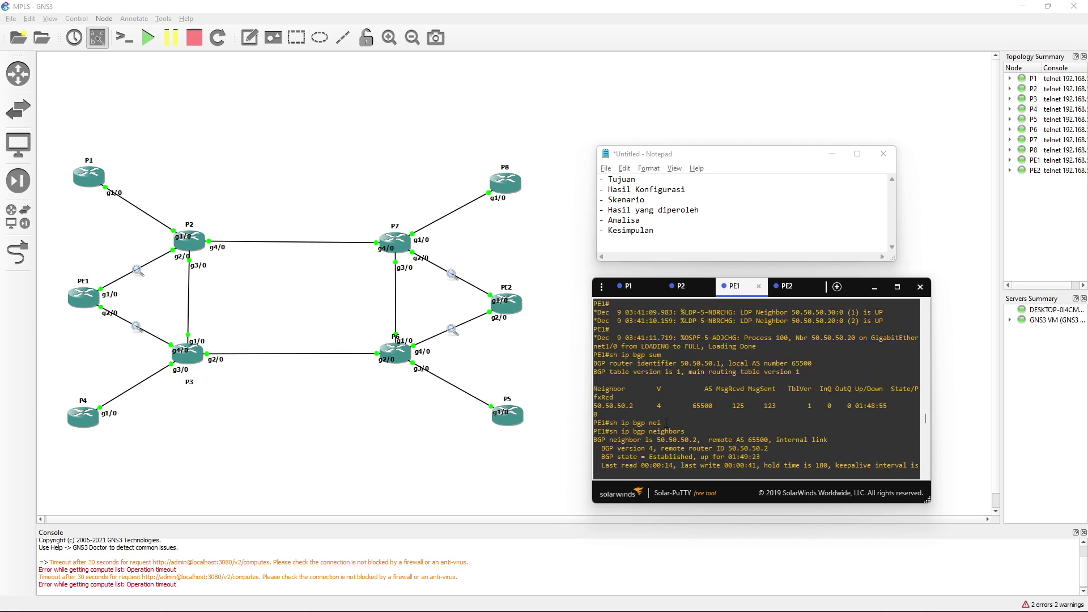
{"action": "scroll", "coordinate": [667, 422], "scroll_direction": "down", "scroll_amount": 10}
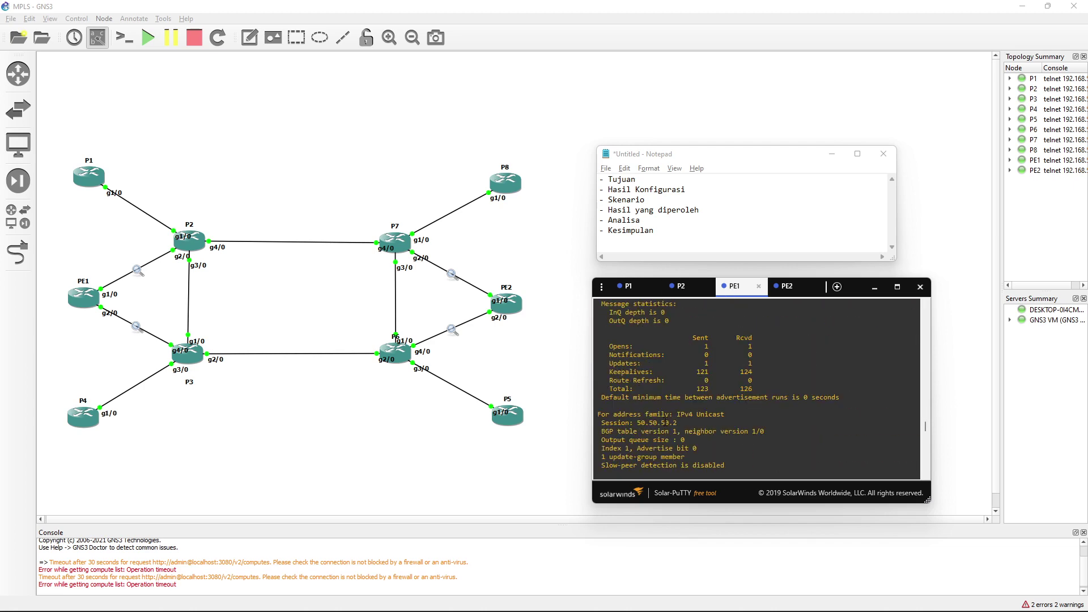
{"action": "scroll", "coordinate": [666, 423], "scroll_direction": "up", "scroll_amount": 15}
{"action": "scroll", "coordinate": [665, 421], "scroll_direction": "down", "scroll_amount": 15}
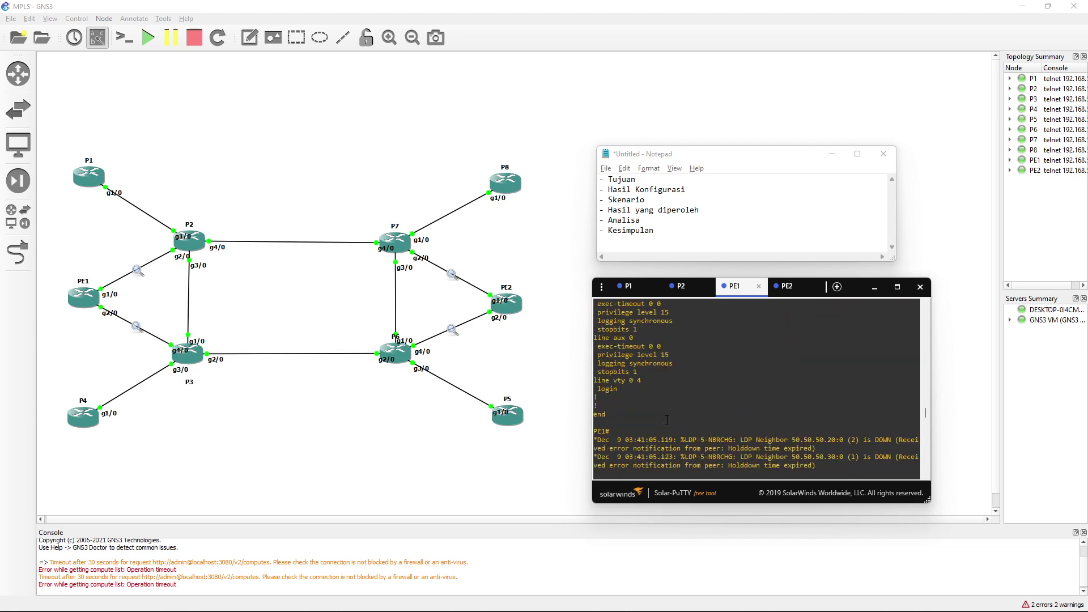
{"action": "scroll", "coordinate": [667, 419], "scroll_direction": "up", "scroll_amount": 5}
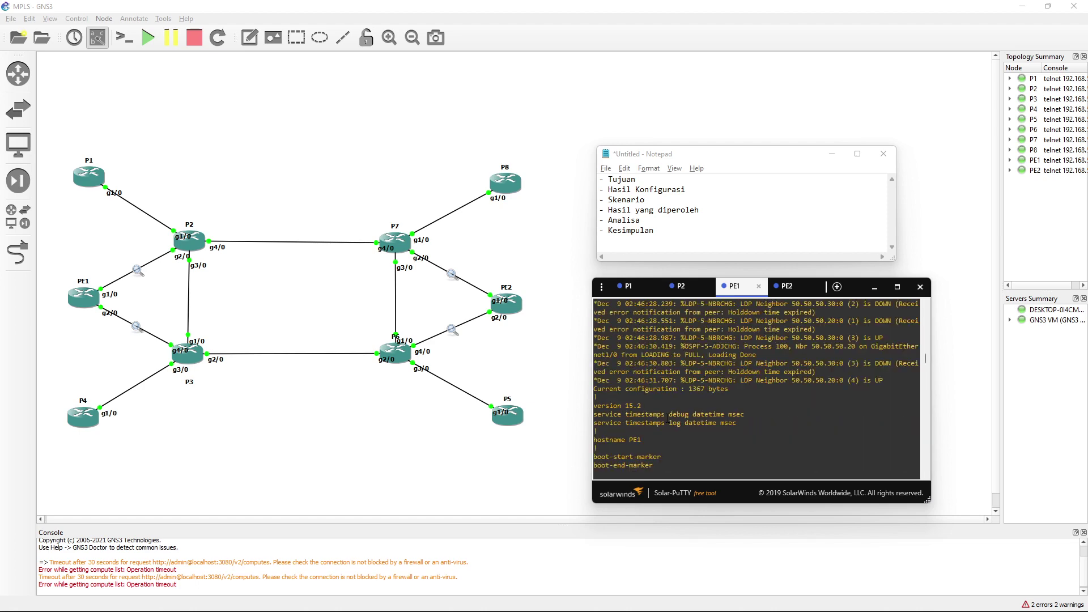
{"action": "scroll", "coordinate": [668, 418], "scroll_direction": "up", "scroll_amount": 5}
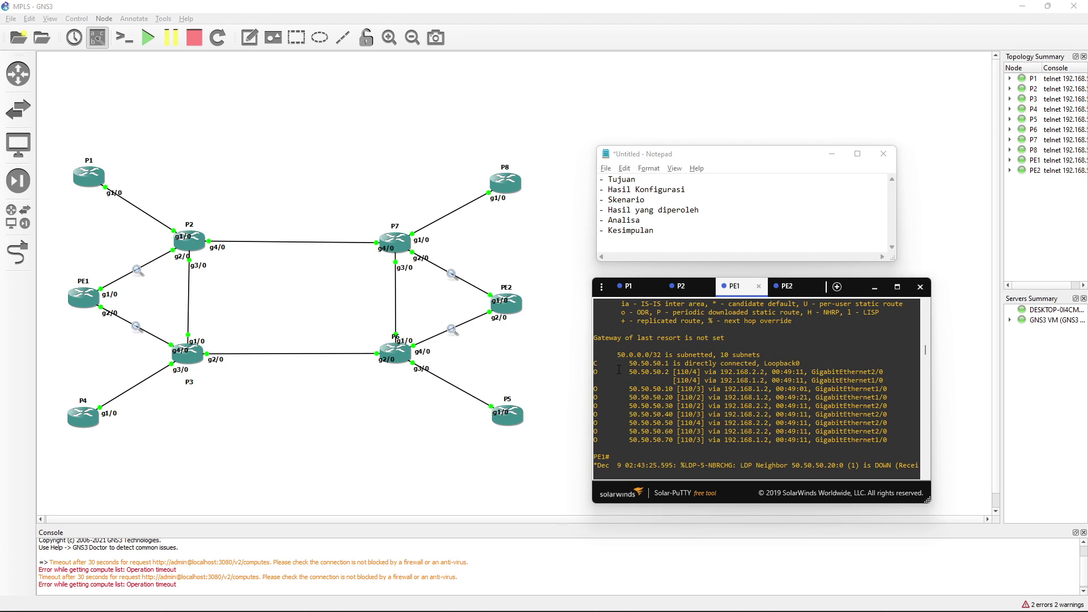
Find the earlier sh ip route output in router PE2's console and review its loopback routes
{"action": "left_click", "coordinate": [787, 286]}
{"action": "scroll", "coordinate": [794, 409], "scroll_direction": "down", "scroll_amount": 10}
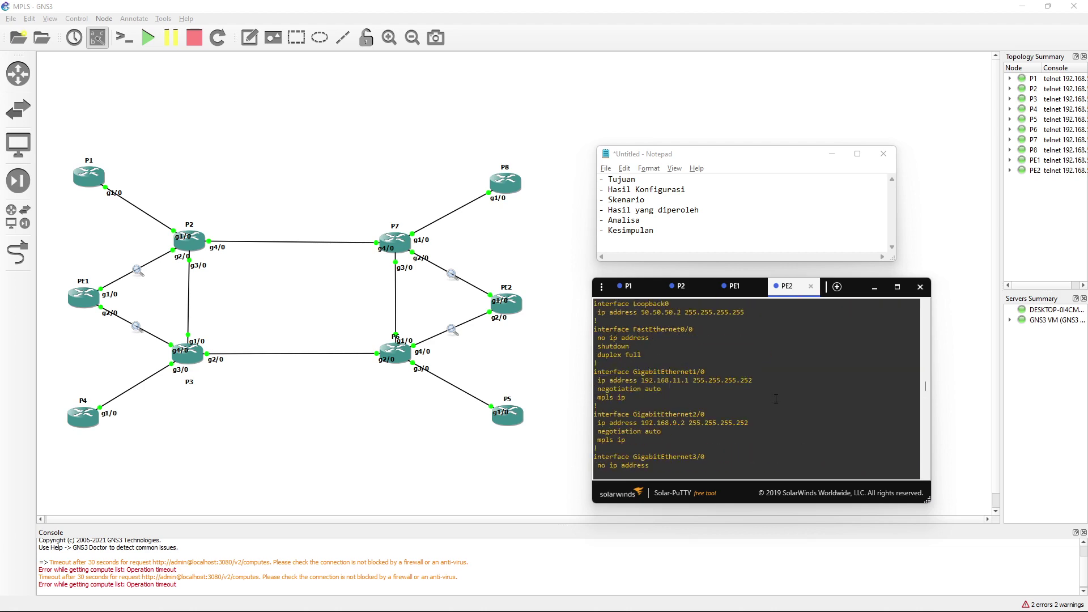
{"action": "scroll", "coordinate": [794, 409], "scroll_direction": "up", "scroll_amount": 10}
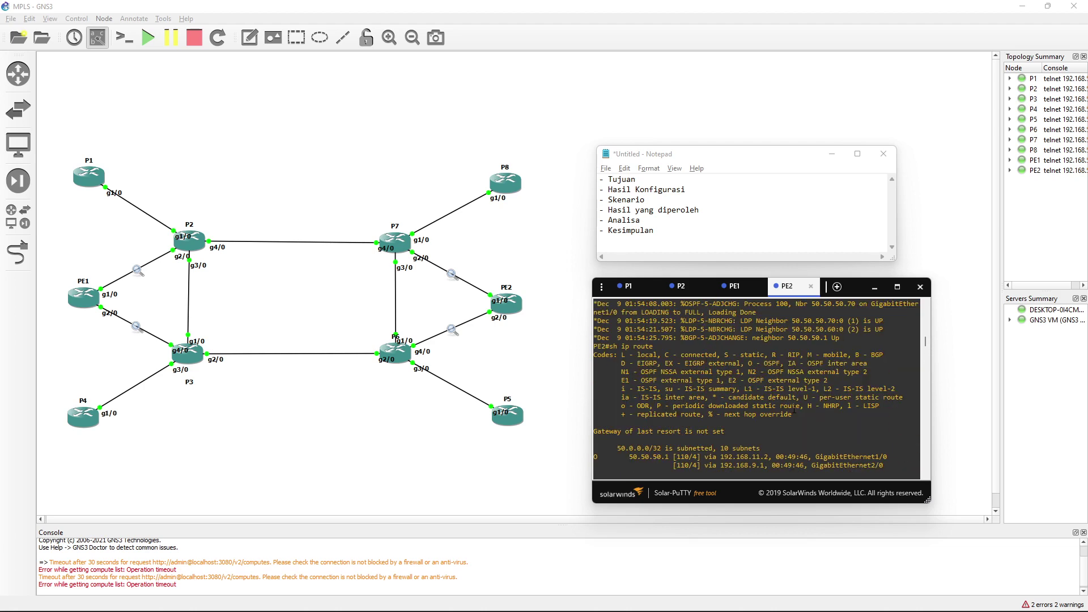
{"action": "scroll", "coordinate": [794, 409], "scroll_direction": "down", "scroll_amount": 8}
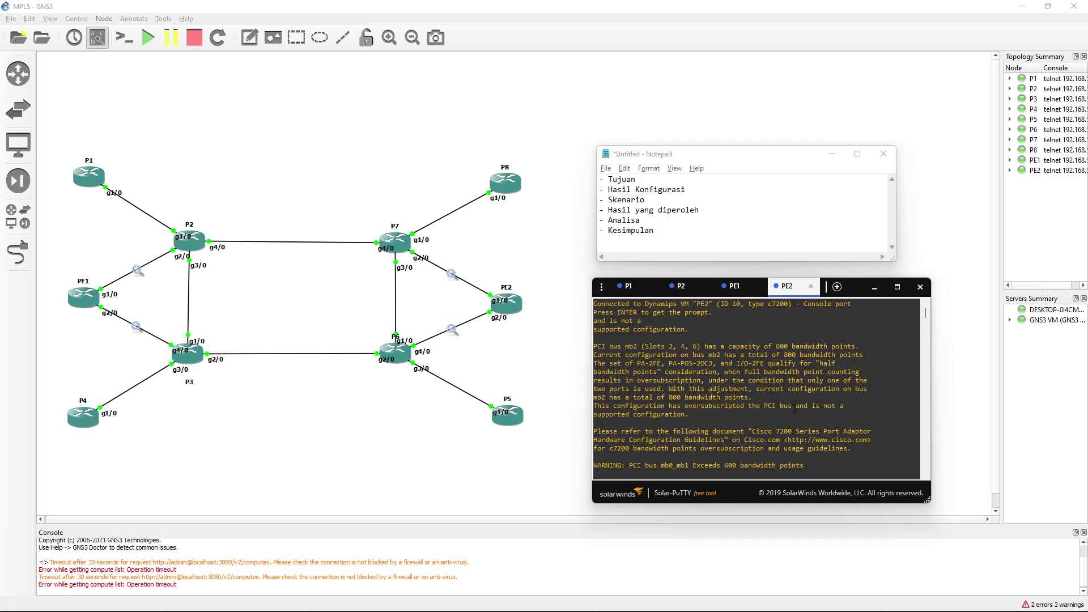
{"action": "scroll", "coordinate": [794, 407], "scroll_direction": "down", "scroll_amount": 8}
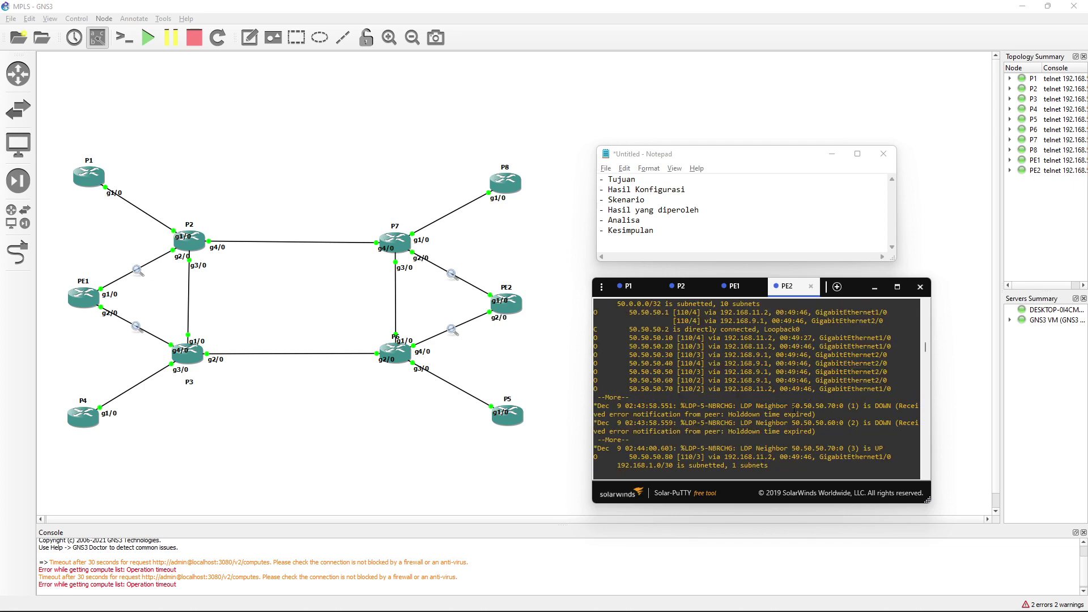
Examine the OSPF and connected routes to the 192.168 subnets through the end of router PE2's routing table
{"action": "scroll", "coordinate": [794, 408], "scroll_direction": "down", "scroll_amount": 4}
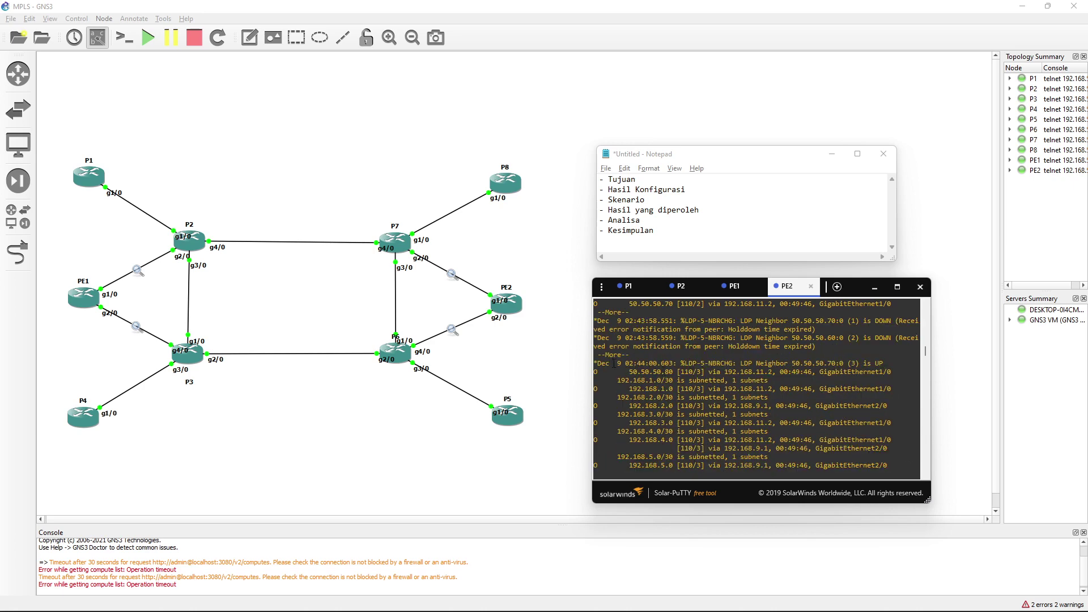
{"action": "scroll", "coordinate": [687, 387], "scroll_direction": "down", "scroll_amount": 3}
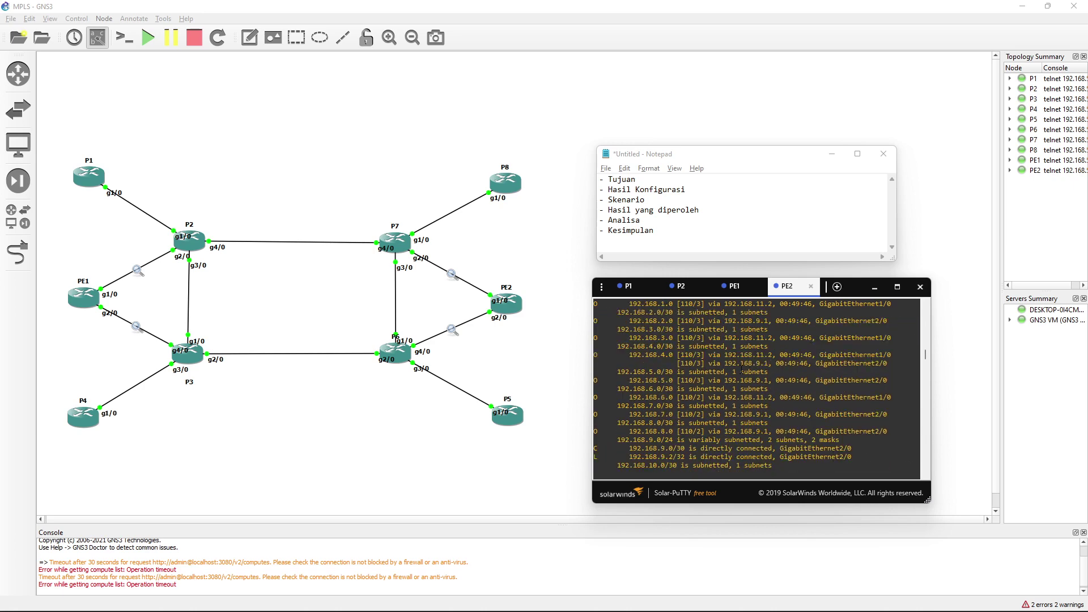
{"action": "scroll", "coordinate": [682, 388], "scroll_direction": "down", "scroll_amount": 3}
{"action": "scroll", "coordinate": [664, 423], "scroll_direction": "up", "scroll_amount": 12}
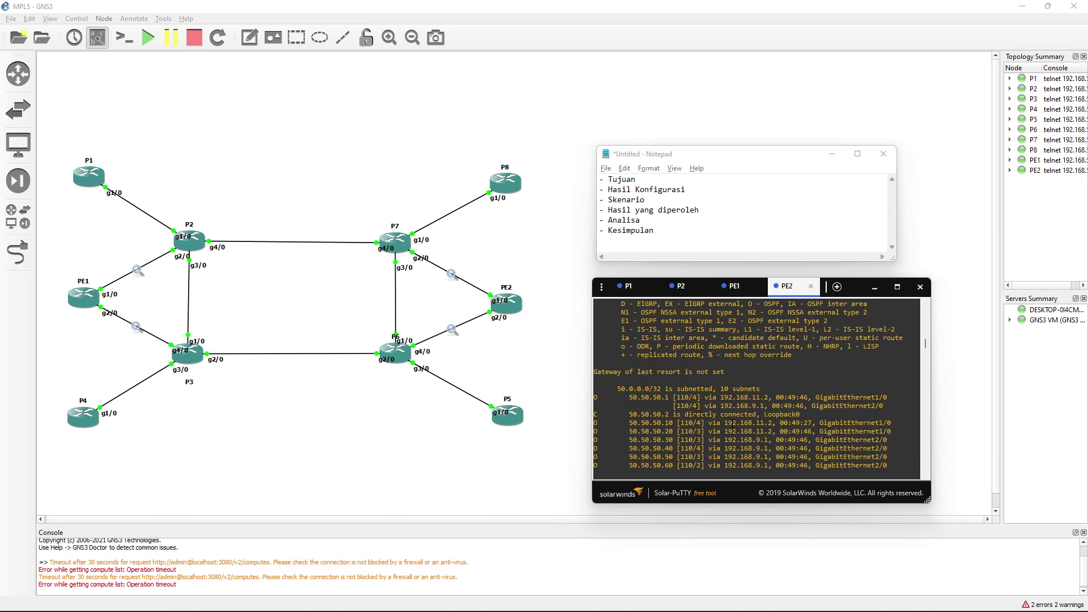
{"action": "scroll", "coordinate": [678, 365], "scroll_direction": "down", "scroll_amount": 4}
{"action": "scroll", "coordinate": [678, 365], "scroll_direction": "down", "scroll_amount": 3}
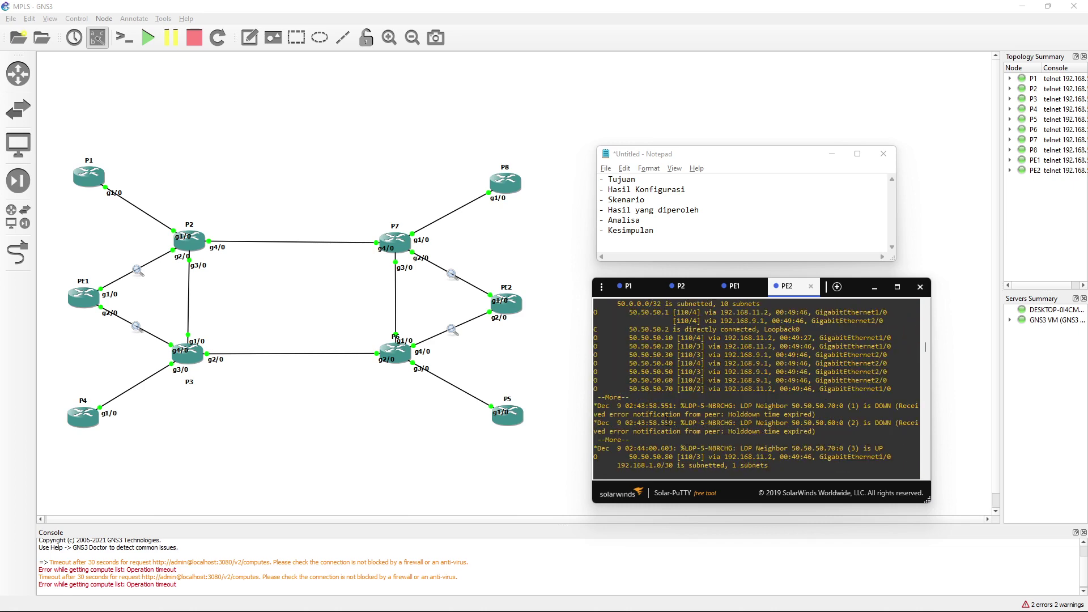
{"action": "scroll", "coordinate": [646, 366], "scroll_direction": "down", "scroll_amount": 3}
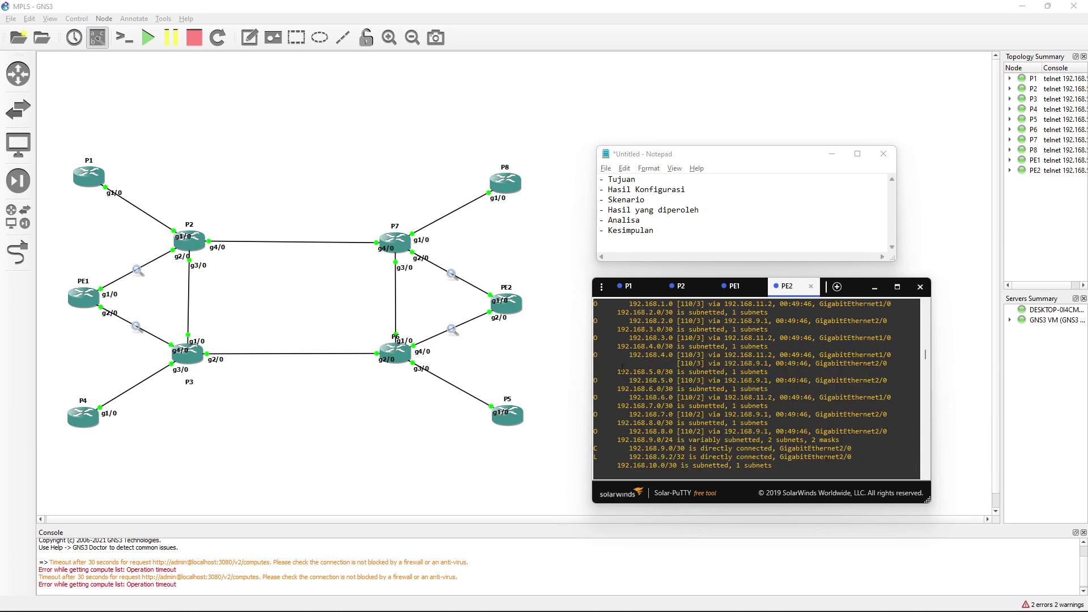
{"action": "scroll", "coordinate": [634, 368], "scroll_direction": "down", "scroll_amount": 10}
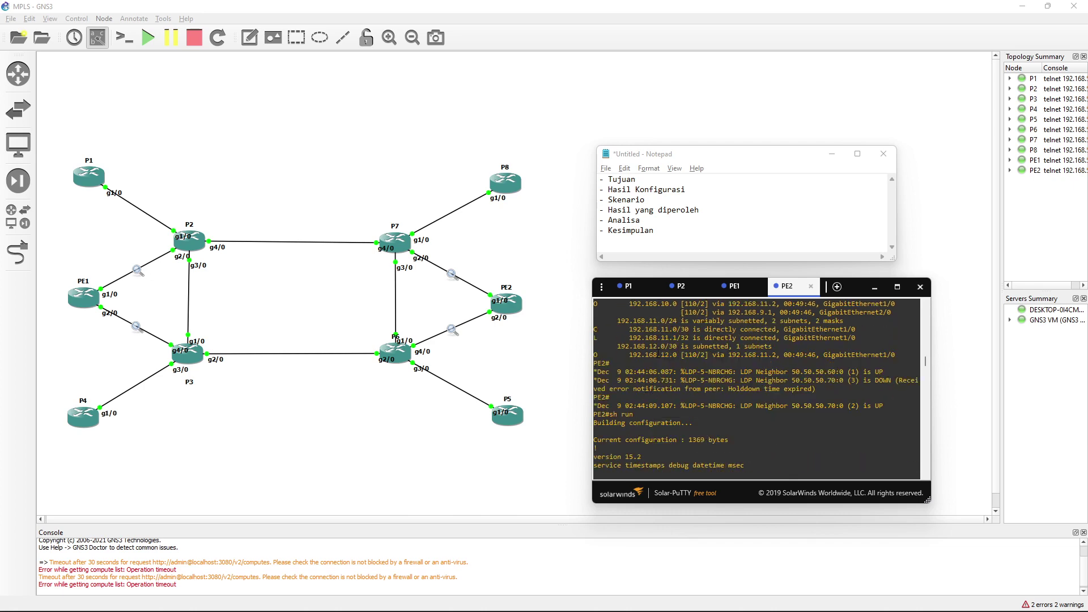
{"action": "scroll", "coordinate": [747, 309], "scroll_direction": "down", "scroll_amount": 3}
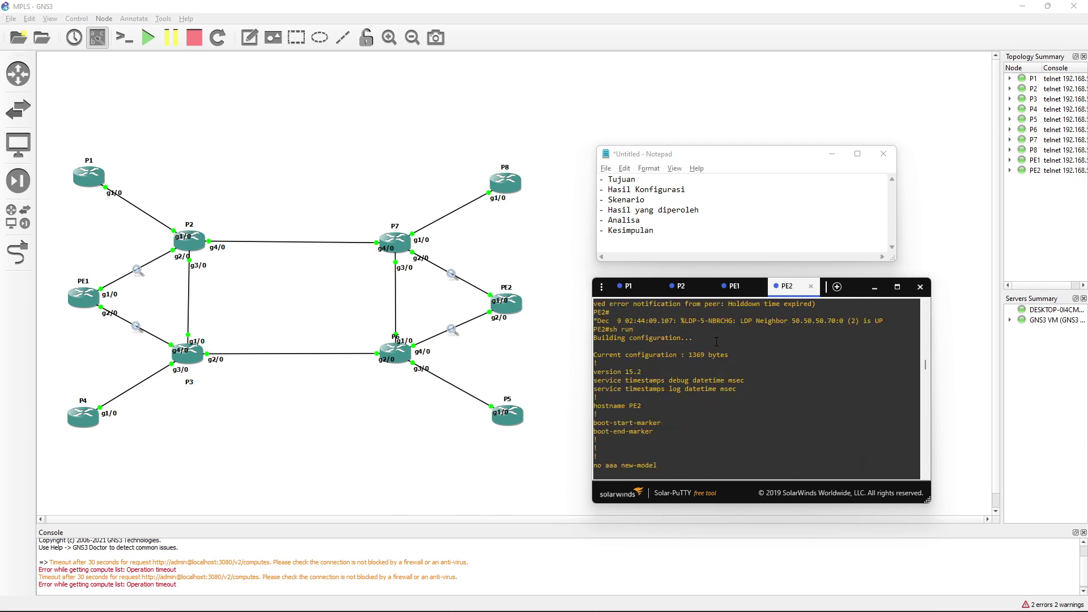
{"action": "scroll", "coordinate": [731, 323], "scroll_direction": "up", "scroll_amount": 3}
Show the MPLS forwarding table in router P1's console with sh mpls forwarding-table and review its labels
{"action": "left_click", "coordinate": [626, 286]}
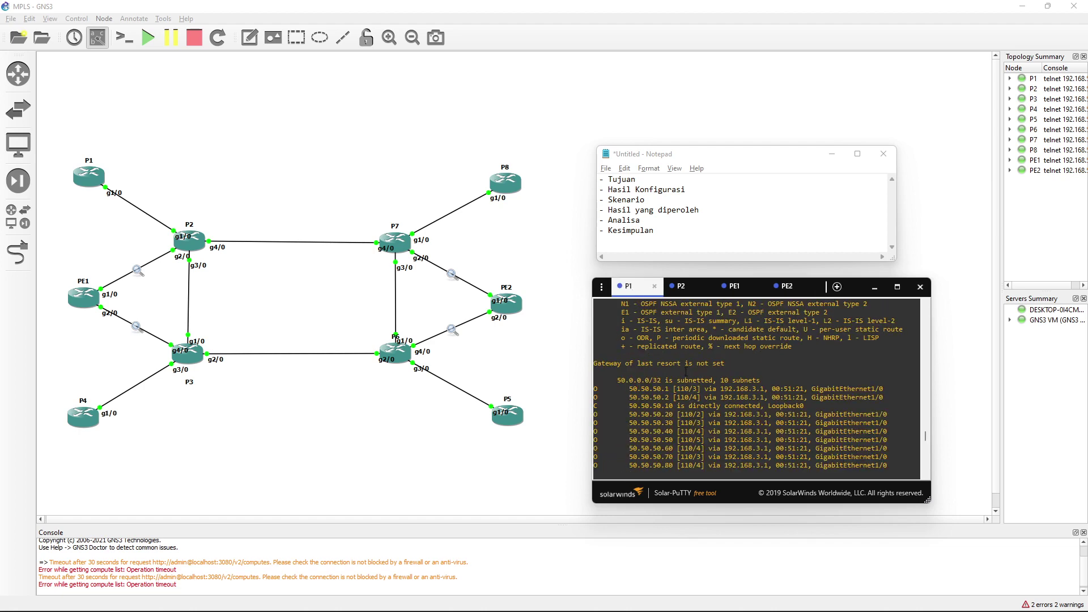
{"action": "type", "text": "sh mpls forwarding-table"}
{"action": "key", "text": "Return"}
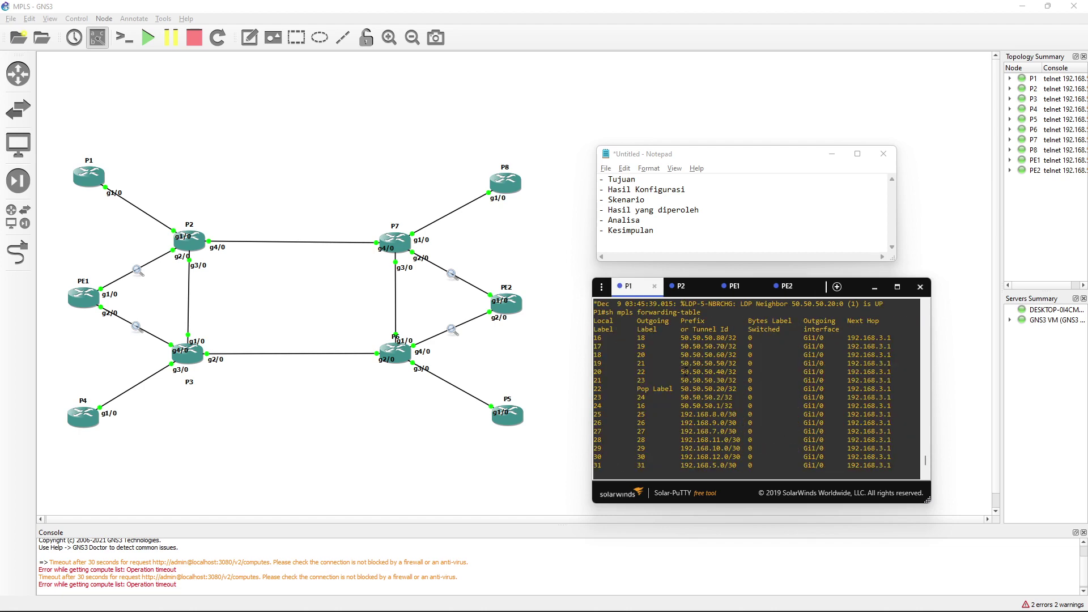
{"action": "scroll", "coordinate": [686, 371], "scroll_direction": "up", "scroll_amount": 3}
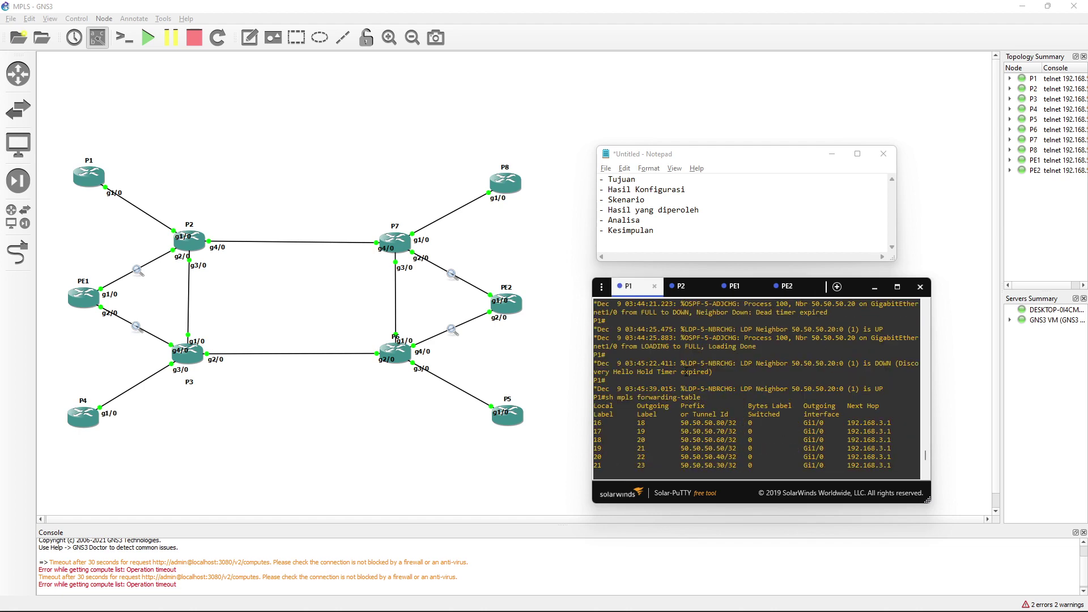
Go through router PE1's running configuration to its sh ip bgp sum output and highlight neighbor 50.50.50.2
{"action": "left_click", "coordinate": [734, 287]}
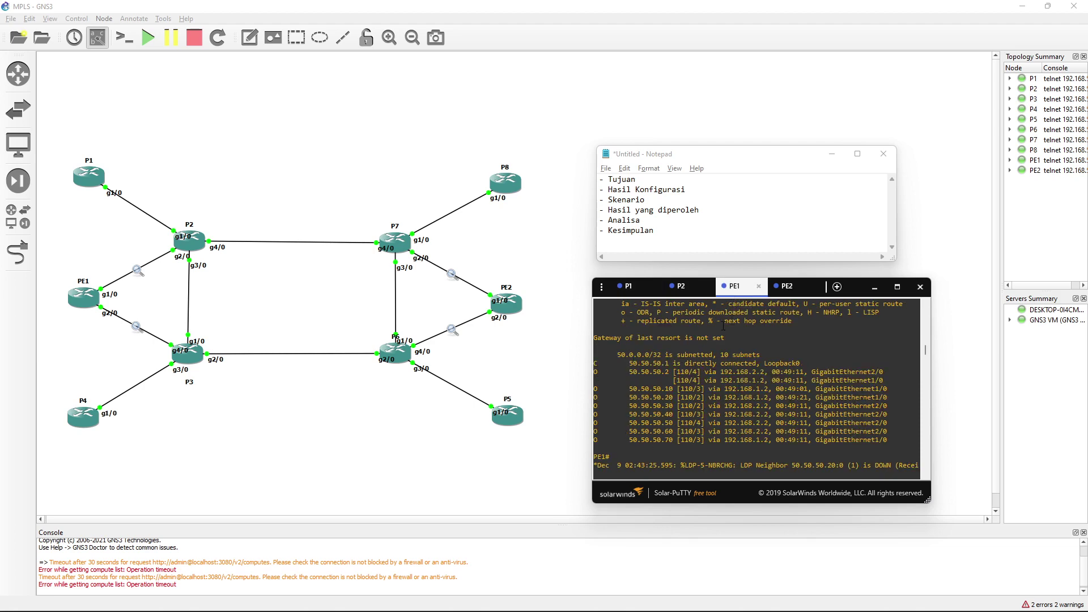
{"action": "type", "text": "sh run"}
{"action": "key", "text": "Return"}
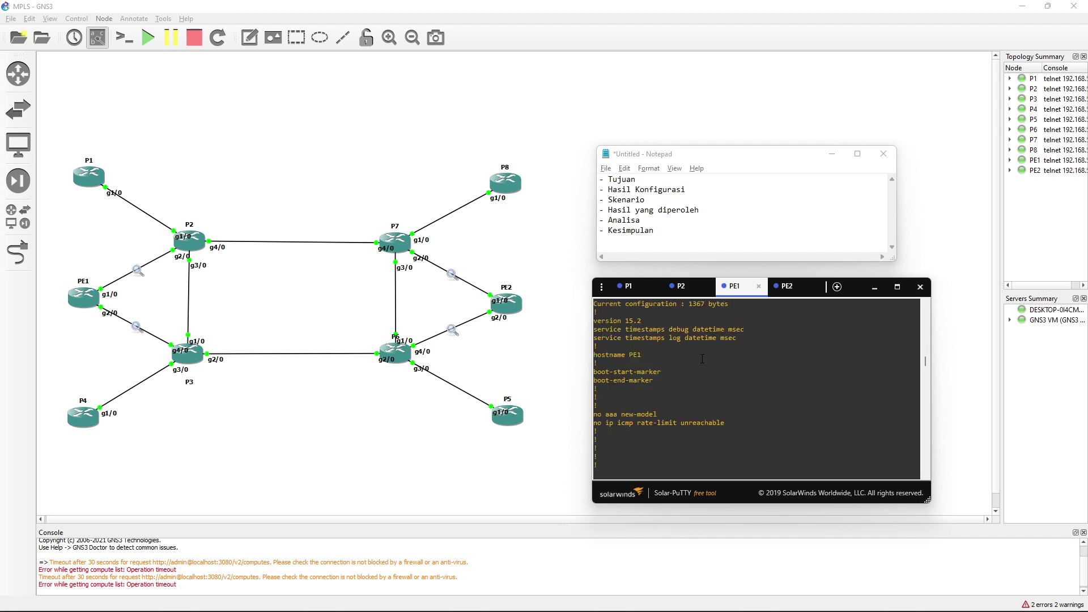
{"action": "scroll", "coordinate": [702, 359], "scroll_direction": "up", "scroll_amount": 6}
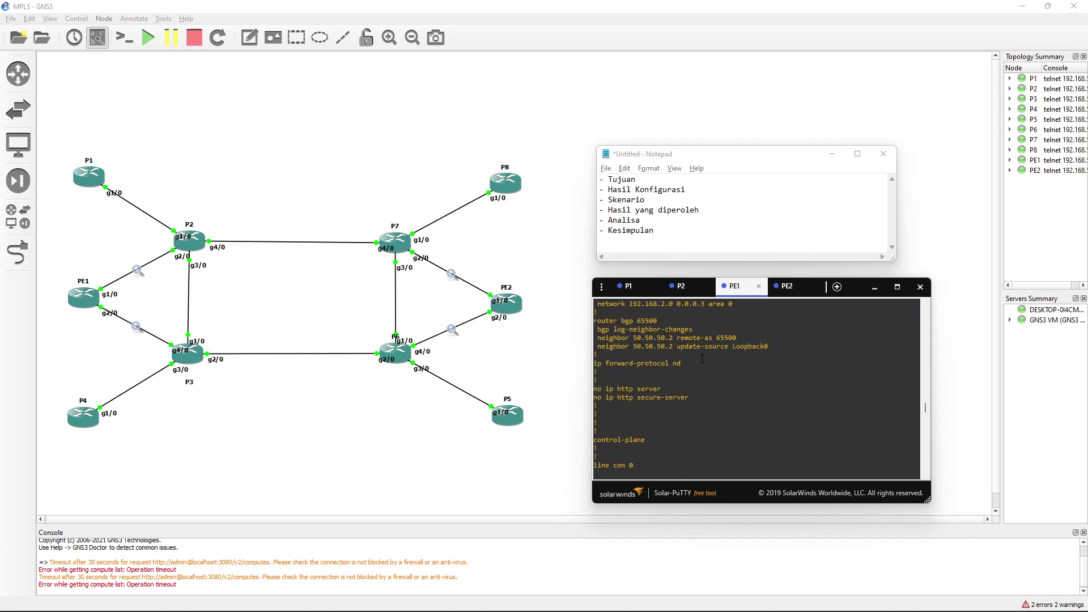
{"action": "scroll", "coordinate": [703, 358], "scroll_direction": "down", "scroll_amount": 10}
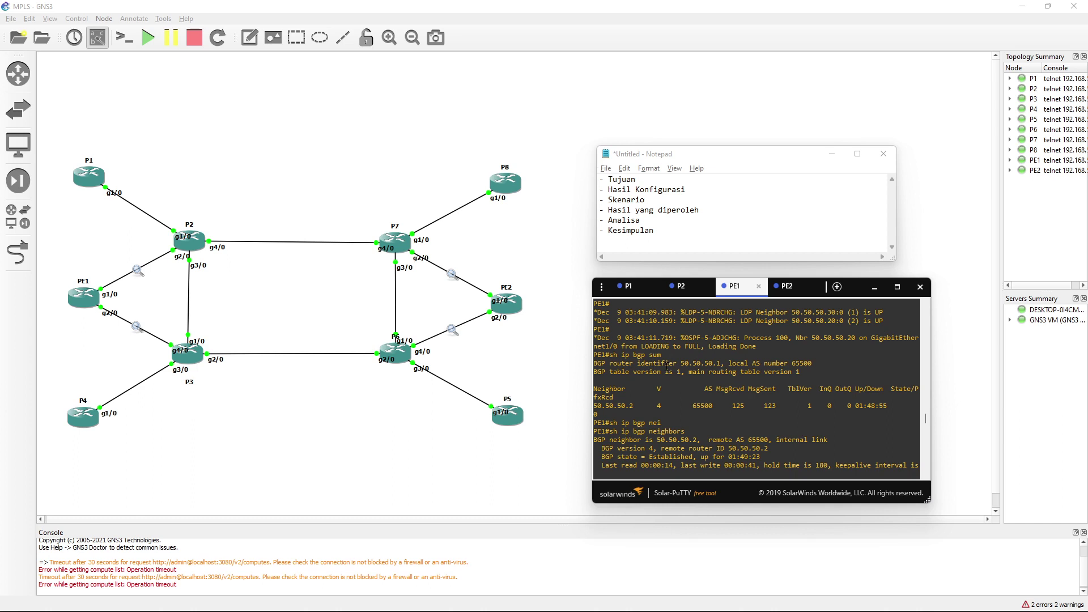
{"action": "left_click_drag", "start_coordinate": [637, 405], "coordinate": [594, 407]}
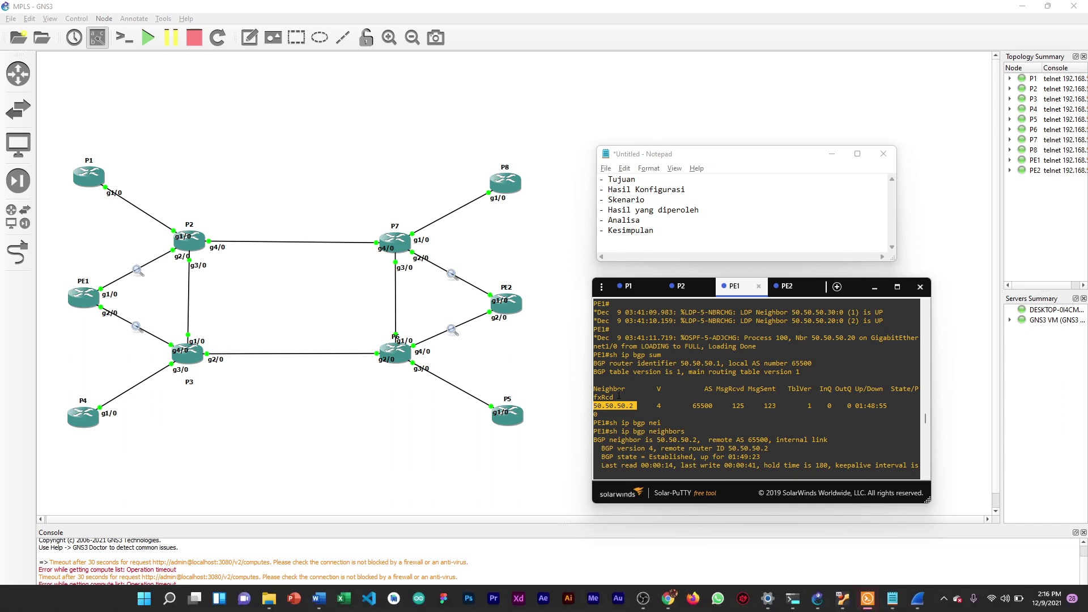
Find the earlier BGP summary and neighbor output in router PE2's console and review neighbor 50.50.50.1
{"action": "left_click", "coordinate": [771, 290]}
{"action": "scroll", "coordinate": [759, 385], "scroll_direction": "down", "scroll_amount": 20}
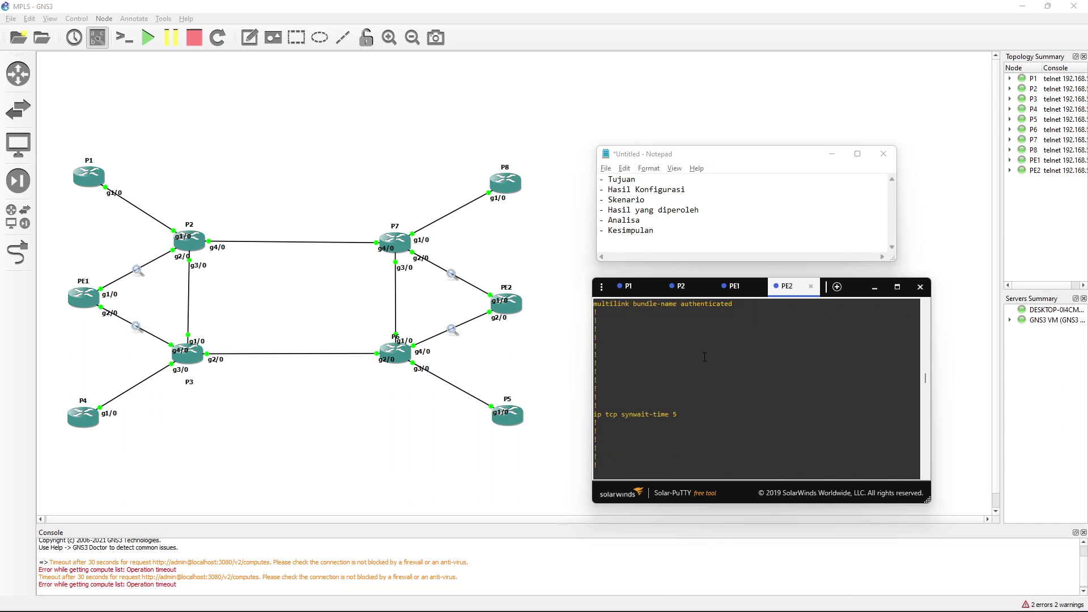
{"action": "scroll", "coordinate": [705, 357], "scroll_direction": "up", "scroll_amount": 3}
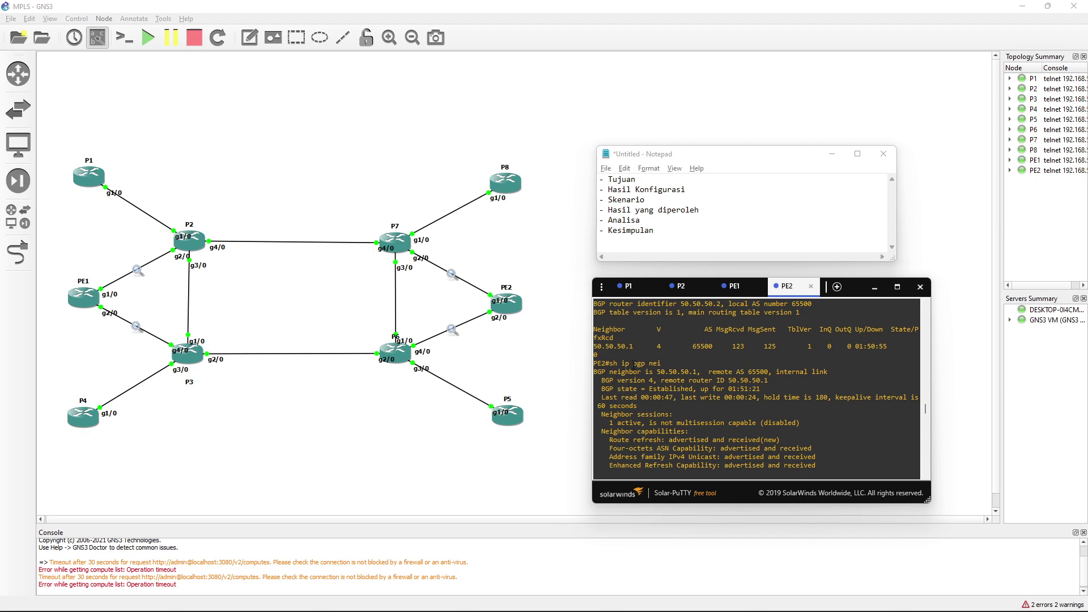
Return to router PE1's sh ip bgp neighbors output and highlight the BGP neighbor address 50.50.50.2
{"action": "left_click", "coordinate": [734, 274]}
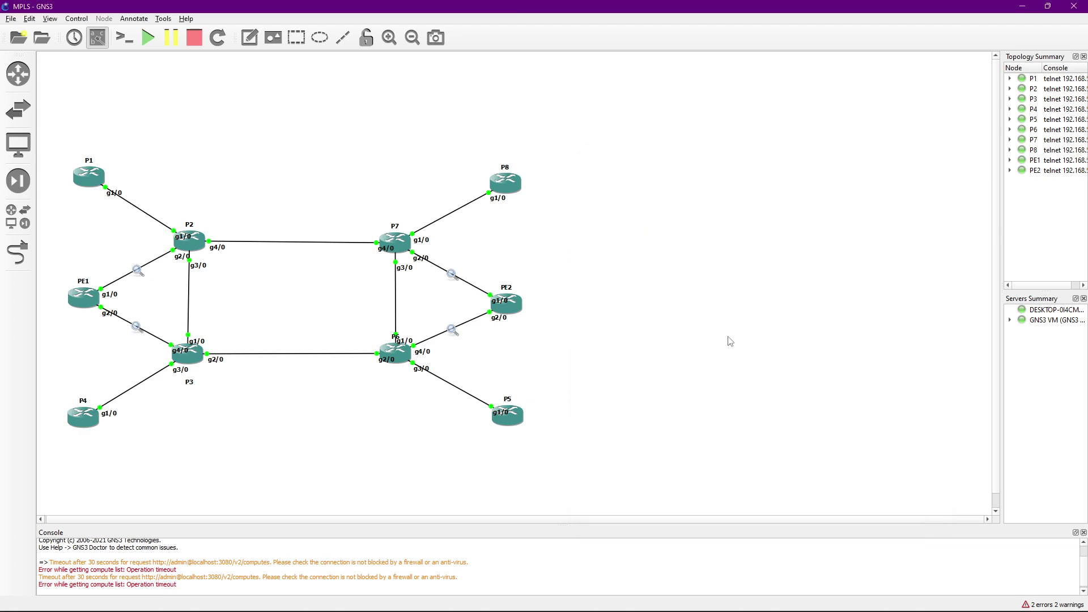
{"action": "key", "text": "alt+Tab"}
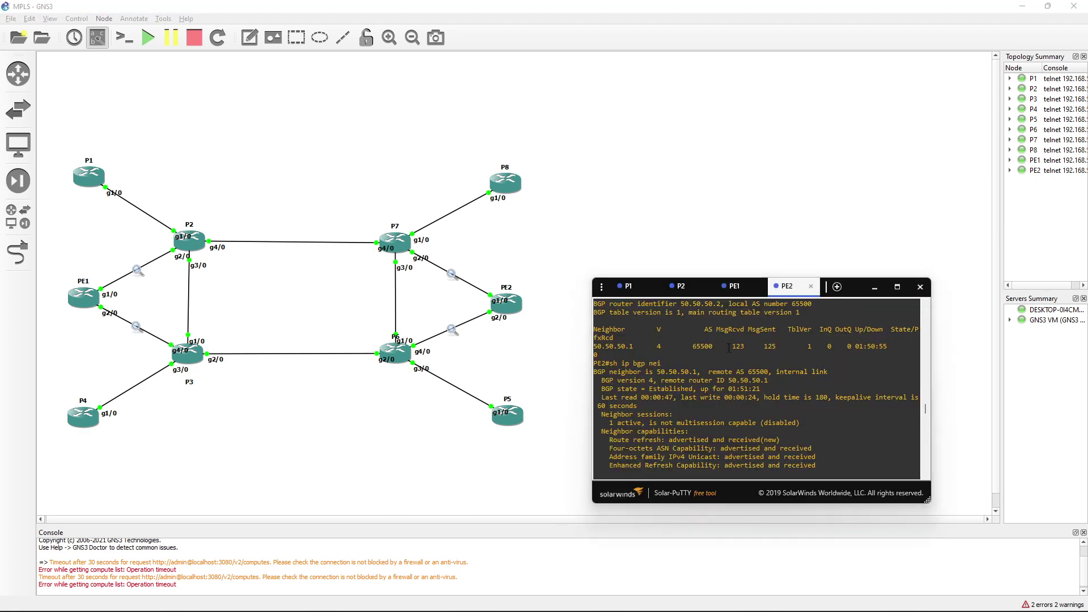
{"action": "left_click", "coordinate": [734, 287]}
{"action": "scroll", "coordinate": [639, 407], "scroll_direction": "up", "scroll_amount": 1}
{"action": "scroll", "coordinate": [647, 435], "scroll_direction": "down", "scroll_amount": 1}
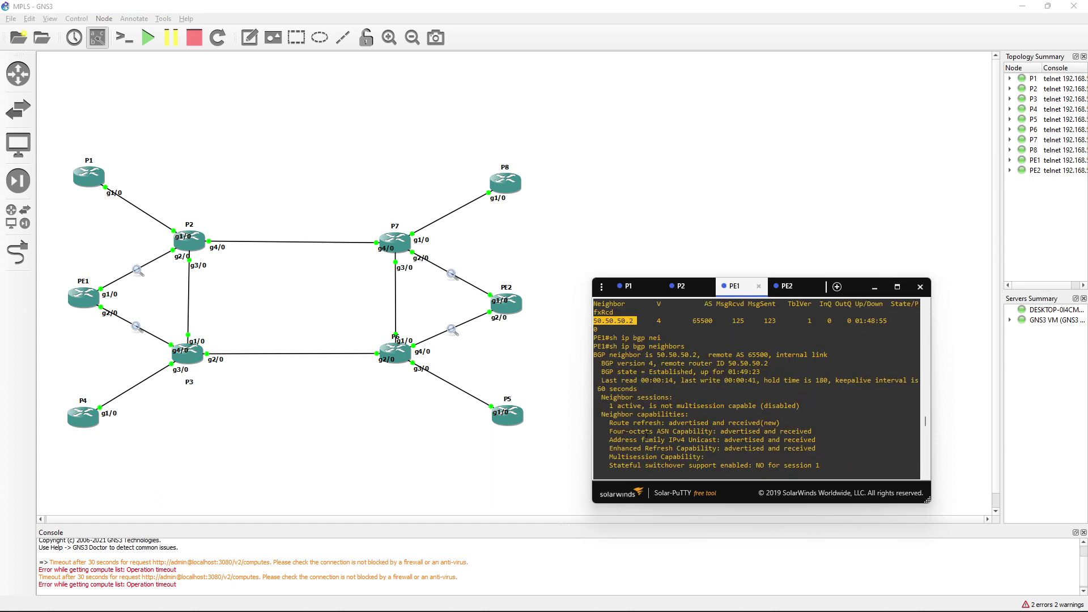
{"action": "left_click_drag", "start_coordinate": [657, 355], "coordinate": [697, 354]}
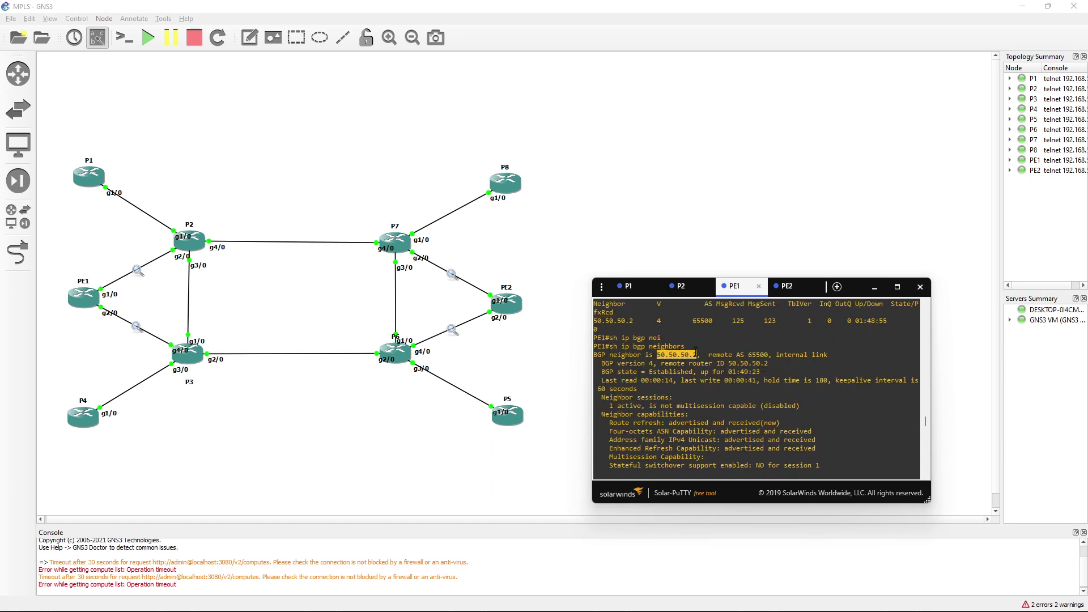
Highlight the remote router ID 50.50.50.1 in router PE2's BGP neighbor output and review the session details below it
{"action": "left_click", "coordinate": [787, 287]}
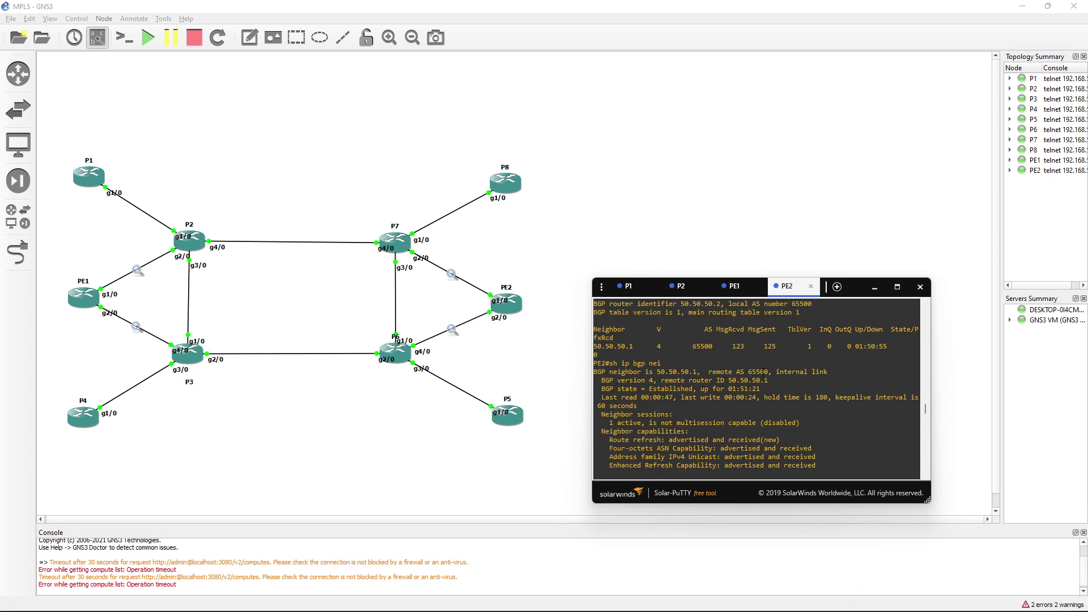
{"action": "left_click_drag", "start_coordinate": [770, 381], "coordinate": [730, 380]}
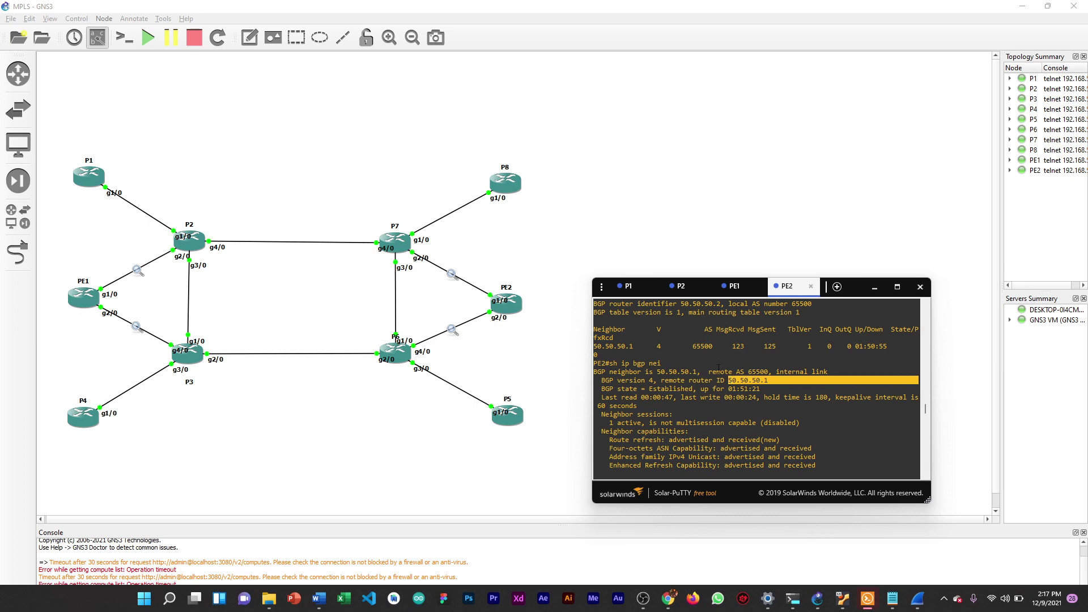
{"action": "scroll", "coordinate": [646, 371], "scroll_direction": "down", "scroll_amount": 10}
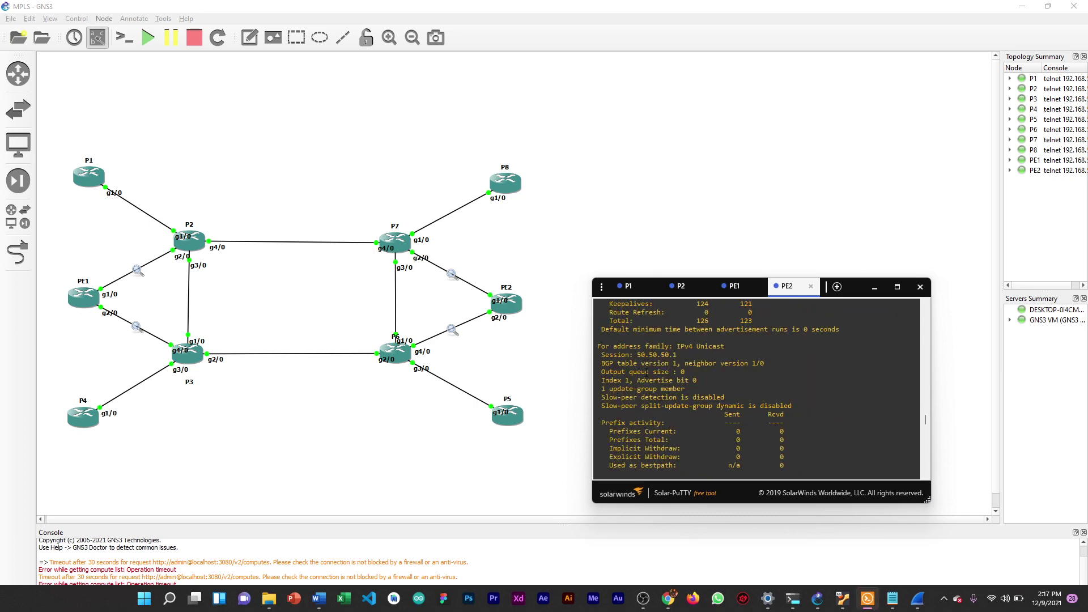
Return to router P1's MPLS forwarding table and review its local labels, outgoing labels and prefixes to the end
{"action": "left_click", "coordinate": [628, 286]}
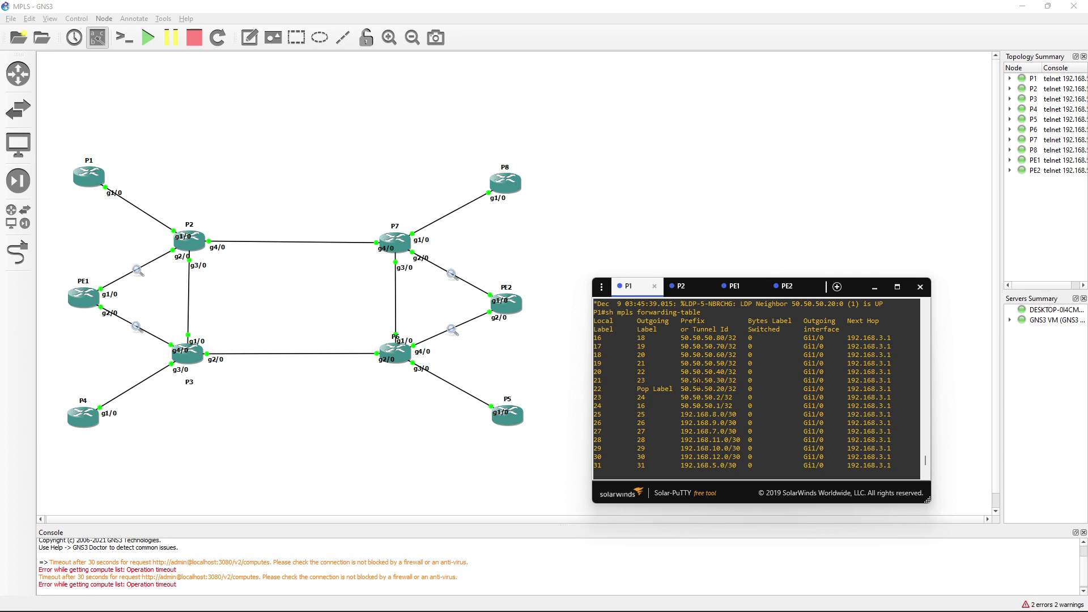
{"action": "scroll", "coordinate": [698, 381], "scroll_direction": "down", "scroll_amount": 3}
{"action": "scroll", "coordinate": [698, 387], "scroll_direction": "up", "scroll_amount": 3}
Show the MPLS forwarding table in router P2's console with sh mpls forwarding-table and review it from the first entry
{"action": "left_click", "coordinate": [680, 286]}
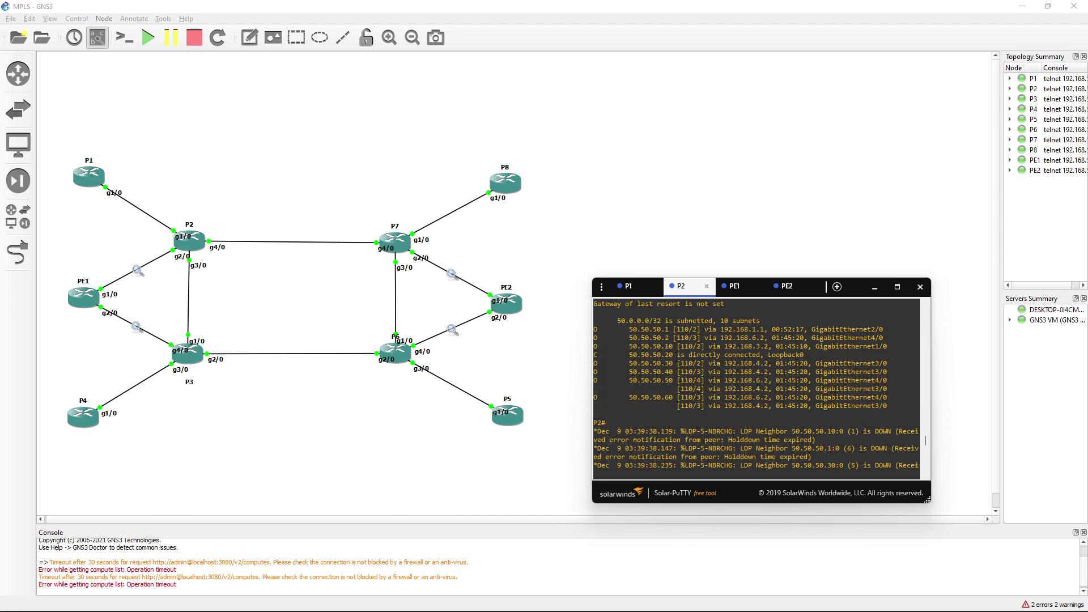
{"action": "type", "text": "sh mpls forwarding-table"}
{"action": "key", "text": "Return"}
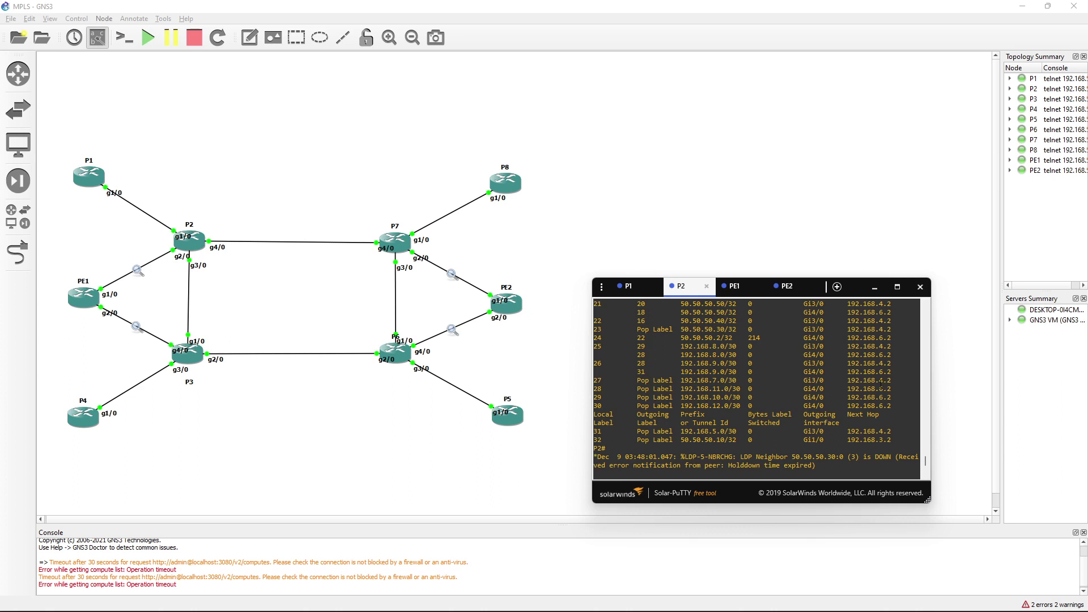
{"action": "scroll", "coordinate": [878, 382], "scroll_direction": "up", "scroll_amount": 3}
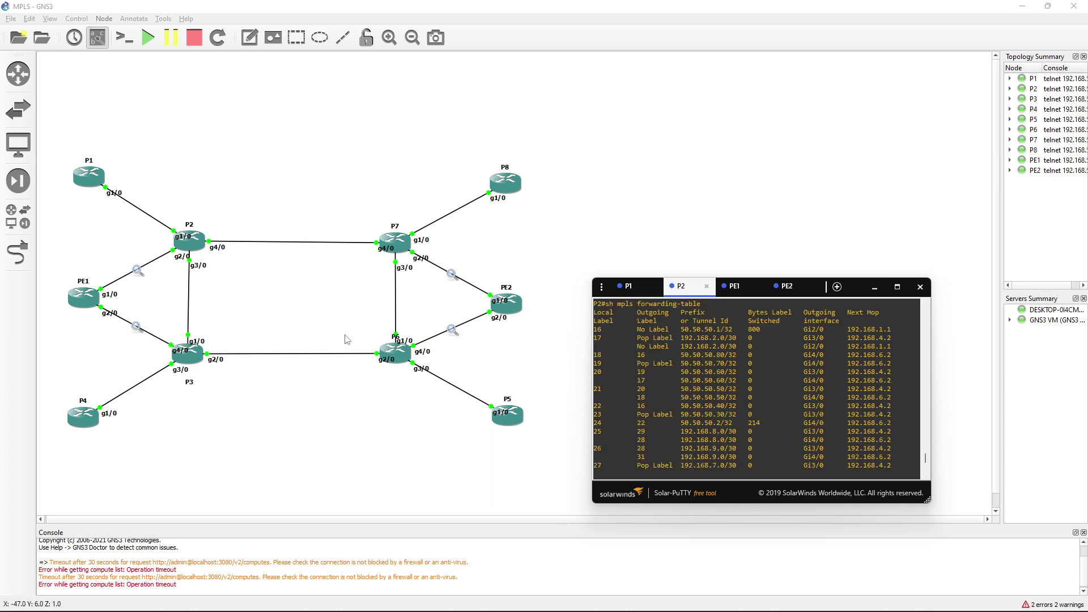
Find the earlier sh mpls forwarding-table output in router PE1's console, past the BGP neighbor details
{"action": "left_click", "coordinate": [736, 290]}
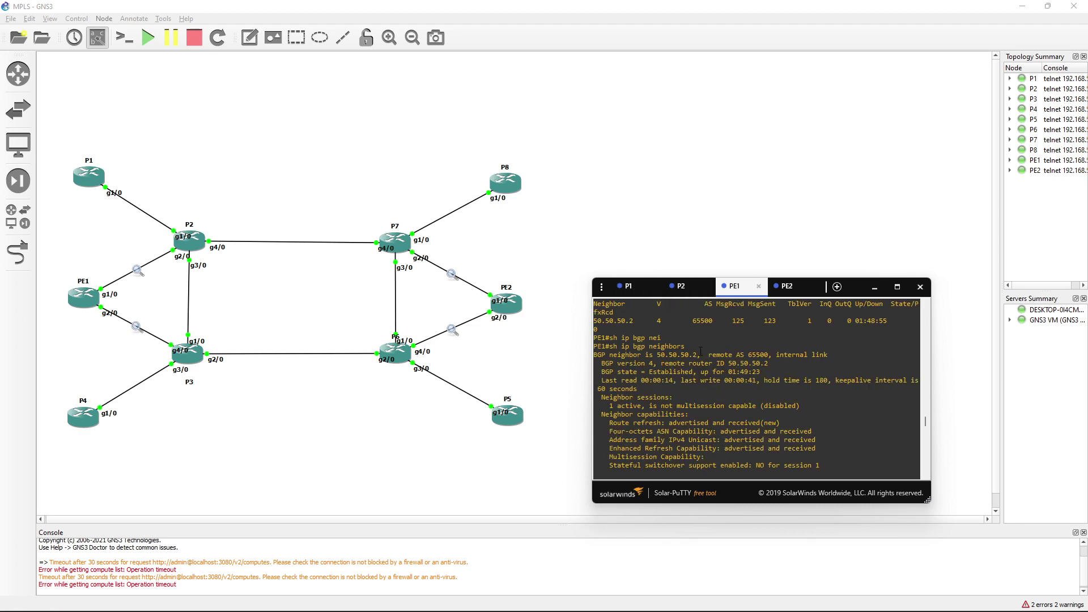
{"action": "scroll", "coordinate": [701, 351], "scroll_direction": "down", "scroll_amount": 5}
{"action": "scroll", "coordinate": [700, 351], "scroll_direction": "down", "scroll_amount": 10}
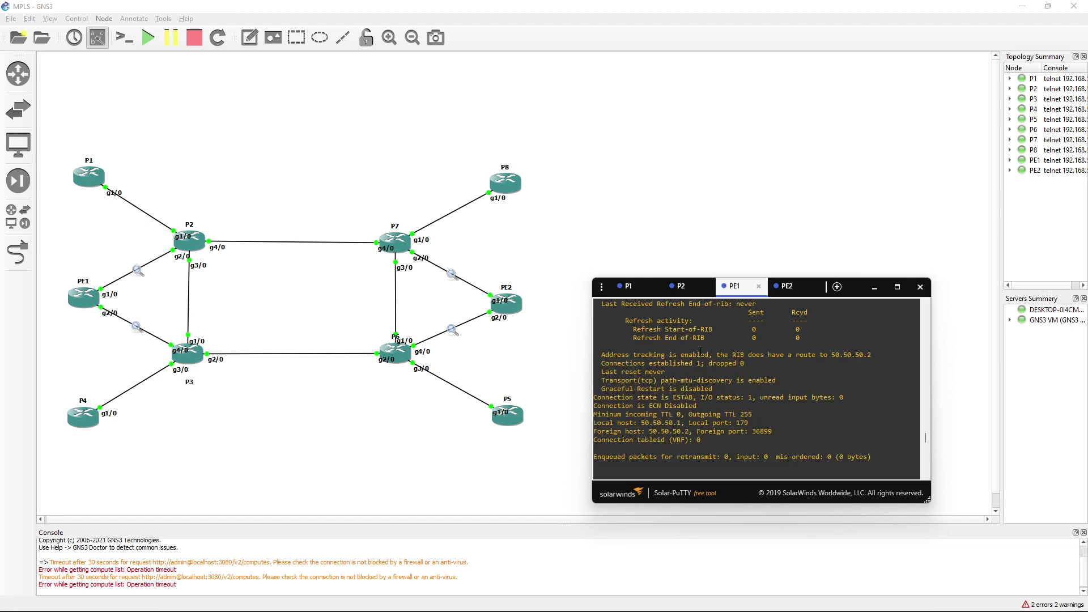
{"action": "scroll", "coordinate": [701, 351], "scroll_direction": "down", "scroll_amount": 3}
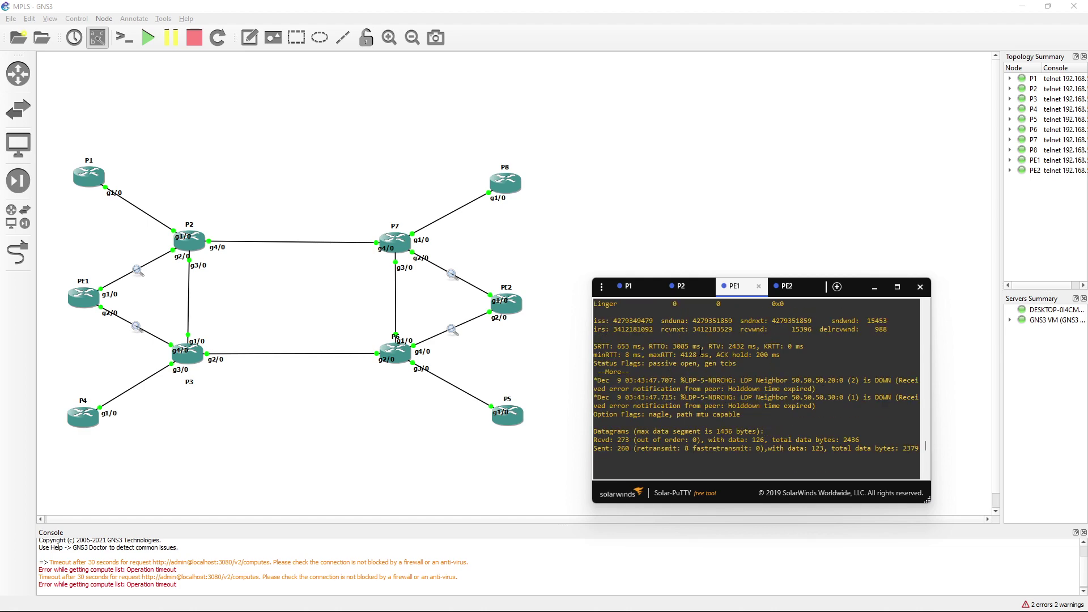
{"action": "scroll", "coordinate": [701, 351], "scroll_direction": "down", "scroll_amount": 5}
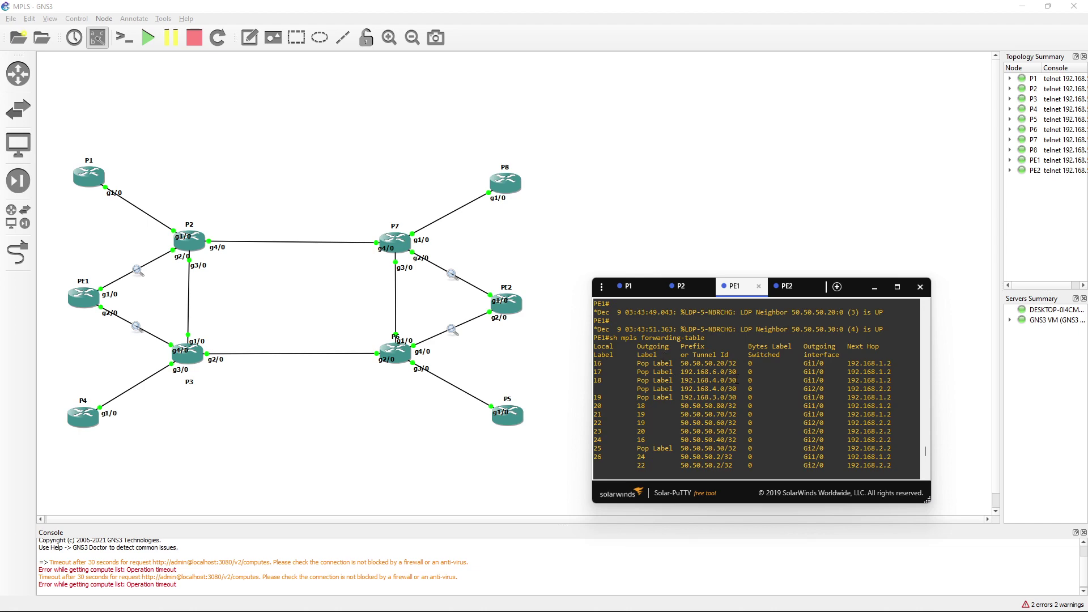
Examine the labels, prefixes, outgoing interfaces and next hops throughout router PE1's MPLS forwarding table
{"action": "scroll", "coordinate": [680, 360], "scroll_direction": "down", "scroll_amount": 1}
{"action": "scroll", "coordinate": [711, 362], "scroll_direction": "up", "scroll_amount": 1}
{"action": "scroll", "coordinate": [796, 371], "scroll_direction": "down", "scroll_amount": 3}
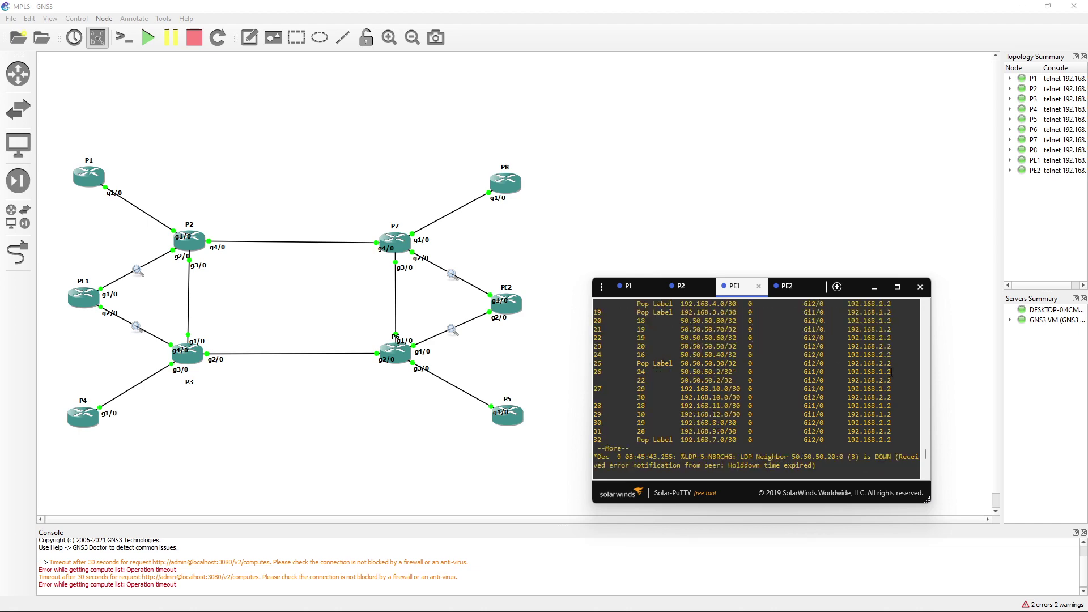
{"action": "scroll", "coordinate": [900, 385], "scroll_direction": "up", "scroll_amount": 1}
{"action": "scroll", "coordinate": [899, 385], "scroll_direction": "down", "scroll_amount": 1}
{"action": "scroll", "coordinate": [900, 385], "scroll_direction": "up", "scroll_amount": 3}
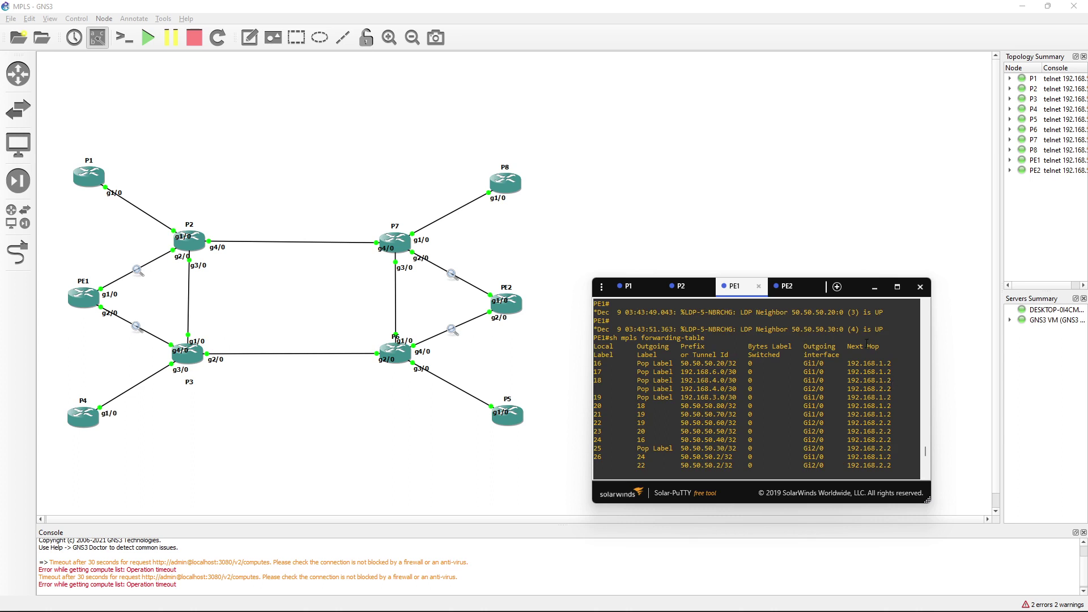
{"action": "scroll", "coordinate": [882, 367], "scroll_direction": "down", "scroll_amount": 3}
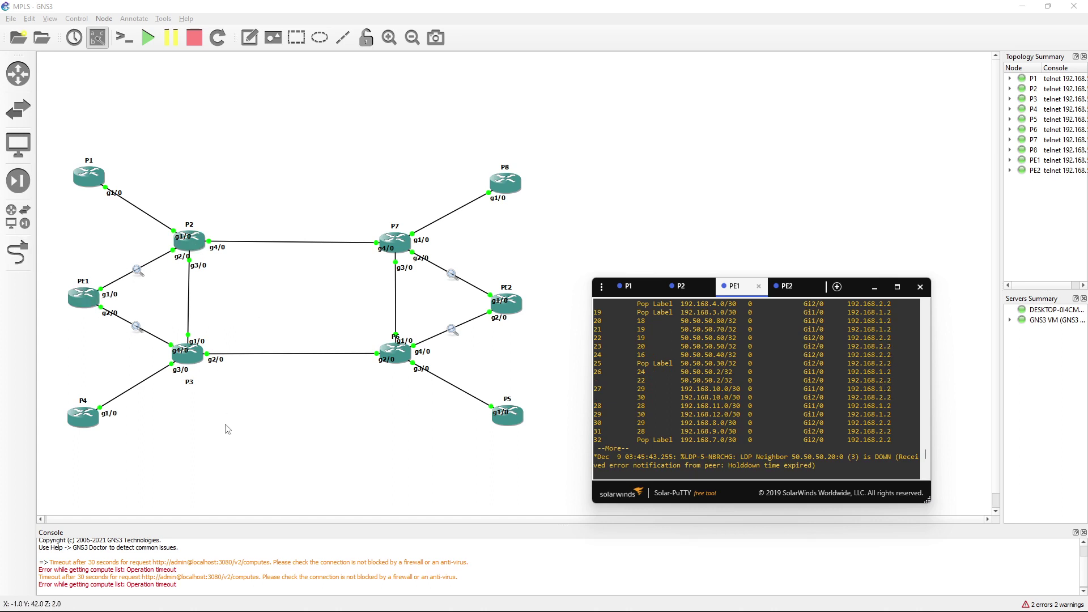
Review the MPLS forwarding table in router PE2's console and continue to the traceroute from 50.50.50.2 to 50.50.50.1
{"action": "left_click", "coordinate": [785, 286]}
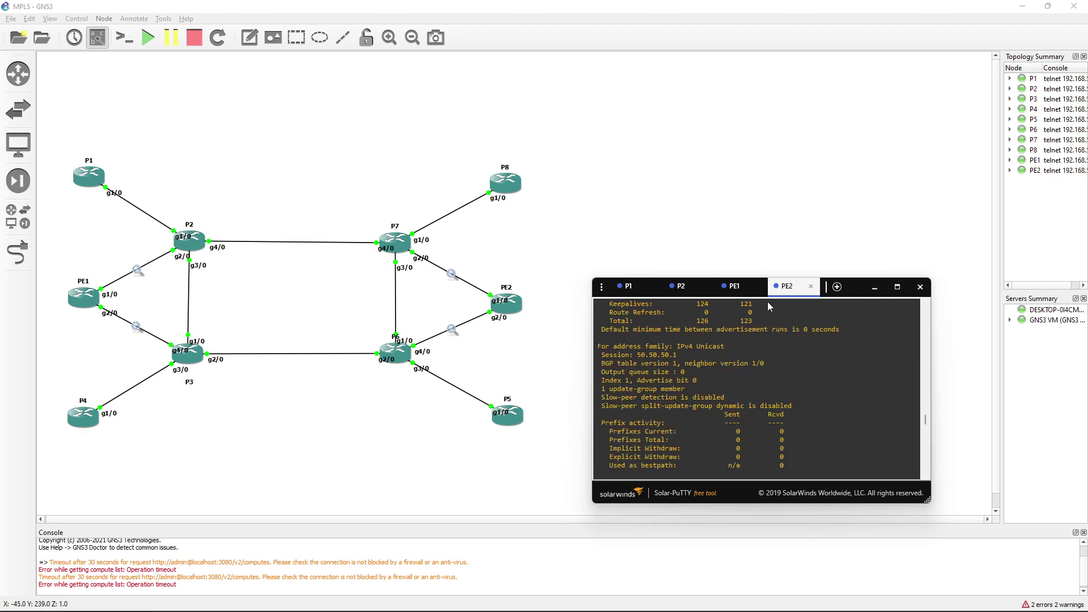
{"action": "scroll", "coordinate": [758, 346], "scroll_direction": "down", "scroll_amount": 15}
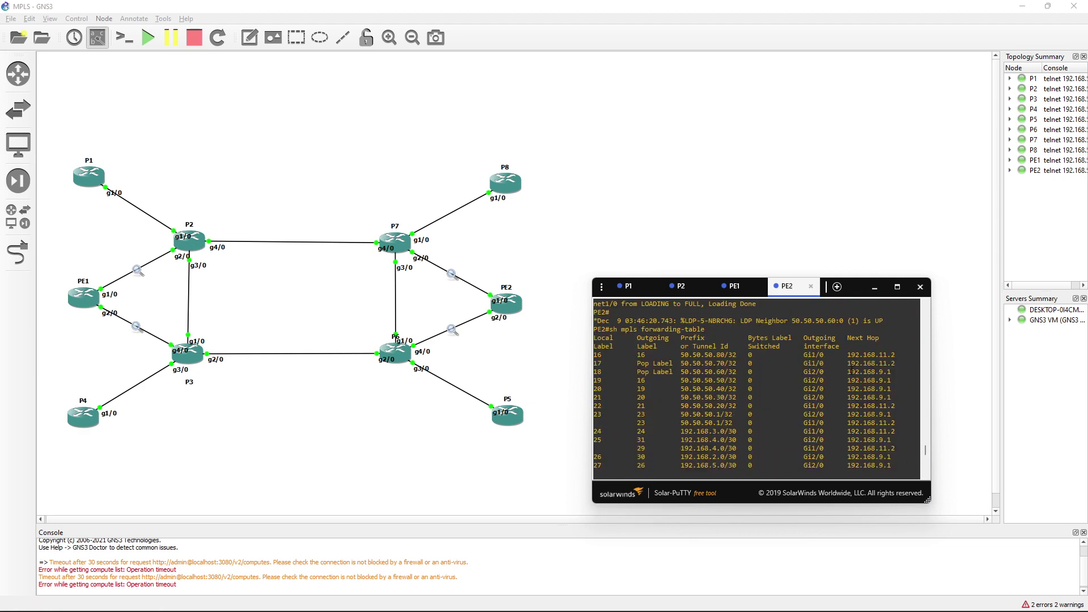
{"action": "scroll", "coordinate": [852, 371], "scroll_direction": "down", "scroll_amount": 1}
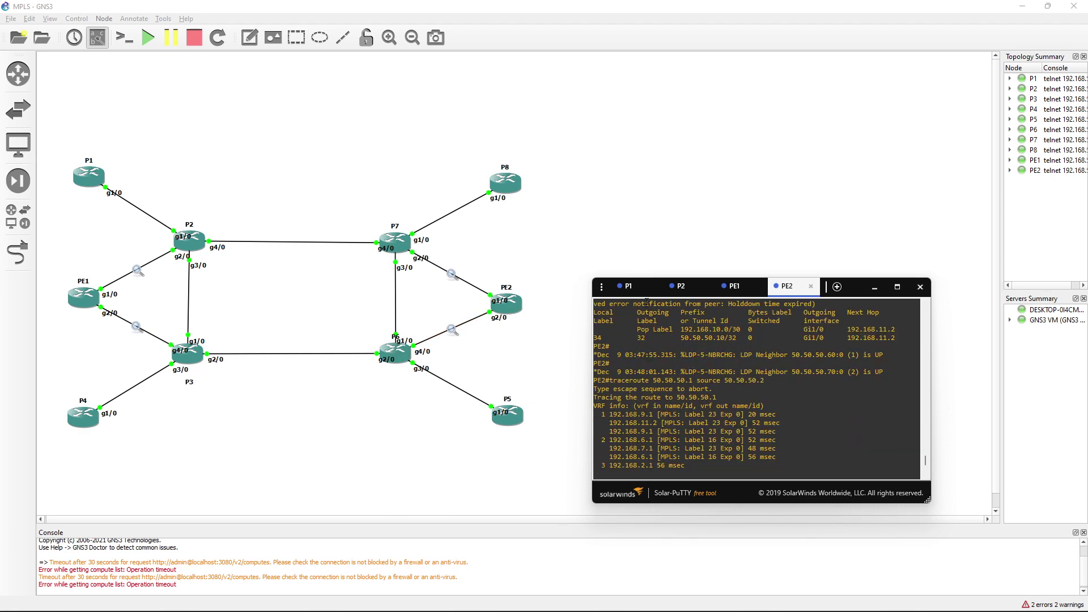
Find the traceroute to 50.50.50.2 from source 50.50.50.1 in router PE1's console and highlight the traceroute command
{"action": "left_click", "coordinate": [627, 286]}
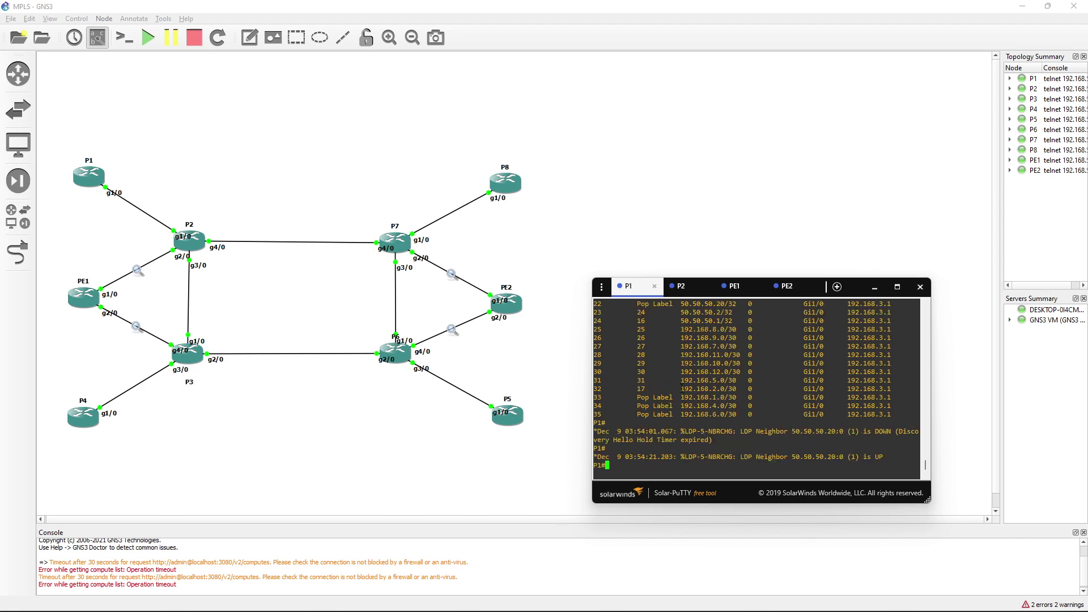
{"action": "left_click", "coordinate": [682, 286]}
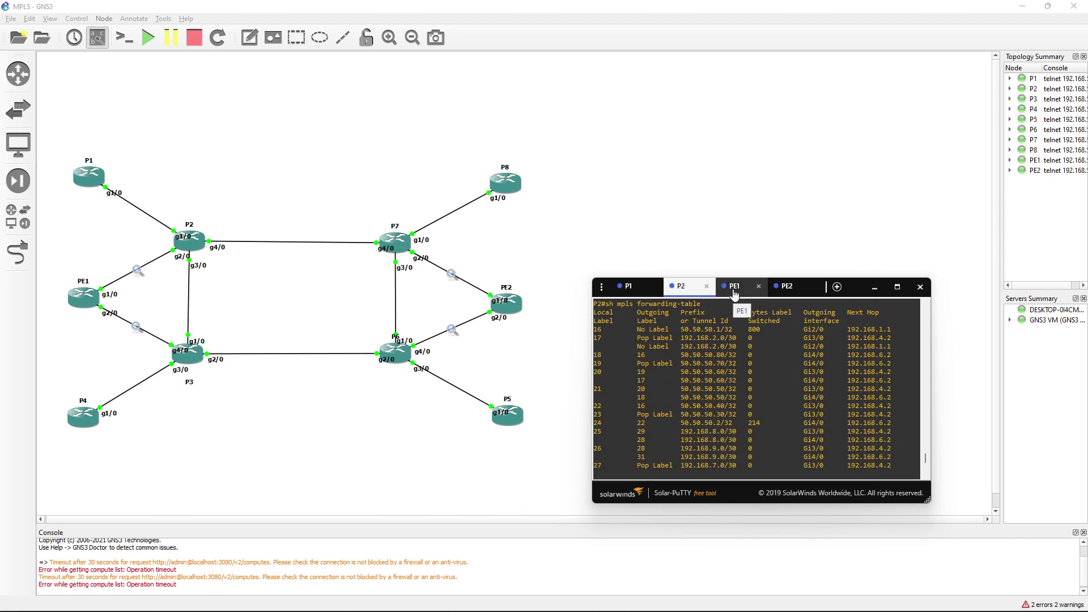
{"action": "left_click", "coordinate": [734, 289]}
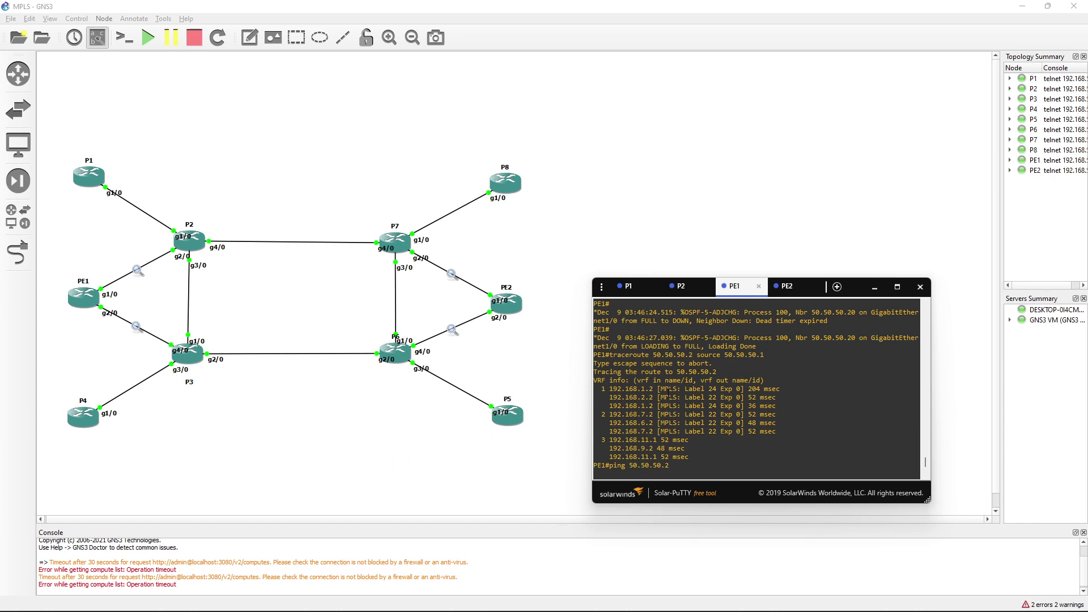
{"action": "double_click", "coordinate": [619, 355]}
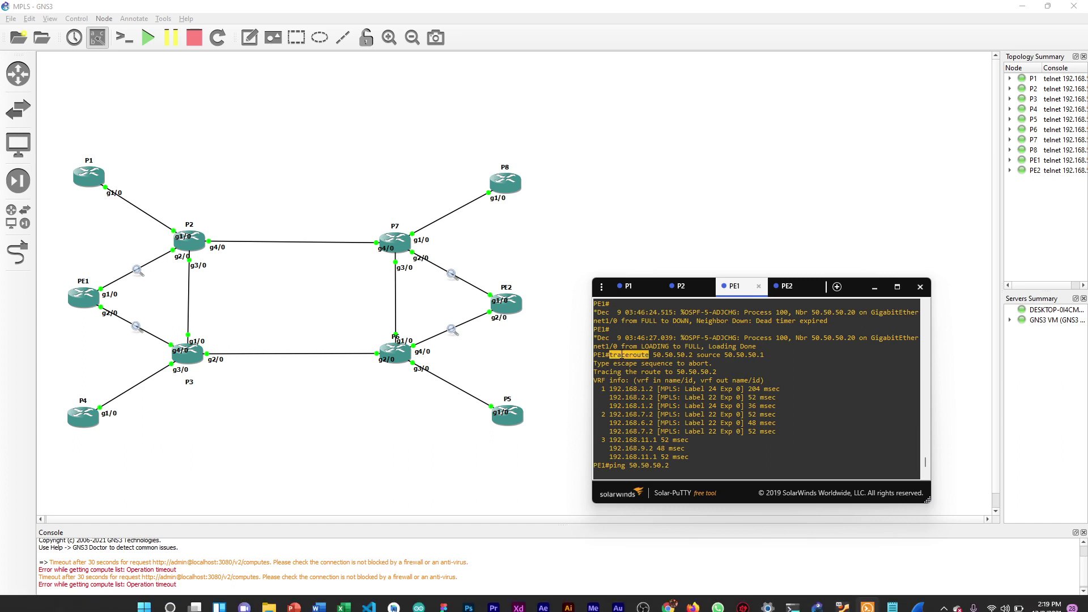
Highlight the destination 50.50.50.2, the source keyword and the source address 50.50.50.1 in PE1's traceroute command
{"action": "left_click_drag", "start_coordinate": [651, 355], "coordinate": [695, 354]}
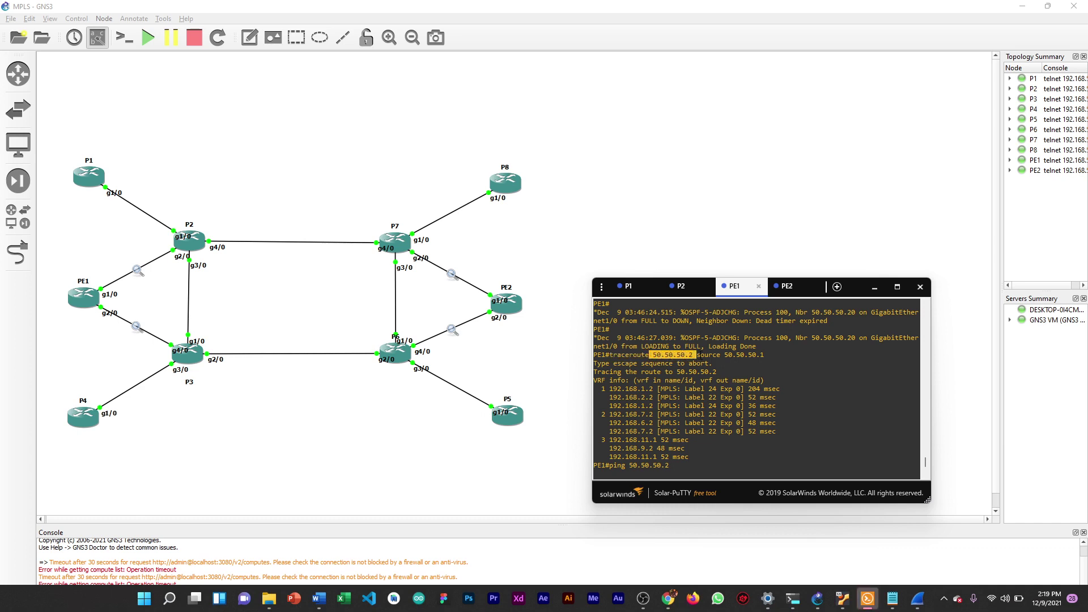
{"action": "double_click", "coordinate": [700, 355]}
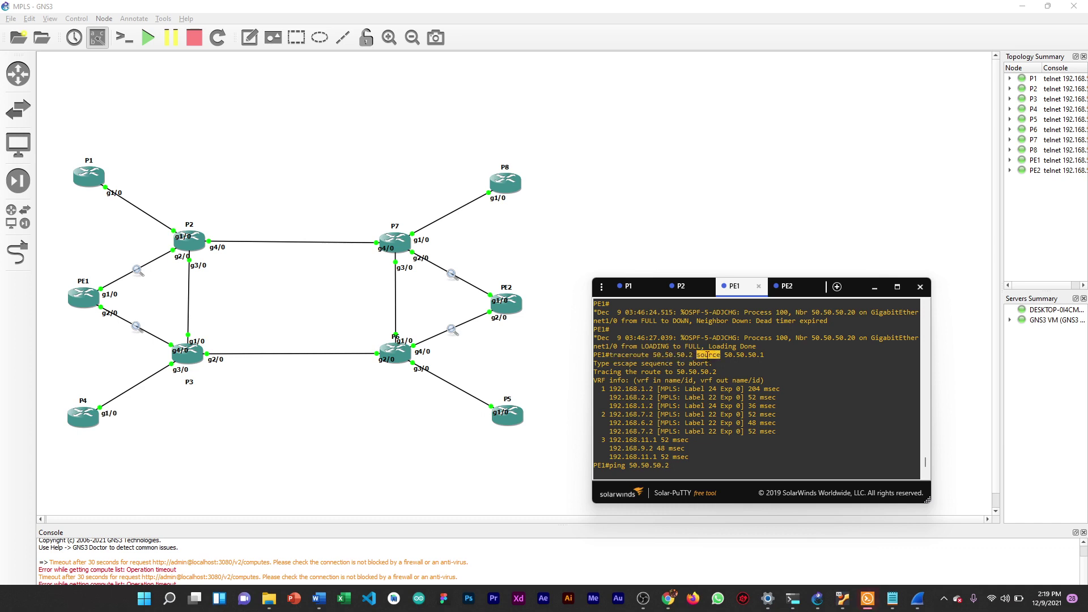
{"action": "left_click_drag", "start_coordinate": [721, 354], "coordinate": [762, 354]}
{"action": "left_click", "coordinate": [784, 356]}
Highlight the first-hop and second-hop lines of PE1's traceroute and trace their path to router P6 on the topology
{"action": "left_click_drag", "start_coordinate": [610, 388], "coordinate": [653, 405]}
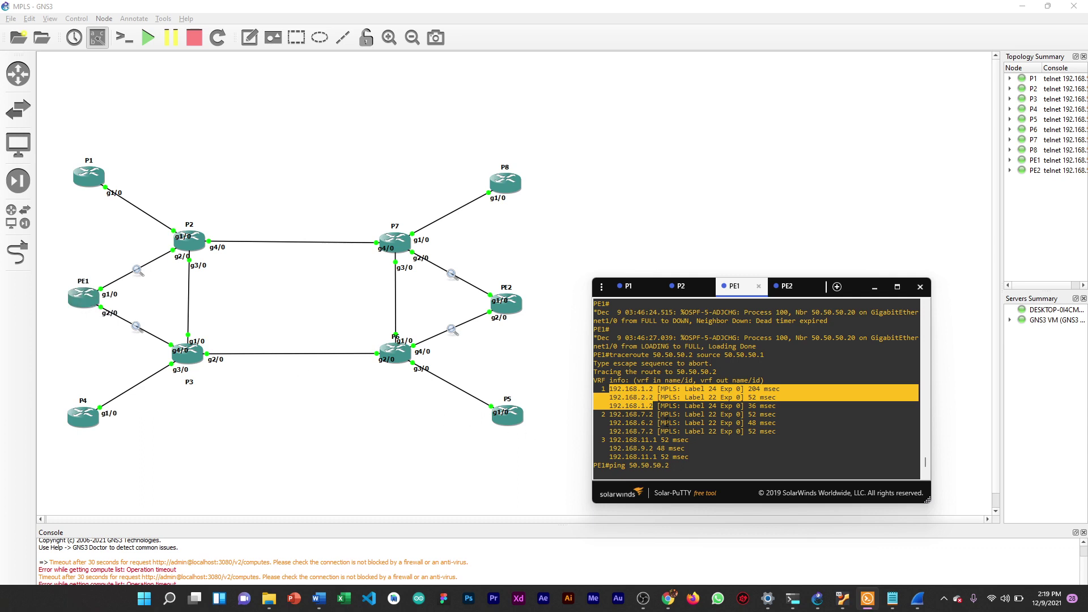
{"action": "left_click_drag", "start_coordinate": [609, 415], "coordinate": [656, 432]}
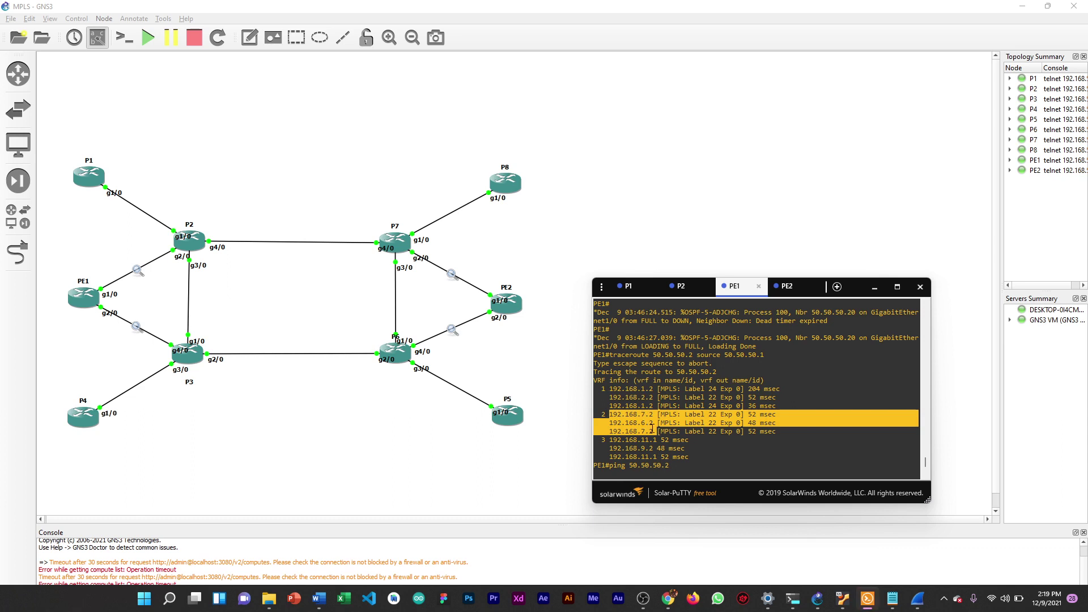
{"action": "left_click", "coordinate": [643, 429]}
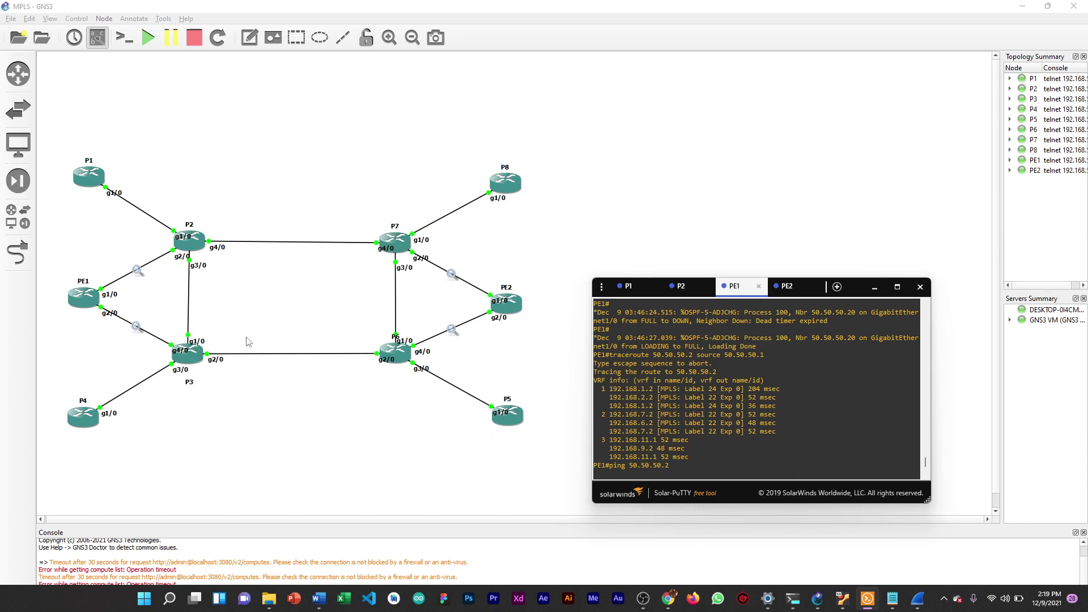
{"action": "left_click", "coordinate": [407, 360]}
{"action": "key", "text": "alt+Tab"}
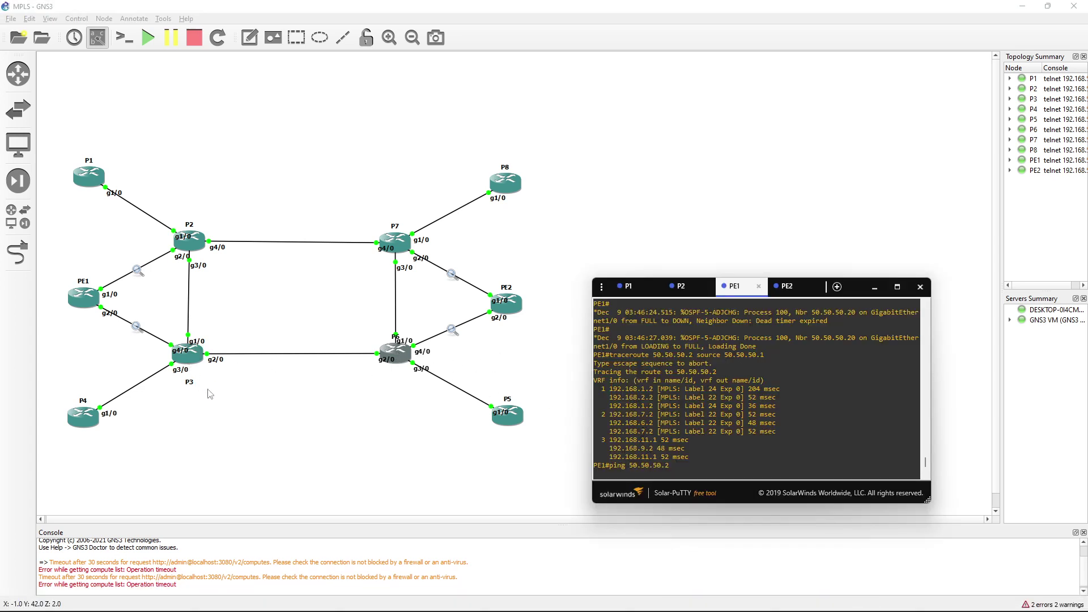
{"action": "scroll", "coordinate": [721, 406], "scroll_direction": "down", "scroll_amount": 3}
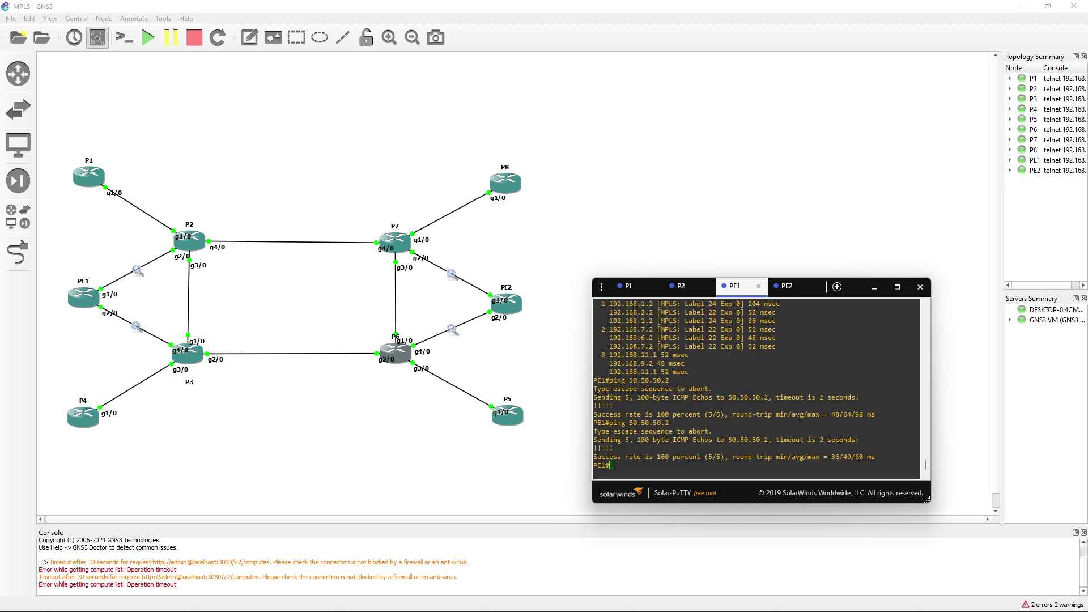
{"action": "scroll", "coordinate": [717, 405], "scroll_direction": "up", "scroll_amount": 3}
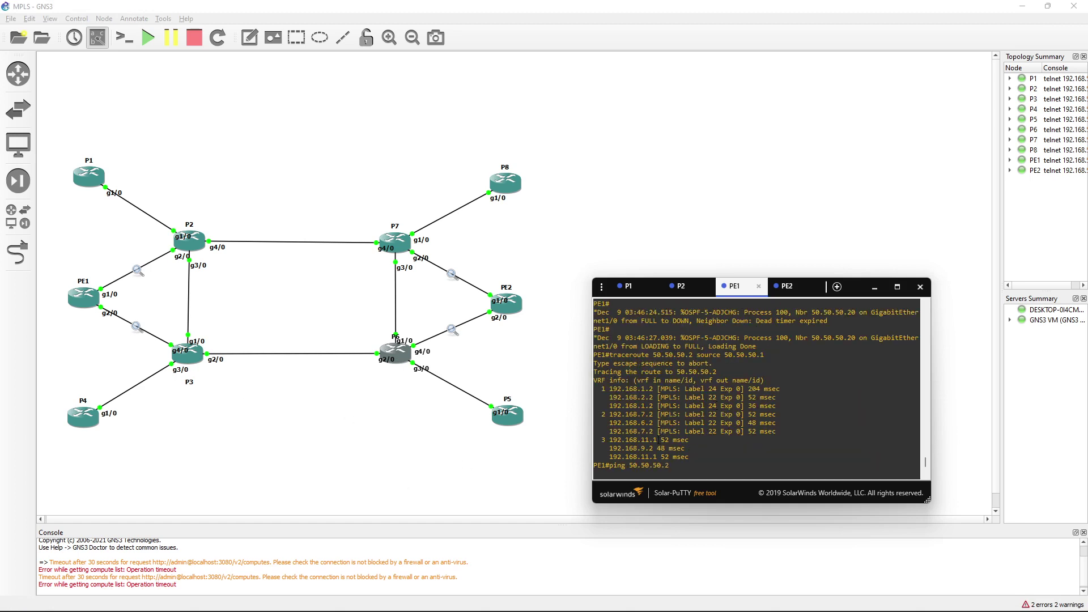
Highlight the third-hop lines of PE1's traceroute and examine their addresses
{"action": "left_click_drag", "start_coordinate": [606, 439], "coordinate": [689, 456]}
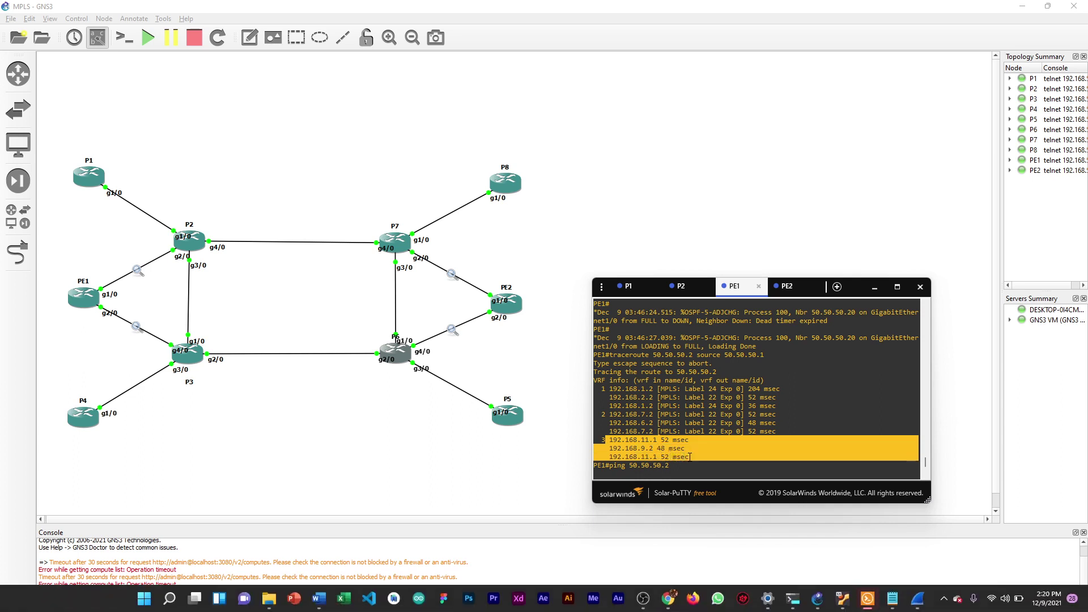
{"action": "left_click", "coordinate": [689, 457]}
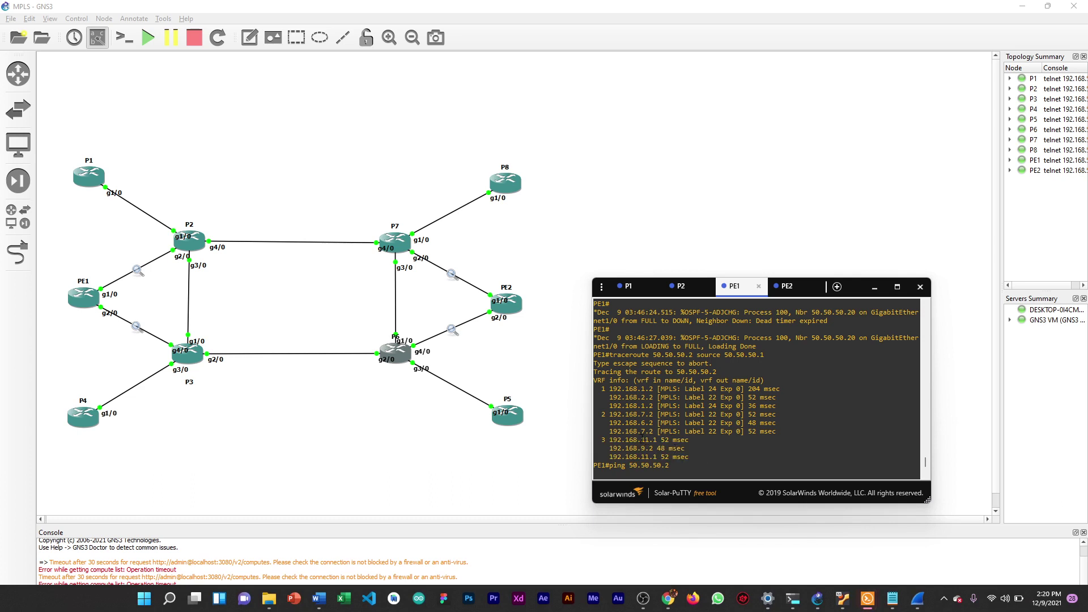
{"action": "left_click", "coordinate": [643, 448]}
{"action": "double_click", "coordinate": [645, 456]}
{"action": "left_click", "coordinate": [662, 448]}
Highlight the second-hop and third-hop lines of the traceroute to 50.50.50.1 in router PE2's console
{"action": "left_click", "coordinate": [786, 286]}
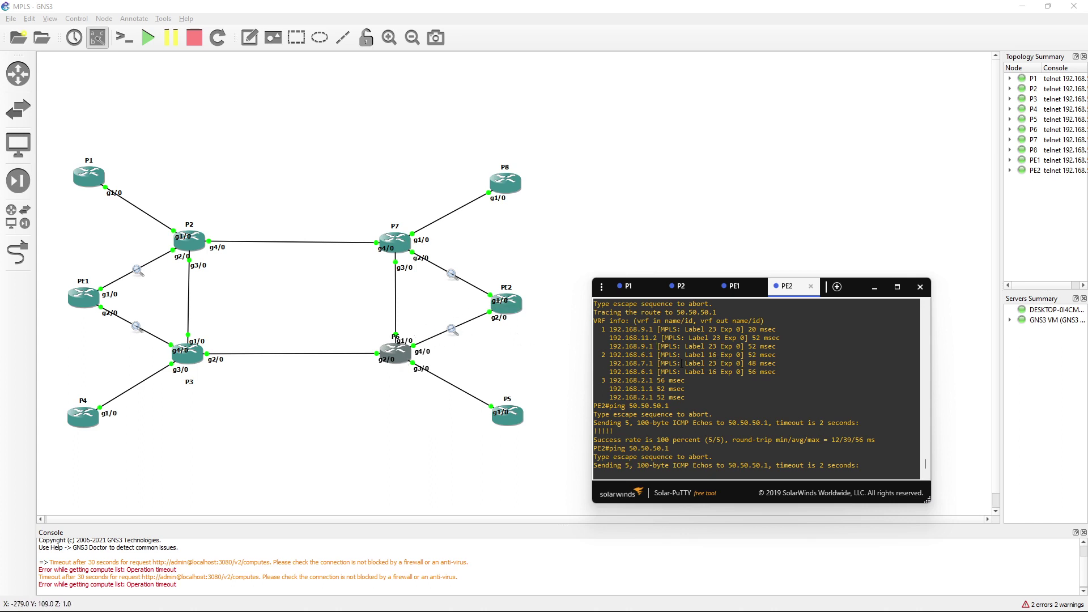
{"action": "left_click_drag", "start_coordinate": [637, 355], "coordinate": [652, 372]}
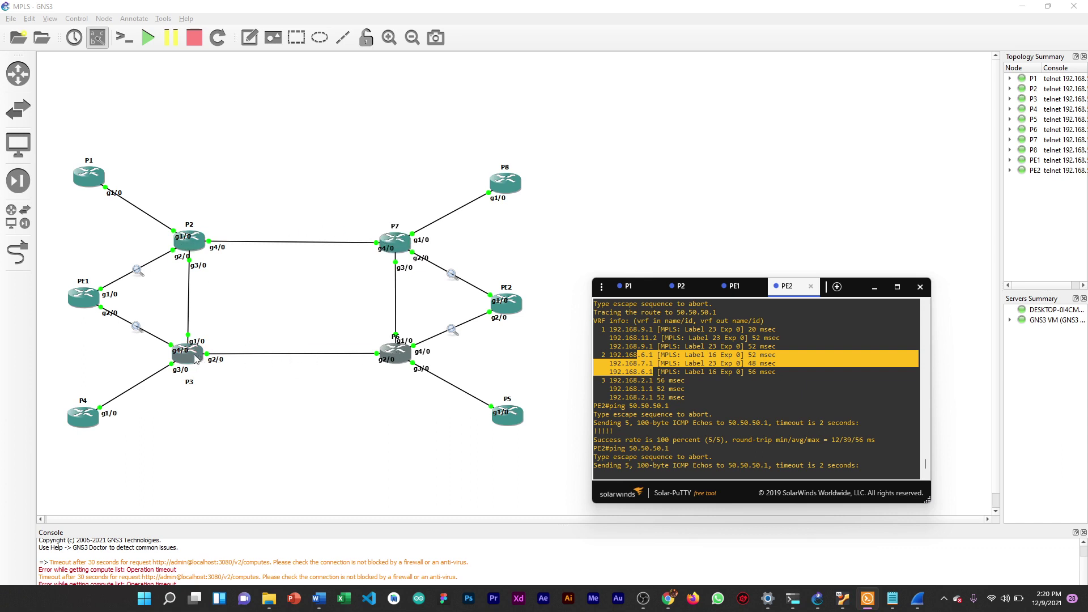
{"action": "left_click_drag", "start_coordinate": [637, 381], "coordinate": [653, 398]}
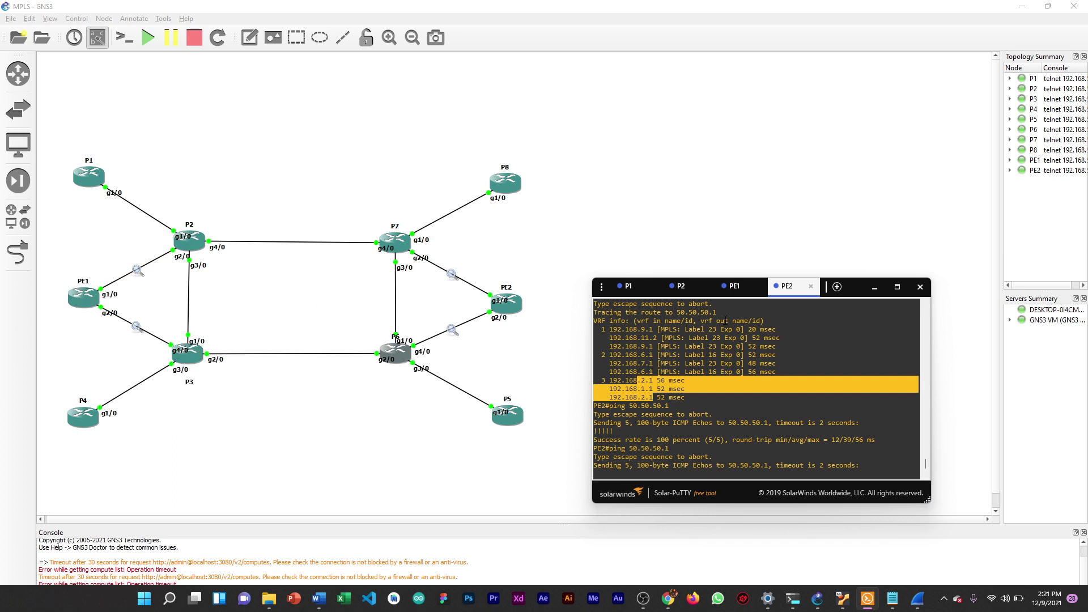
Review the ping to 50.50.50.2 in PE1's console and the ping to 50.50.50.1 in PE2's console
{"action": "left_click", "coordinate": [735, 286]}
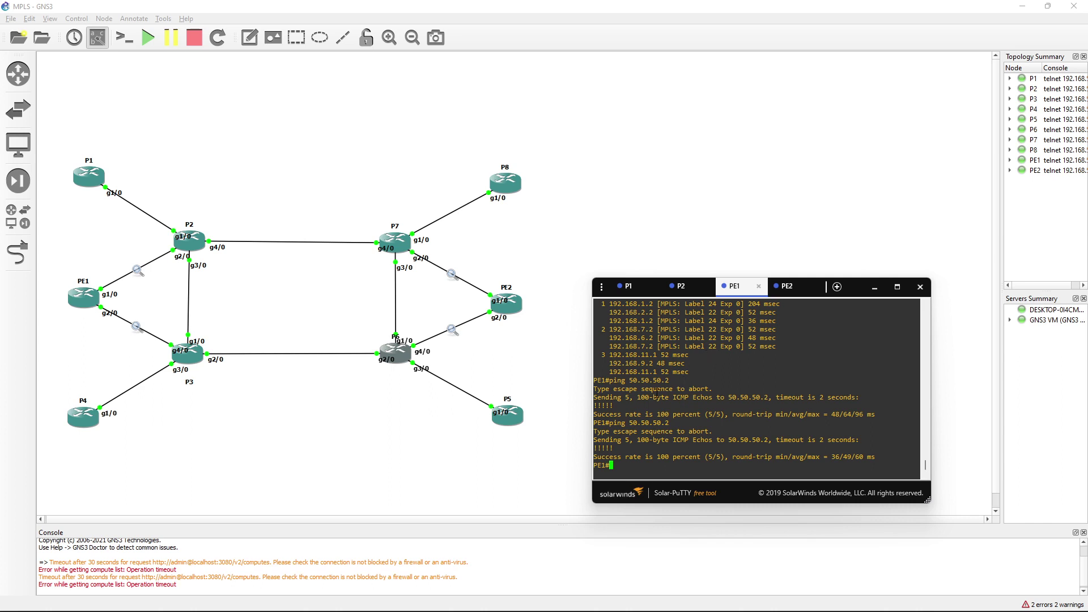
{"action": "left_click_drag", "start_coordinate": [605, 381], "coordinate": [668, 380]}
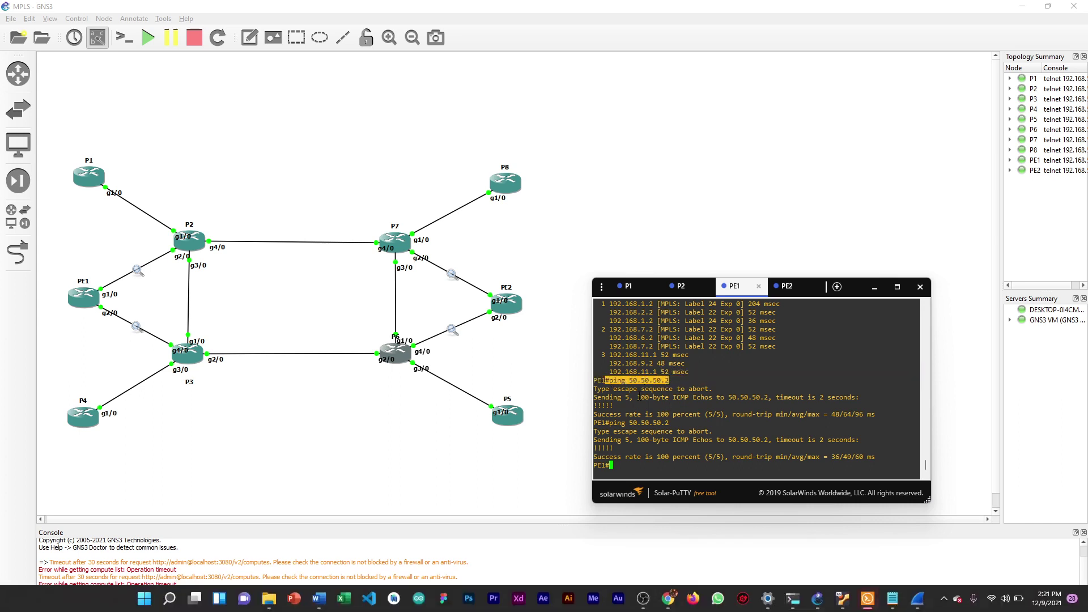
{"action": "left_click", "coordinate": [785, 286]}
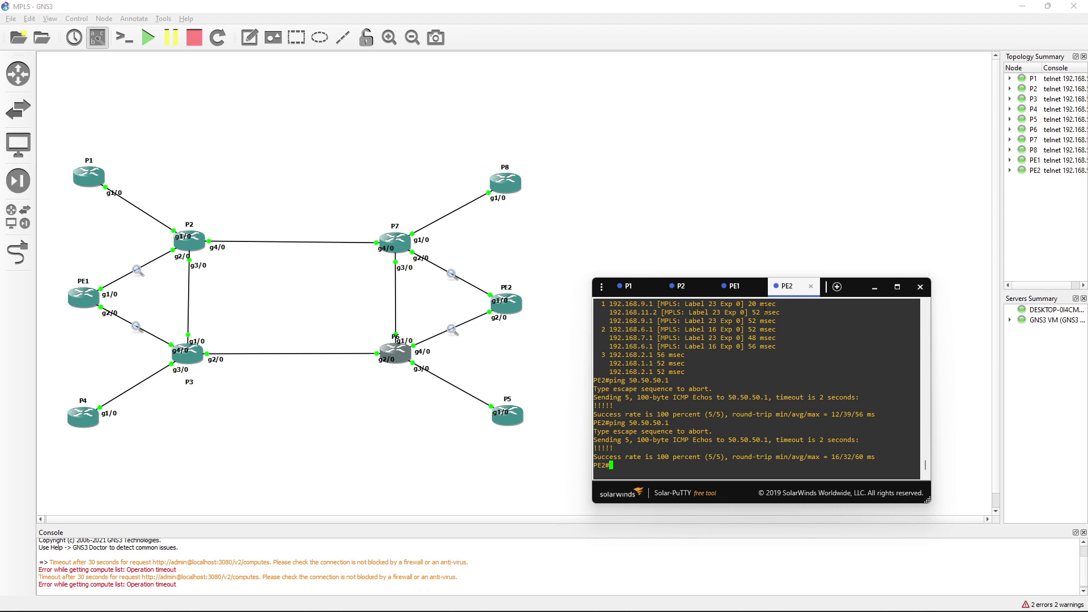
Switch to the Wireshark capture of P2 GigabitEthernet2/0 to PE1 GigabitEthernet1/0 and place its restored window over the GNS3 topology, leaving PE1 and P2 visible
{"action": "key", "text": "alt+Tab"}
{"action": "key", "text": "alt+Tab"}
{"action": "key", "text": "alt+Tab"}
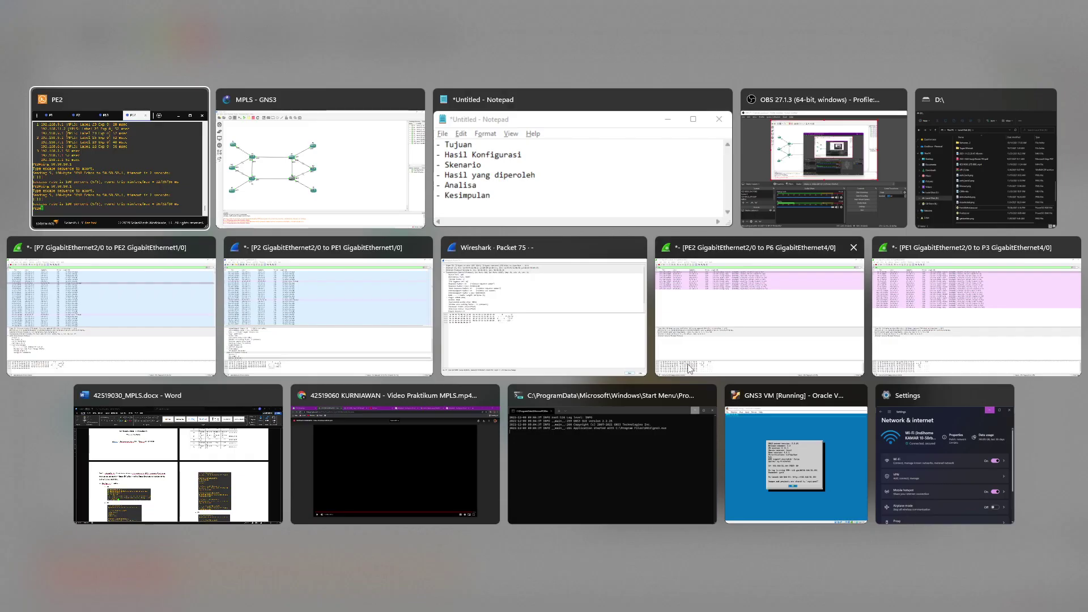
{"action": "key", "text": "alt+Tab"}
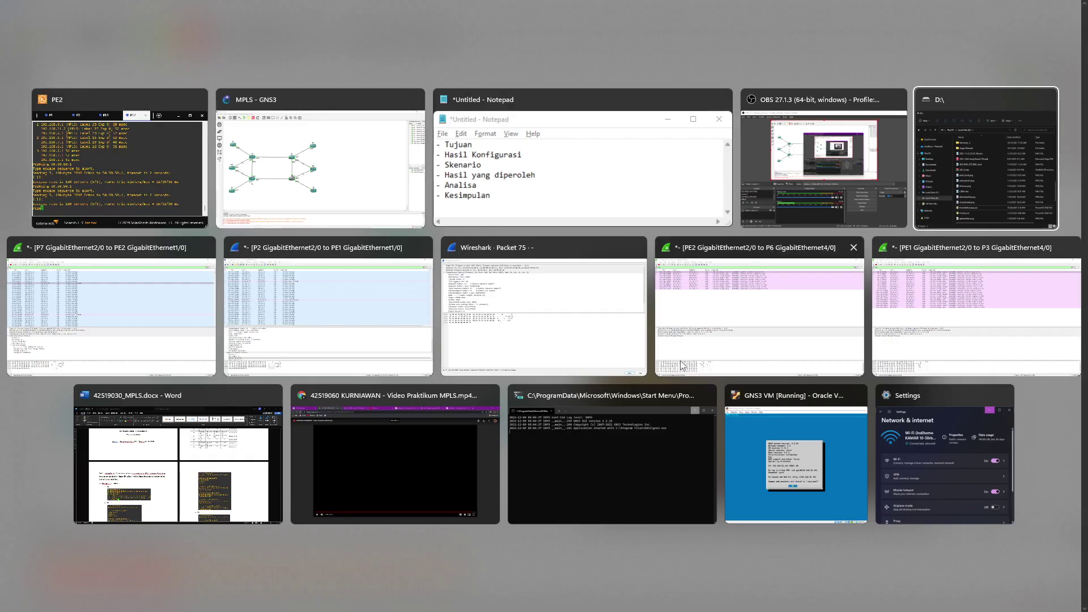
{"action": "key", "text": "alt+Tab"}
{"action": "key", "text": "alt+Tab"}
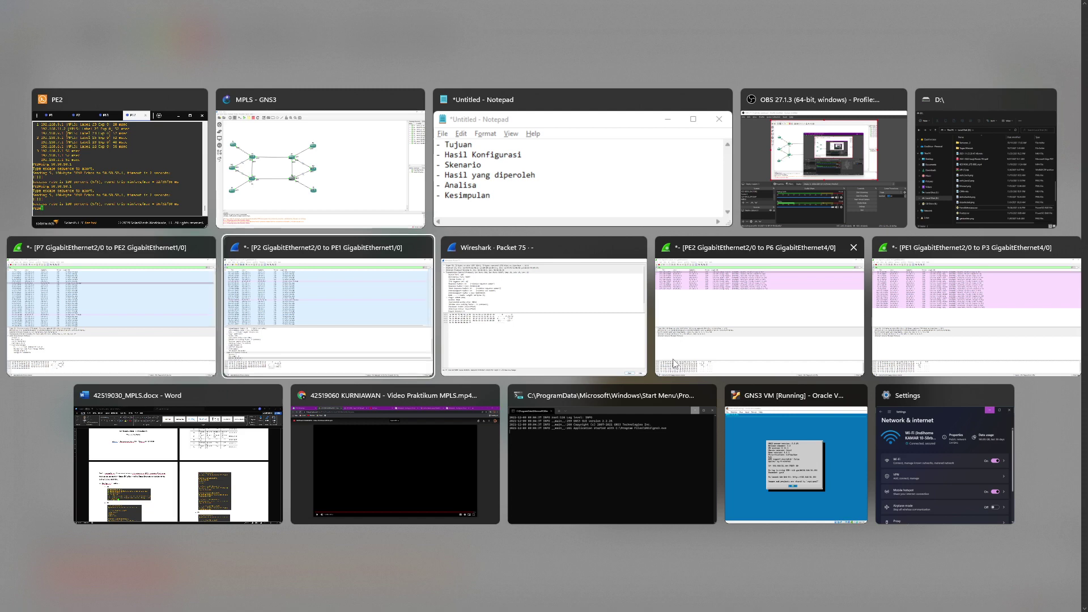
{"action": "left_click", "coordinate": [371, 312]}
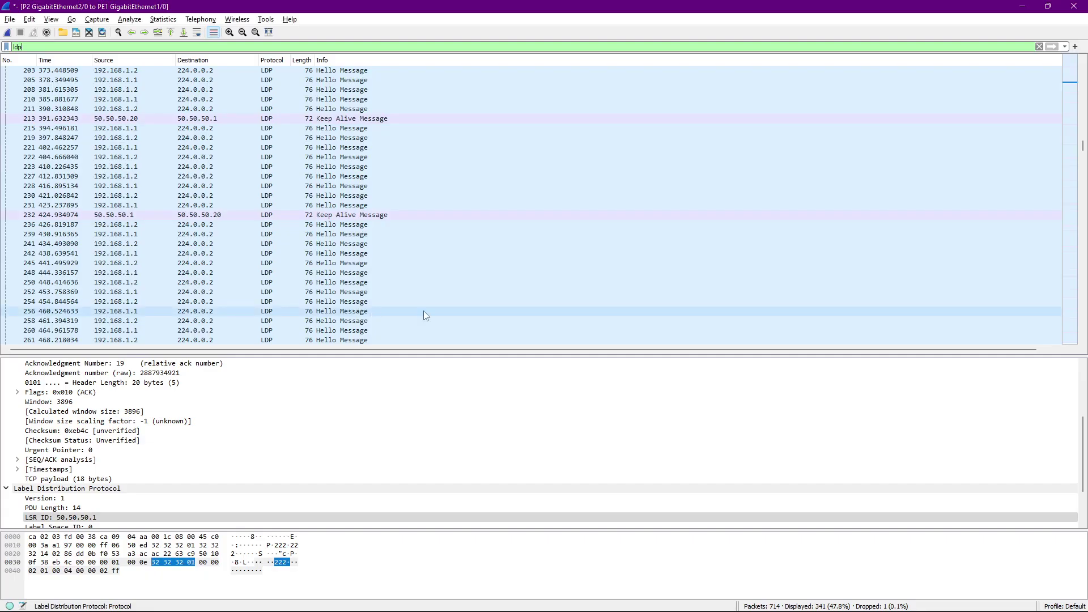
{"action": "left_click", "coordinate": [1048, 6]}
{"action": "left_click_drag", "start_coordinate": [684, 96], "coordinate": [840, 91]}
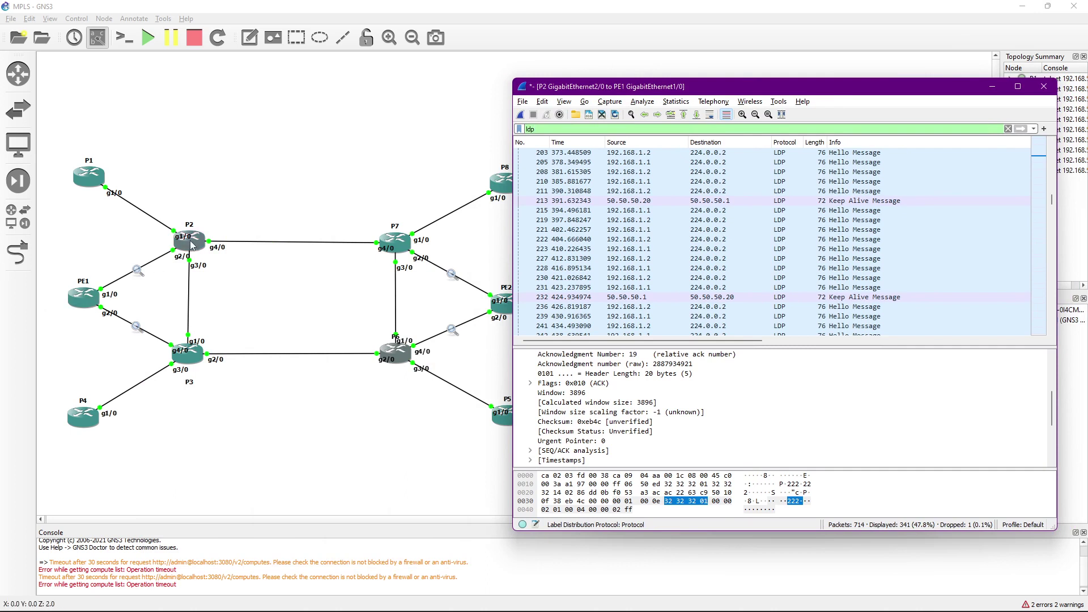
{"action": "left_click_drag", "start_coordinate": [821, 92], "coordinate": [694, 110]}
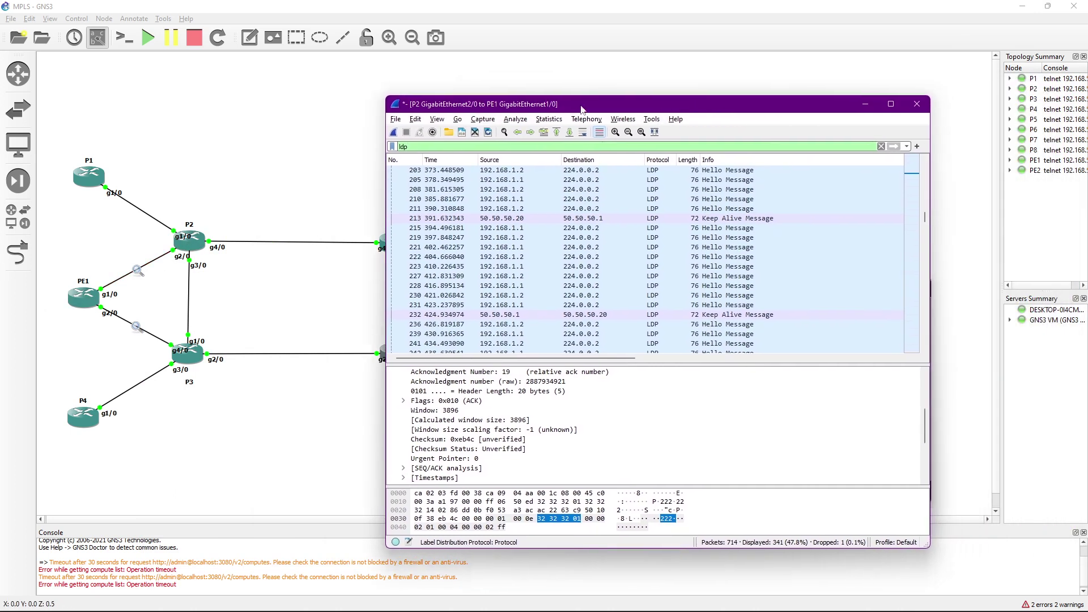
Clear the ldp display filter in the P2–PE1 capture and return to the first packet
{"action": "key", "text": "BackSpace"}
{"action": "key", "text": "BackSpace"}
{"action": "key", "text": "BackSpace"}
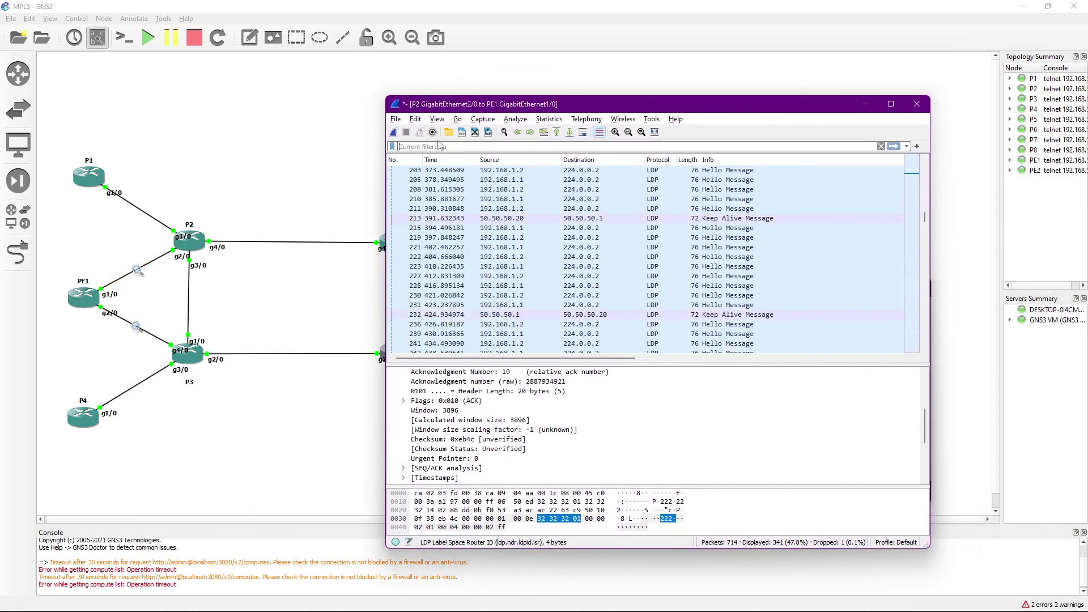
{"action": "left_click", "coordinate": [895, 146]}
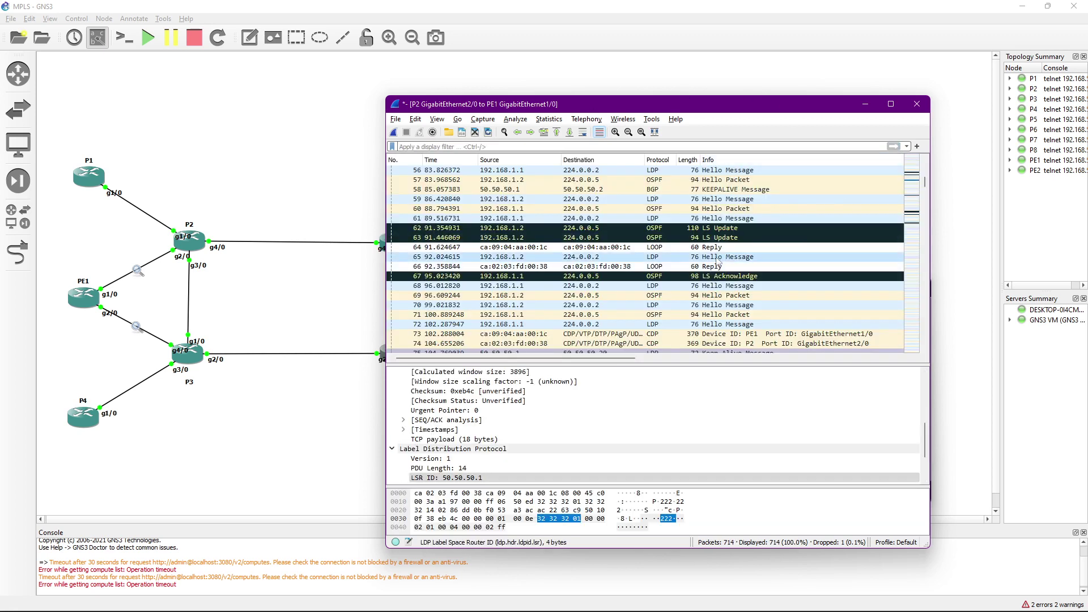
{"action": "scroll", "coordinate": [680, 225], "scroll_direction": "up", "scroll_amount": 12}
{"action": "scroll", "coordinate": [677, 222], "scroll_direction": "up", "scroll_amount": 4}
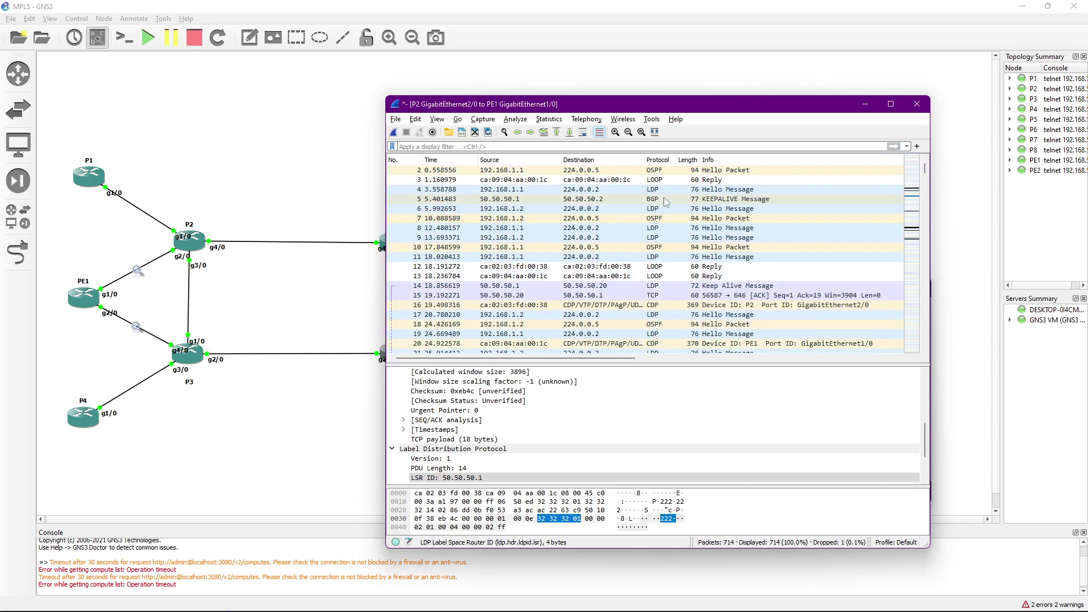
{"action": "scroll", "coordinate": [672, 215], "scroll_direction": "up", "scroll_amount": 1}
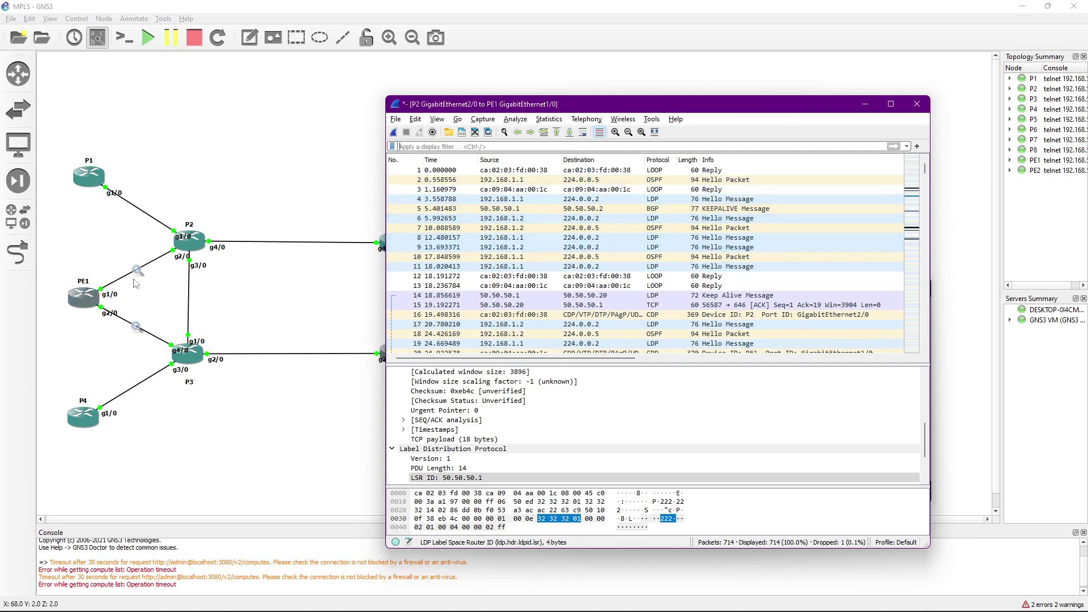
Inspect the details of the OSPF Hello packet, the LDP Hello message and the BGP KEEPALIVE message in the capture
{"action": "left_click", "coordinate": [662, 182]}
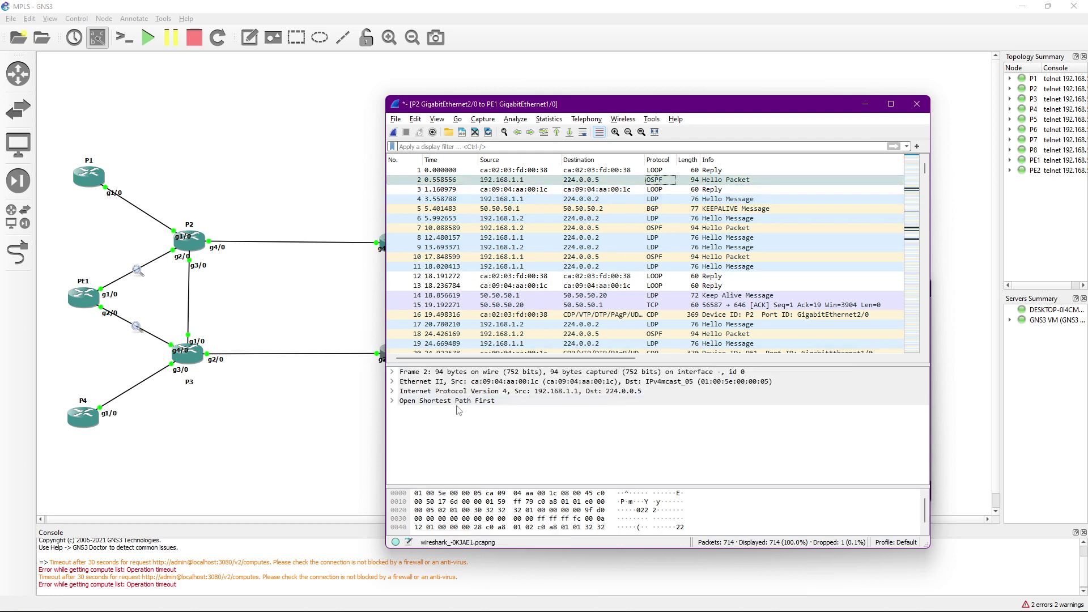
{"action": "left_click", "coordinate": [392, 401]}
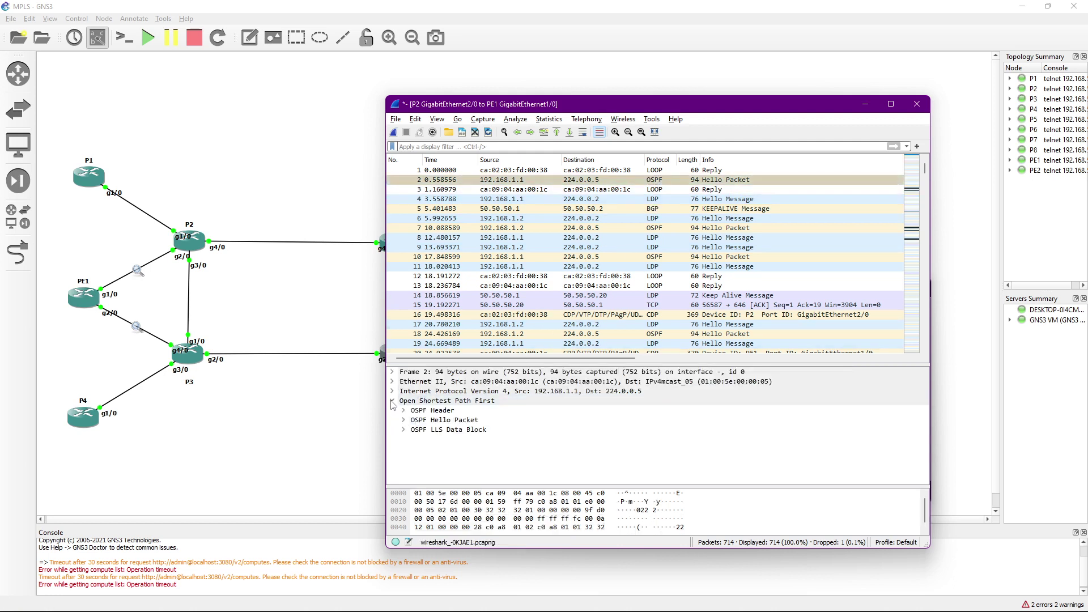
{"action": "left_click", "coordinate": [660, 199]}
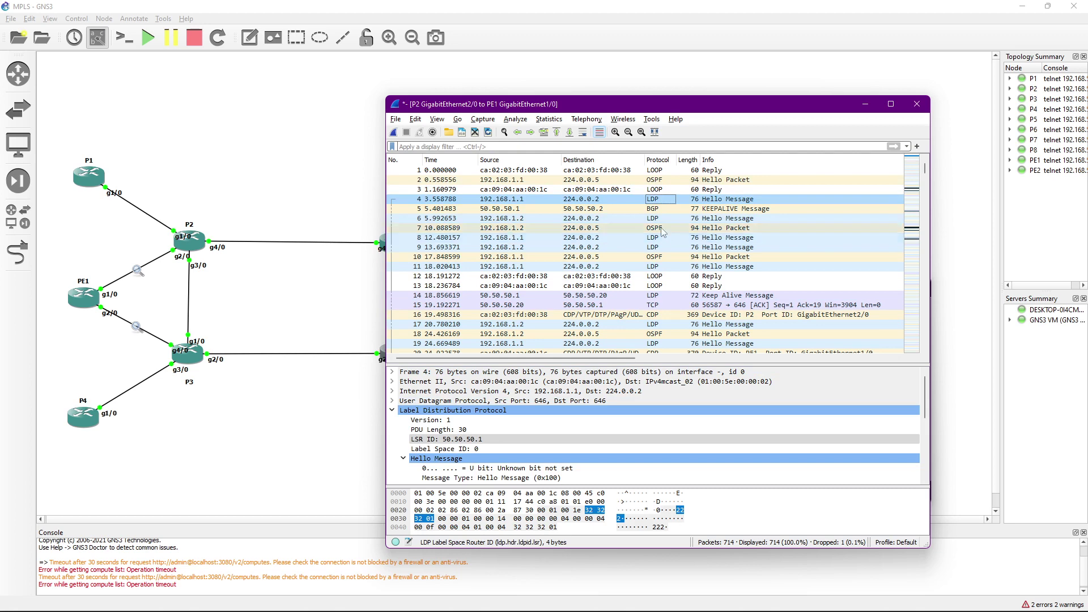
{"action": "left_click", "coordinate": [651, 209]}
{"action": "scroll", "coordinate": [553, 431], "scroll_direction": "down", "scroll_amount": 5}
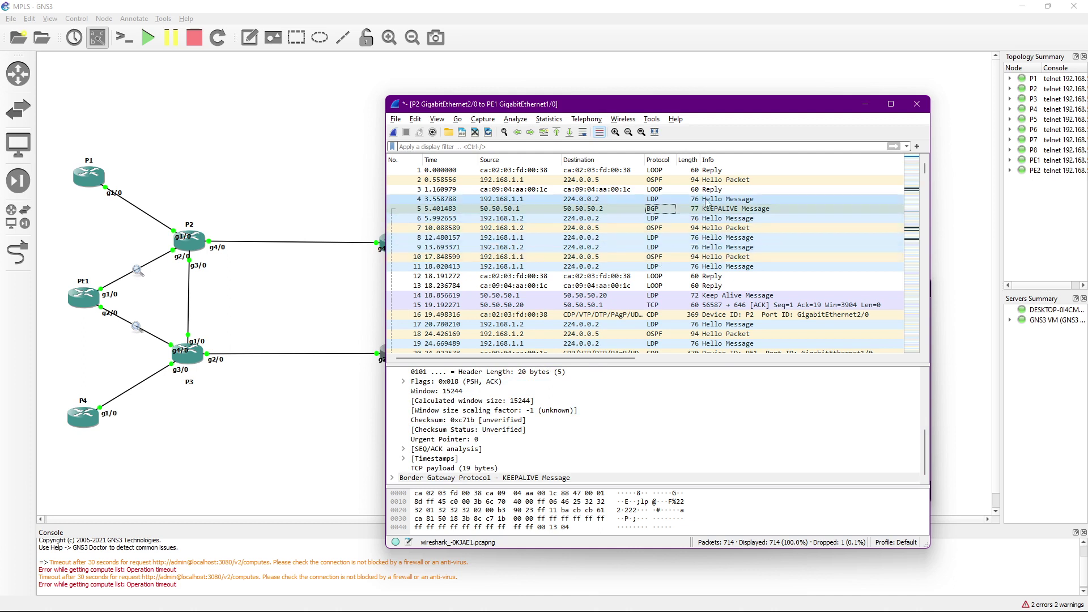
{"action": "scroll", "coordinate": [721, 214], "scroll_direction": "down", "scroll_amount": 1}
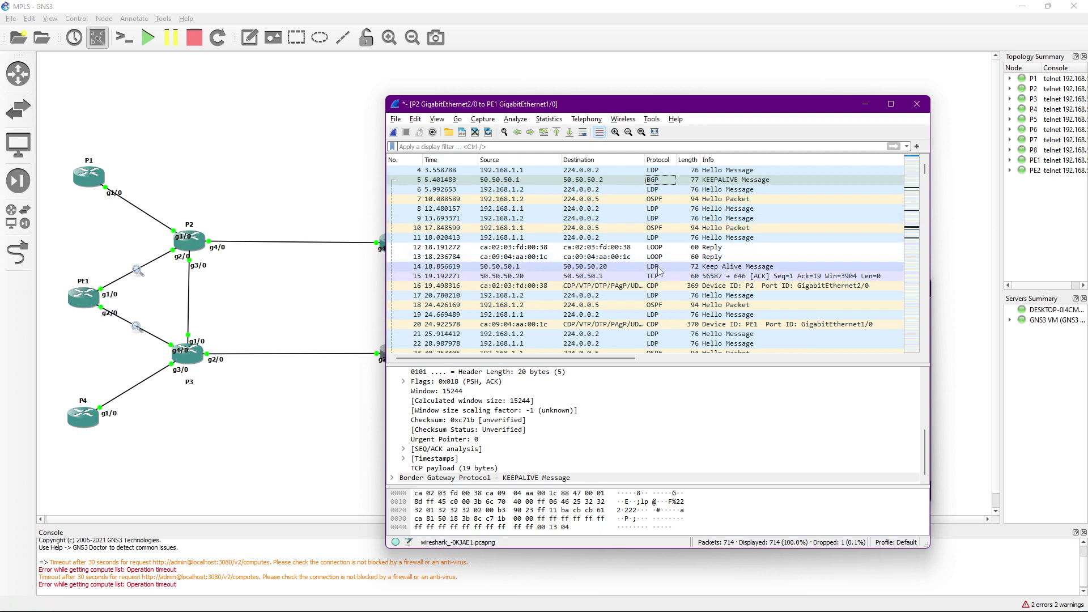
Examine TCP ACK packet 15 from 50.50.50.20 to 50.50.50.1 and open its details in a separate window
{"action": "left_click", "coordinate": [595, 277]}
{"action": "scroll", "coordinate": [527, 408], "scroll_direction": "up", "scroll_amount": 4}
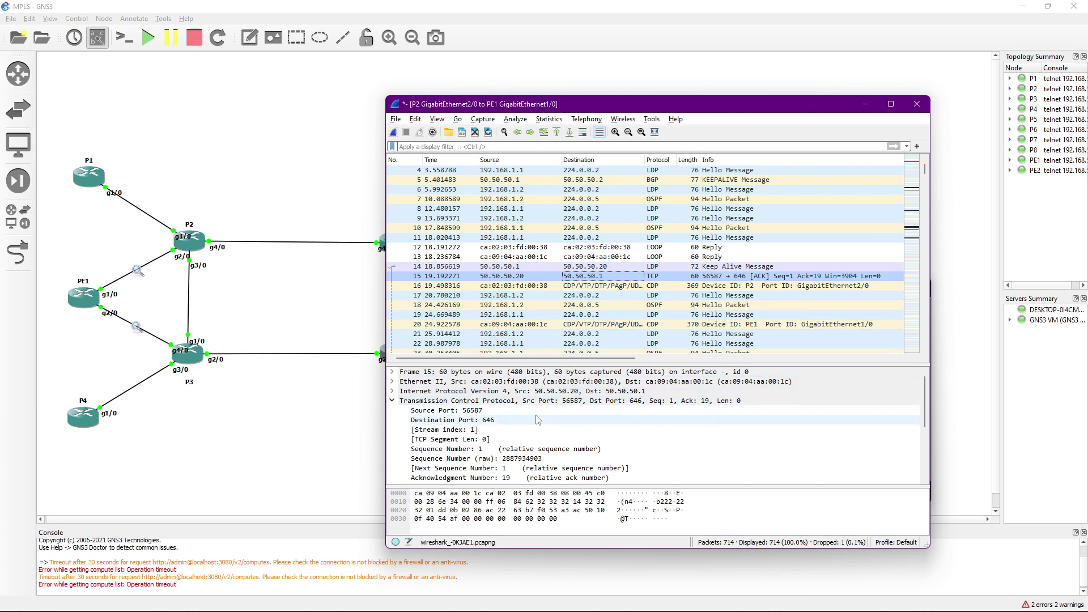
{"action": "left_click", "coordinate": [702, 278]}
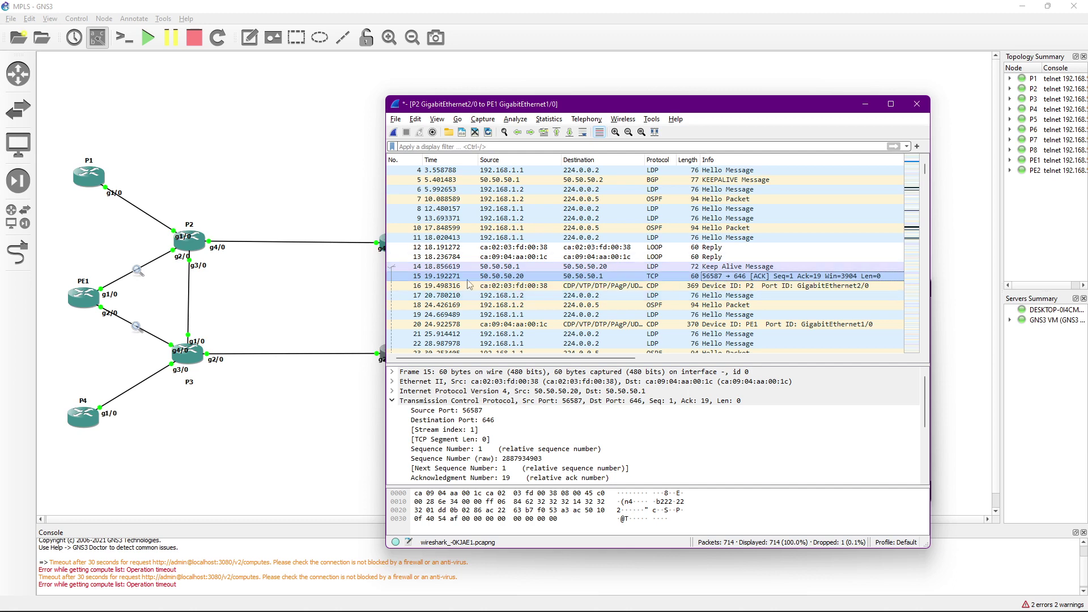
{"action": "left_click", "coordinate": [487, 277]}
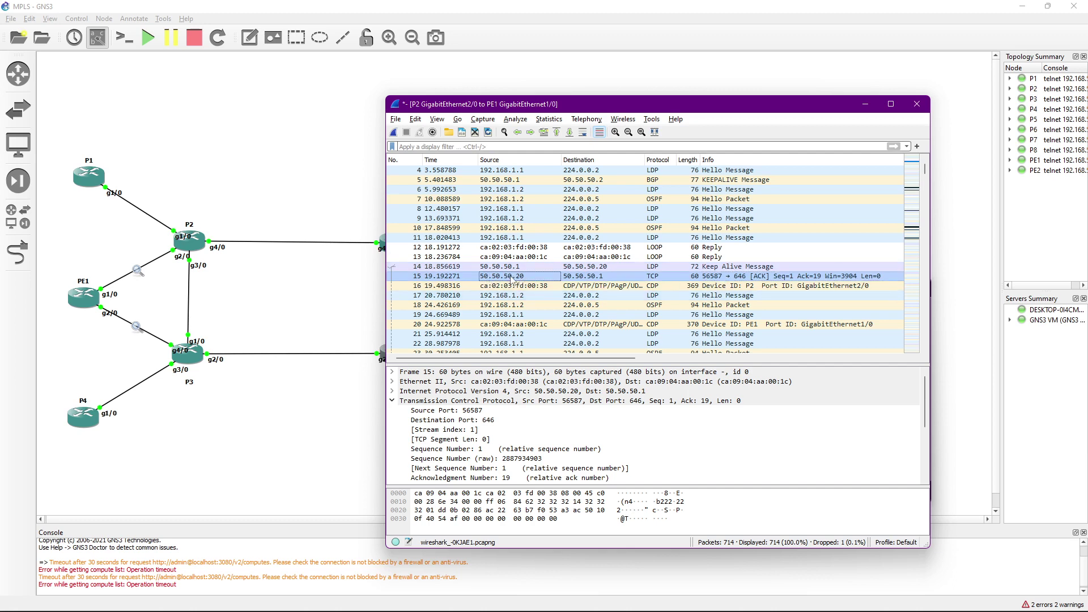
{"action": "left_click", "coordinate": [589, 280]}
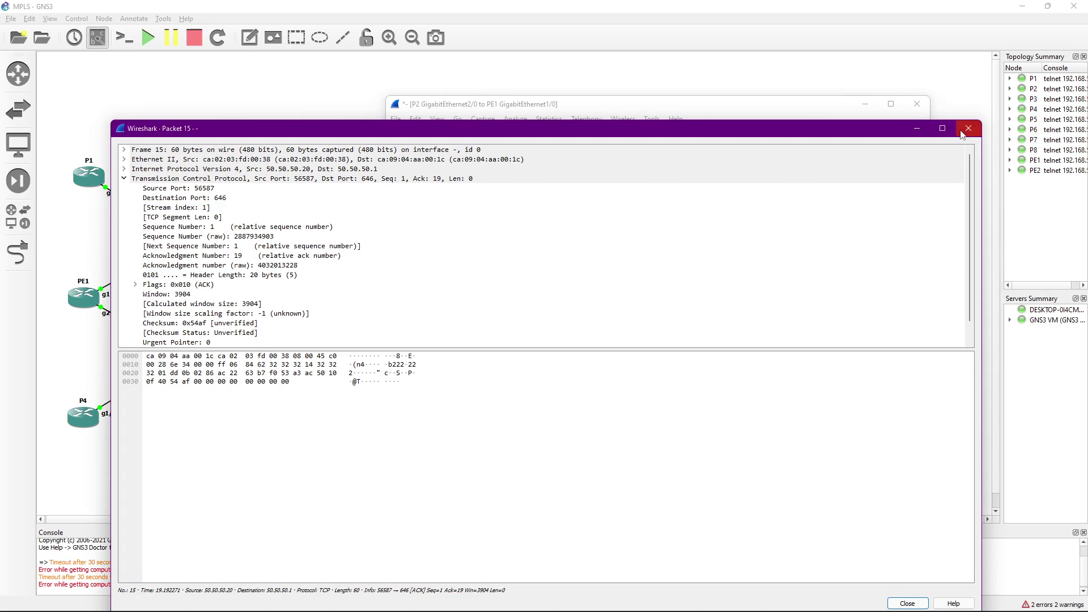
Close the packet 15 details and browse the P2–PE1 packet list down to the OSPF LS Update and LS Acknowledge packets
{"action": "left_click", "coordinate": [967, 135]}
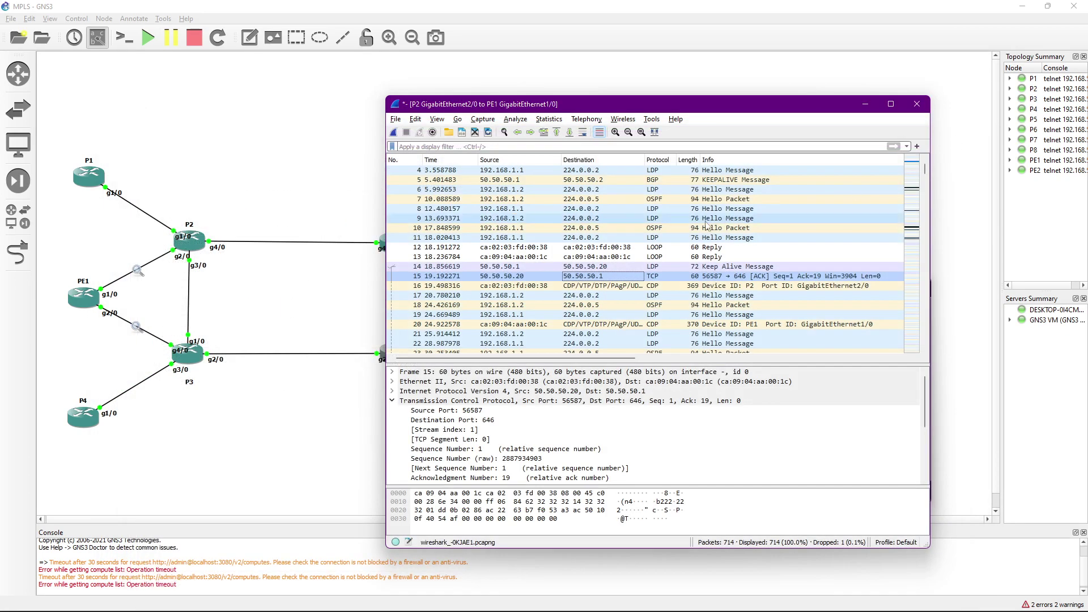
{"action": "left_click", "coordinate": [713, 277]}
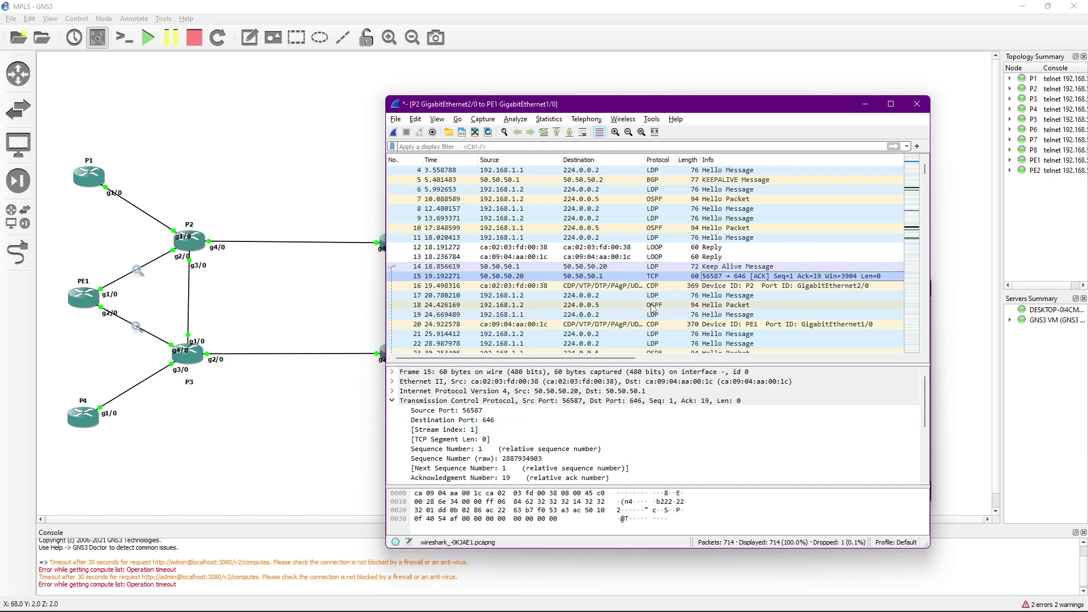
{"action": "scroll", "coordinate": [668, 327], "scroll_direction": "down", "scroll_amount": 10}
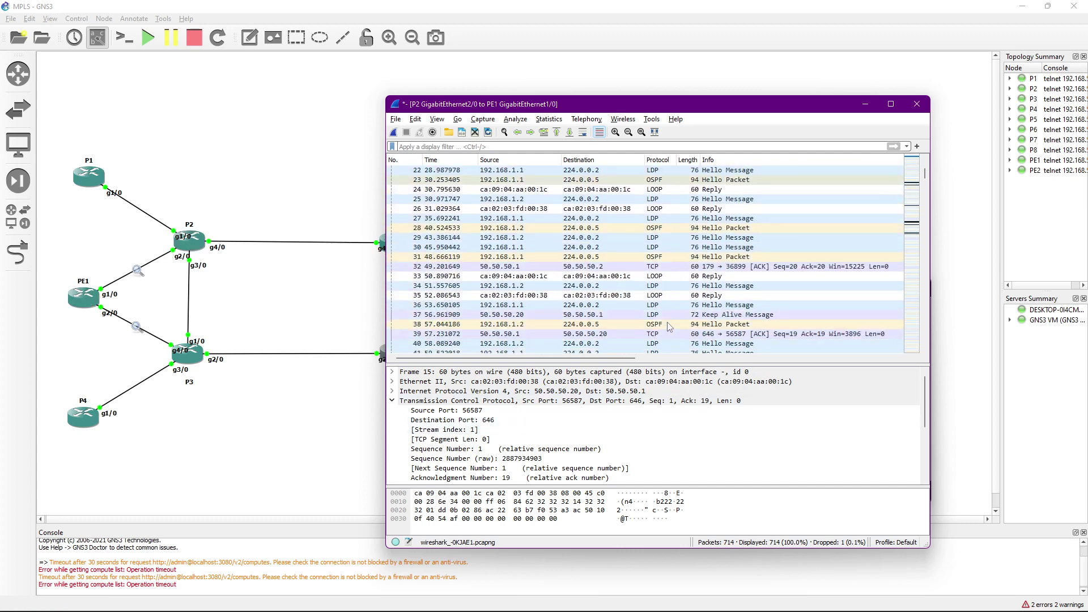
{"action": "scroll", "coordinate": [669, 327], "scroll_direction": "down", "scroll_amount": 6}
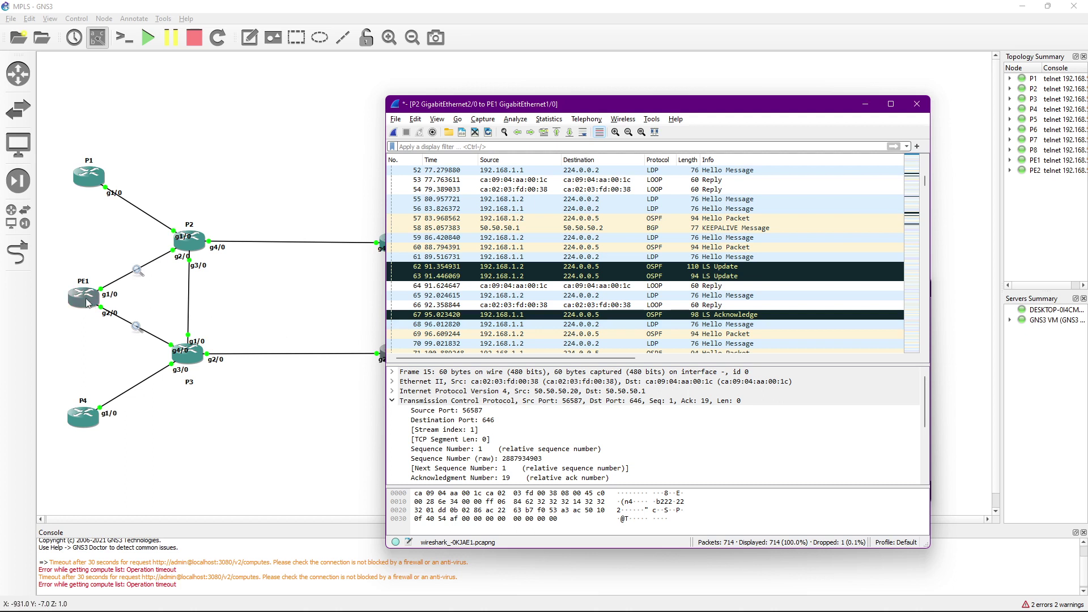
{"action": "scroll", "coordinate": [548, 304], "scroll_direction": "down", "scroll_amount": 1}
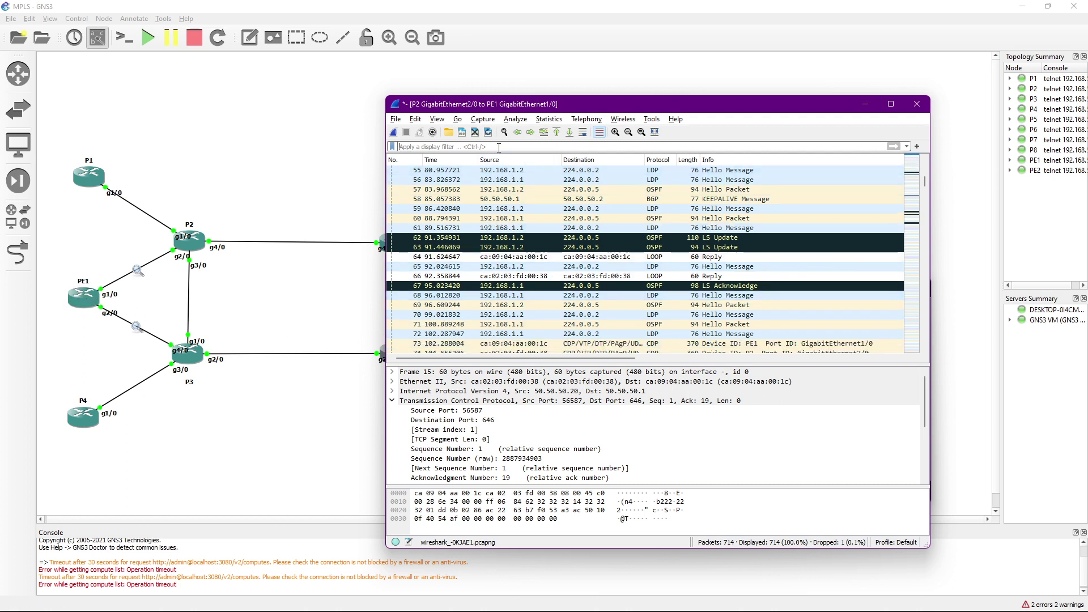
Filter the P2–PE1 capture for icmp and narrow its window to uncover the whole GNS3 topology
{"action": "type", "text": "icmp"}
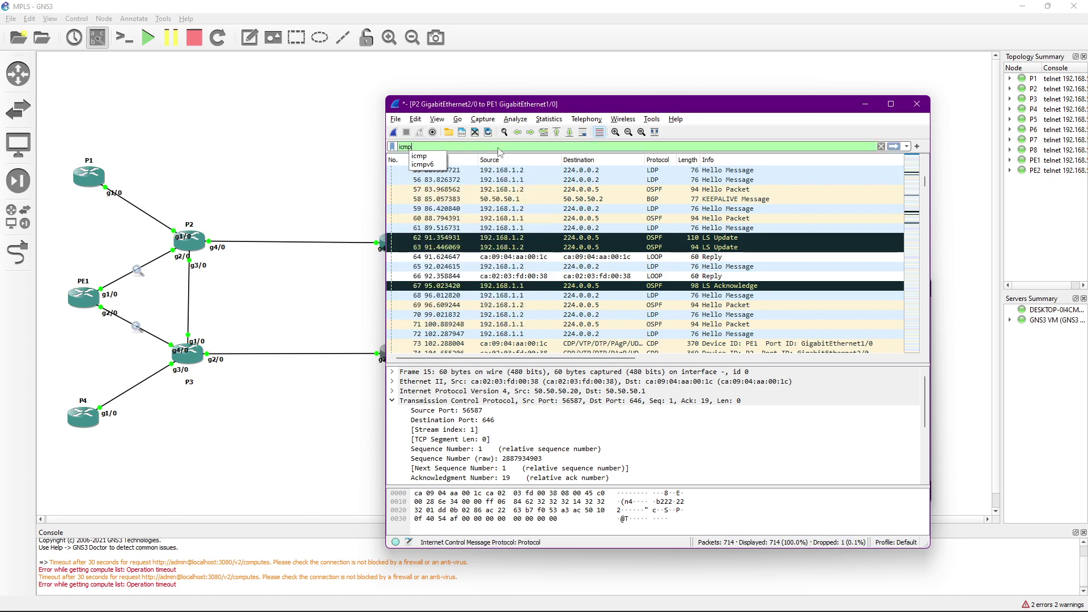
{"action": "key", "text": "Return"}
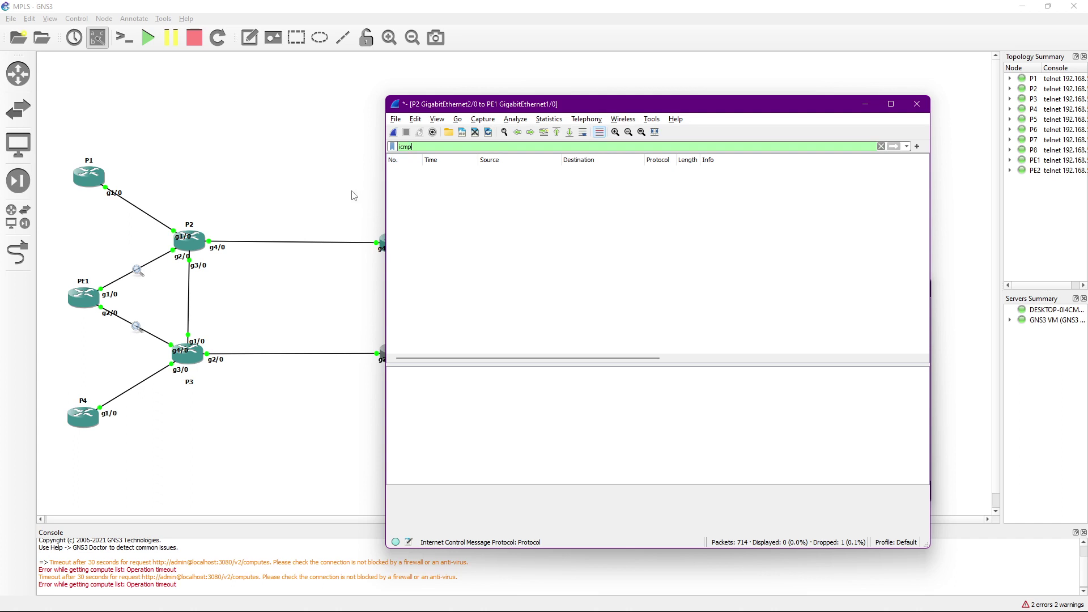
{"action": "left_click_drag", "start_coordinate": [385, 187], "coordinate": [546, 206]}
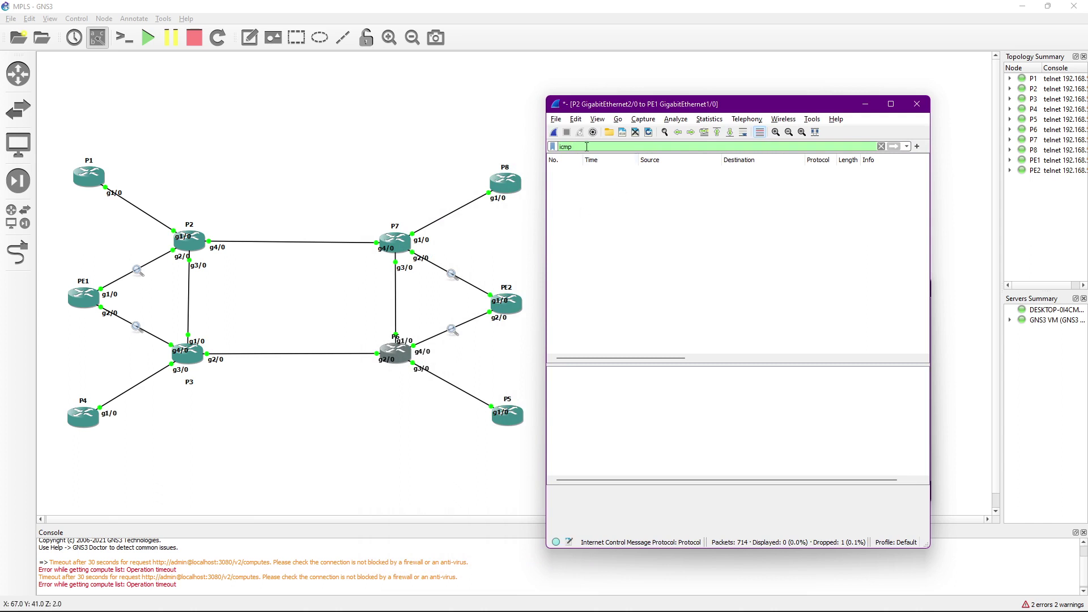
Clear the icmp display filter from the P2–PE1 capture and review its first packets
{"action": "key", "text": "BackSpace"}
{"action": "key", "text": "BackSpace"}
{"action": "key", "text": "BackSpace"}
{"action": "key", "text": "BackSpace"}
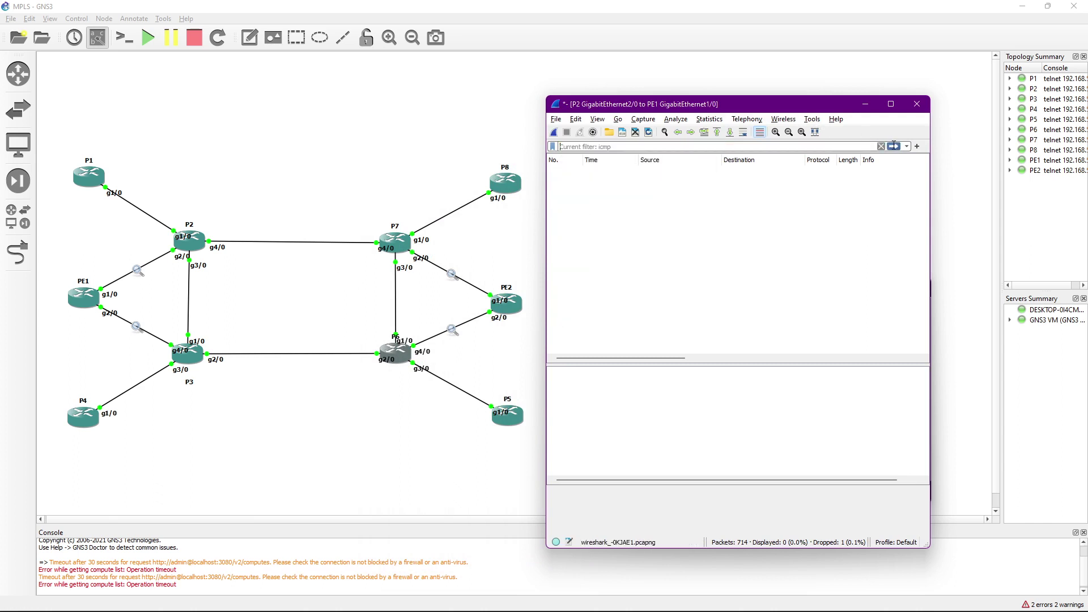
{"action": "left_click", "coordinate": [894, 146]}
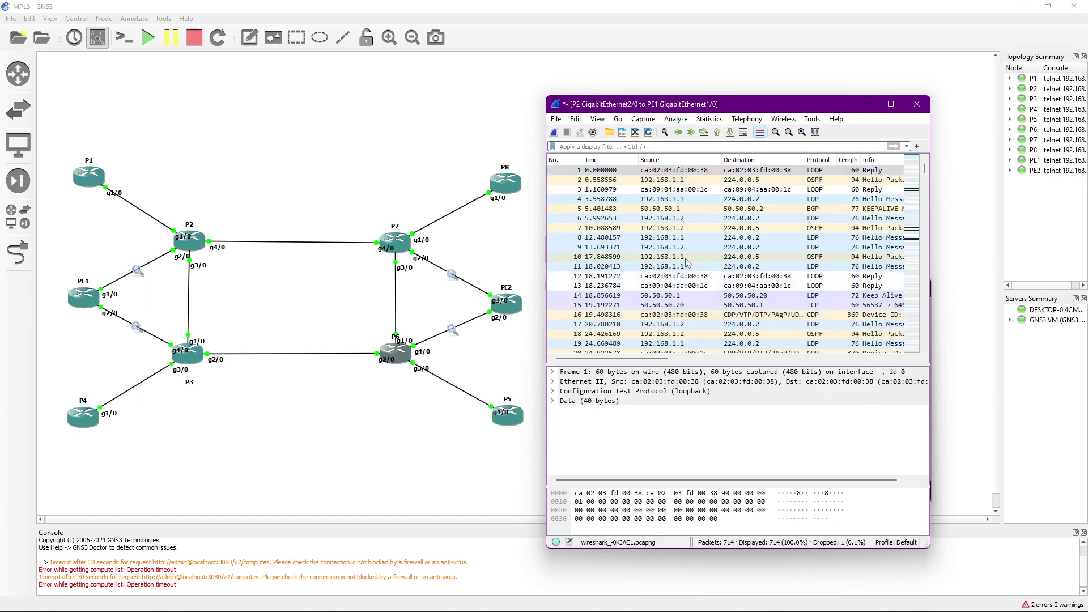
{"action": "scroll", "coordinate": [759, 232], "scroll_direction": "down", "scroll_amount": 1}
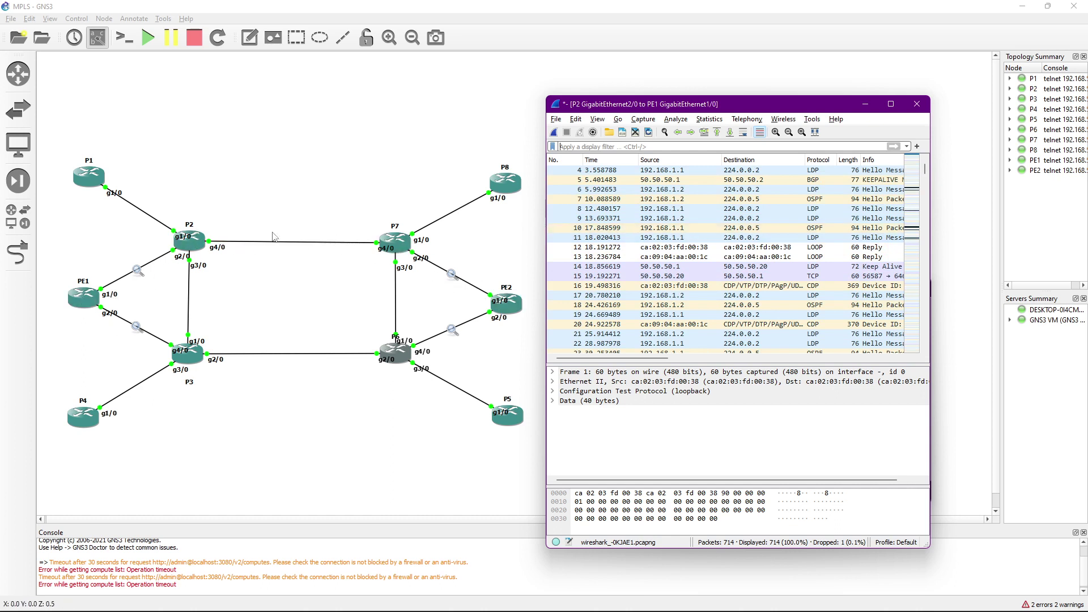
{"action": "scroll", "coordinate": [800, 223], "scroll_direction": "down", "scroll_amount": 1}
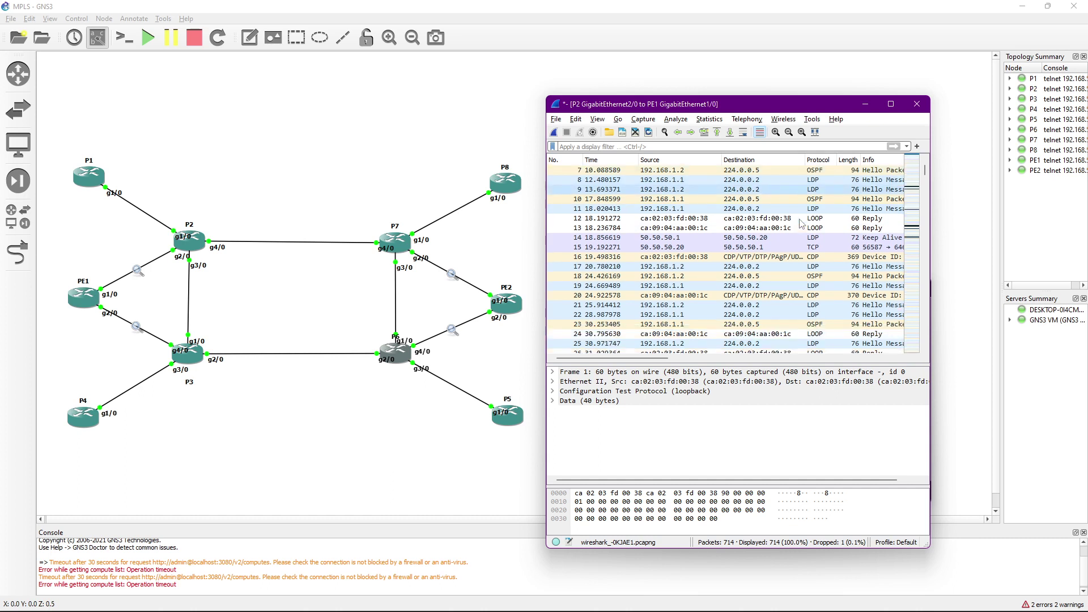
{"action": "scroll", "coordinate": [800, 223], "scroll_direction": "down", "scroll_amount": 1}
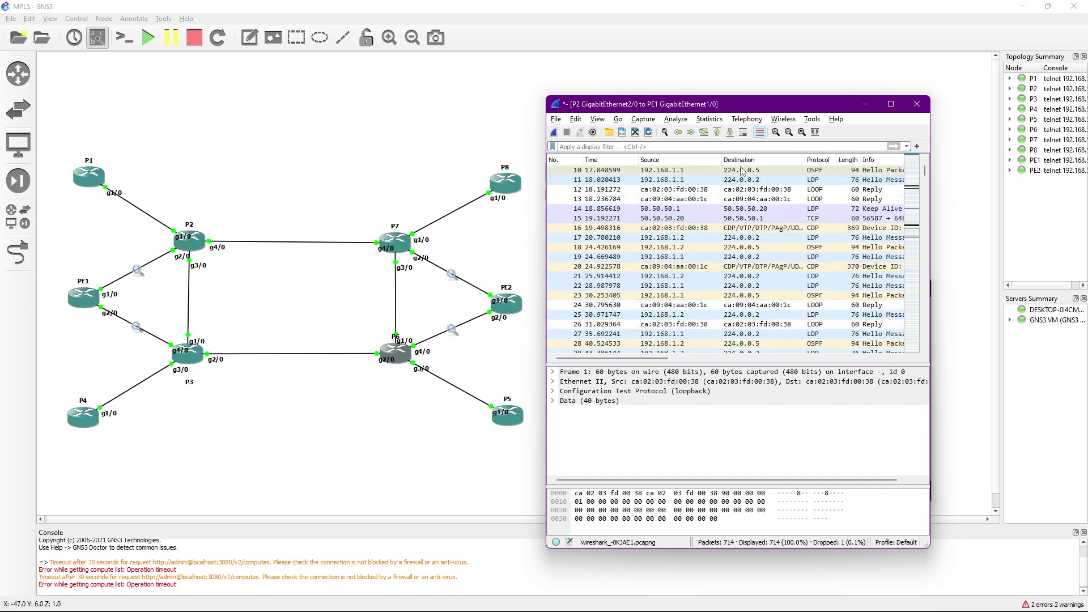
Switch to the capture of PE1 GigabitEthernet2/0 to P3 GigabitEthernet4/0 and place its restored, narrowed window beside the topology
{"action": "left_click_drag", "start_coordinate": [816, 111], "coordinate": [826, 117]}
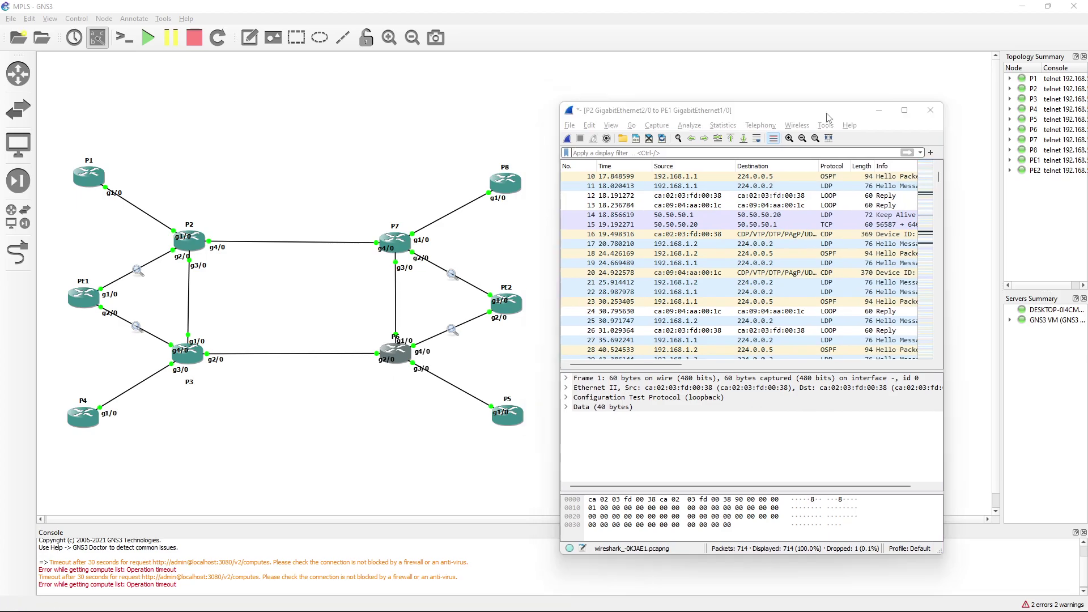
{"action": "key", "text": "alt+Tab"}
{"action": "key", "text": "alt+Tab"}
{"action": "key", "text": "alt+Tab"}
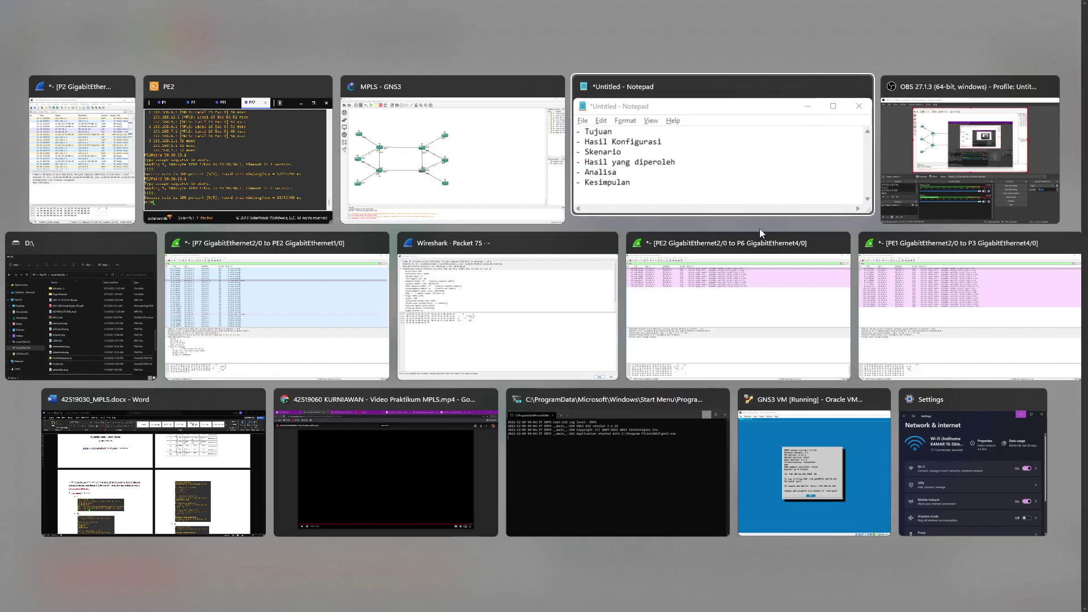
{"action": "key", "text": "alt+Tab"}
{"action": "key", "text": "alt+Tab"}
{"action": "key", "text": "alt+Tab"}
{"action": "key", "text": "alt+Tab"}
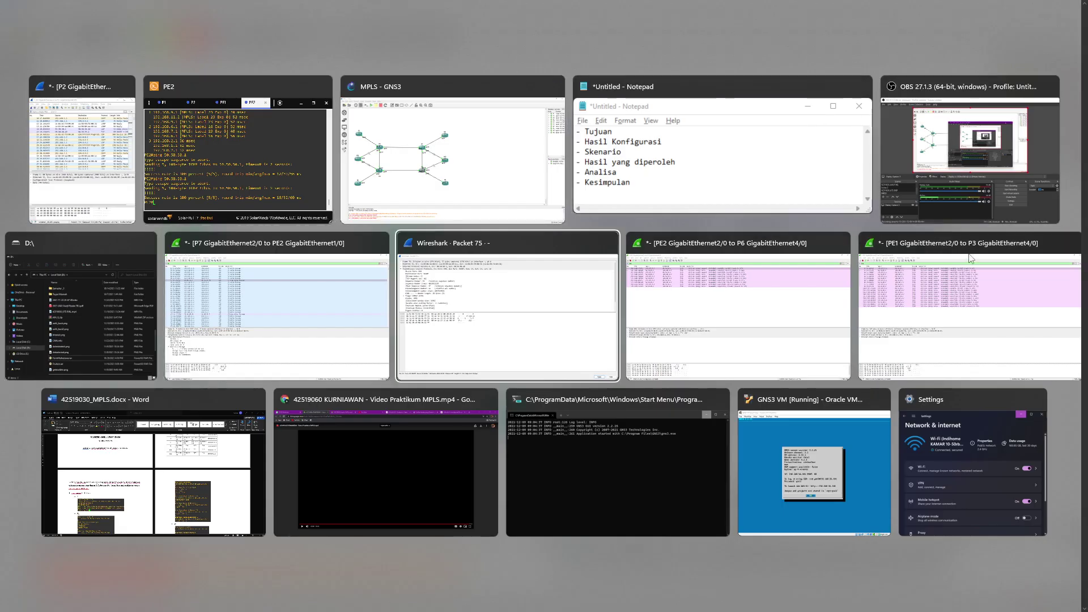
{"action": "key", "text": "alt+Tab"}
{"action": "key", "text": "alt+Tab"}
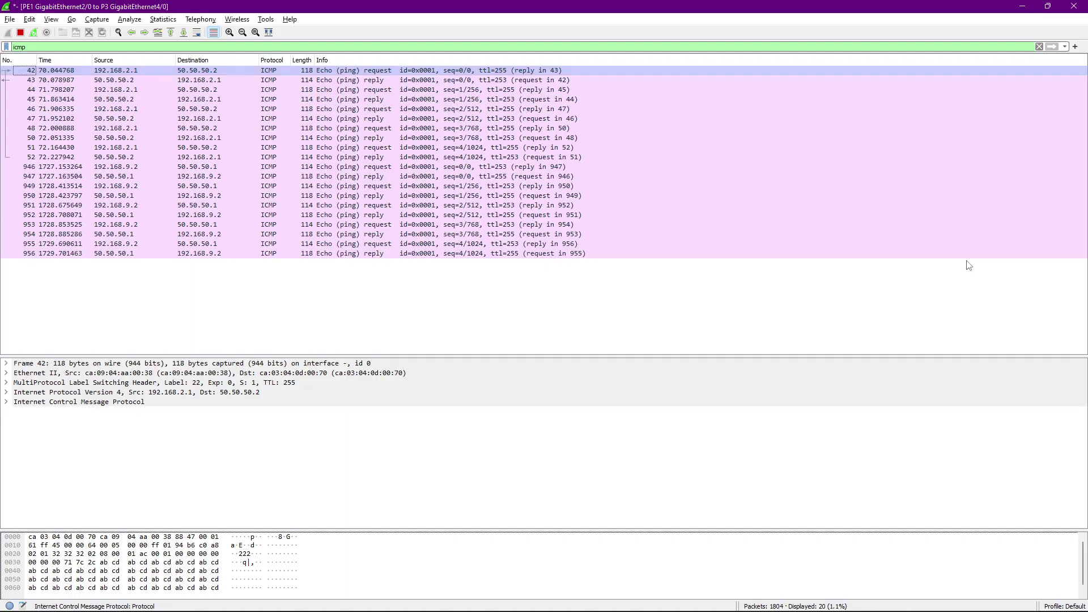
{"action": "left_click", "coordinate": [1047, 6]}
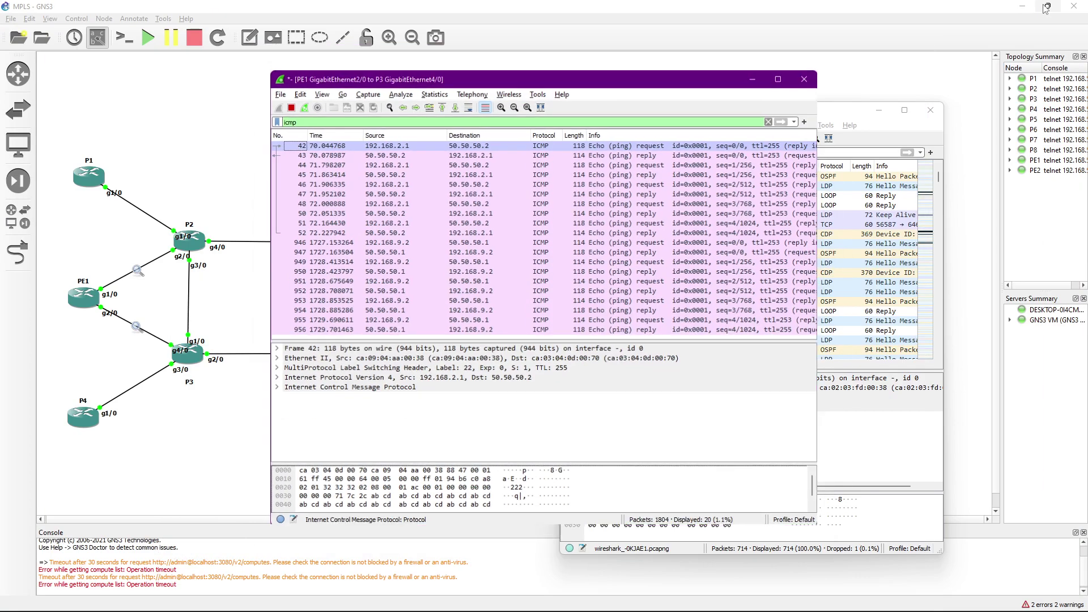
{"action": "left_click_drag", "start_coordinate": [813, 114], "coordinate": [633, 114]}
{"action": "left_click_drag", "start_coordinate": [527, 85], "coordinate": [817, 122]}
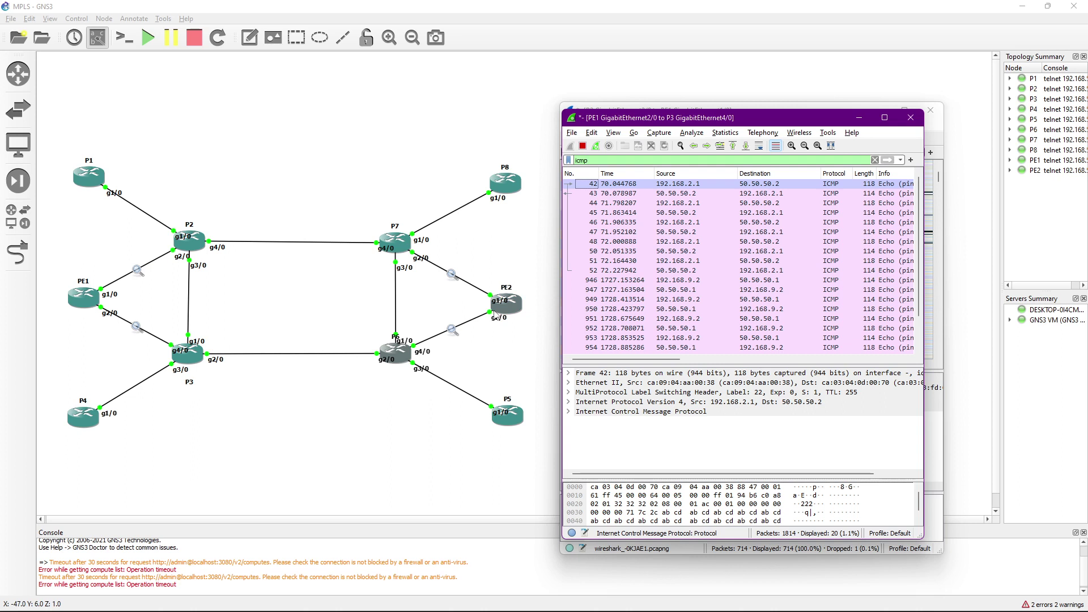
Review the source and destination addresses of the ICMP echo requests and replies in the PE1–P3 capture
{"action": "scroll", "coordinate": [691, 306], "scroll_direction": "down", "scroll_amount": 1}
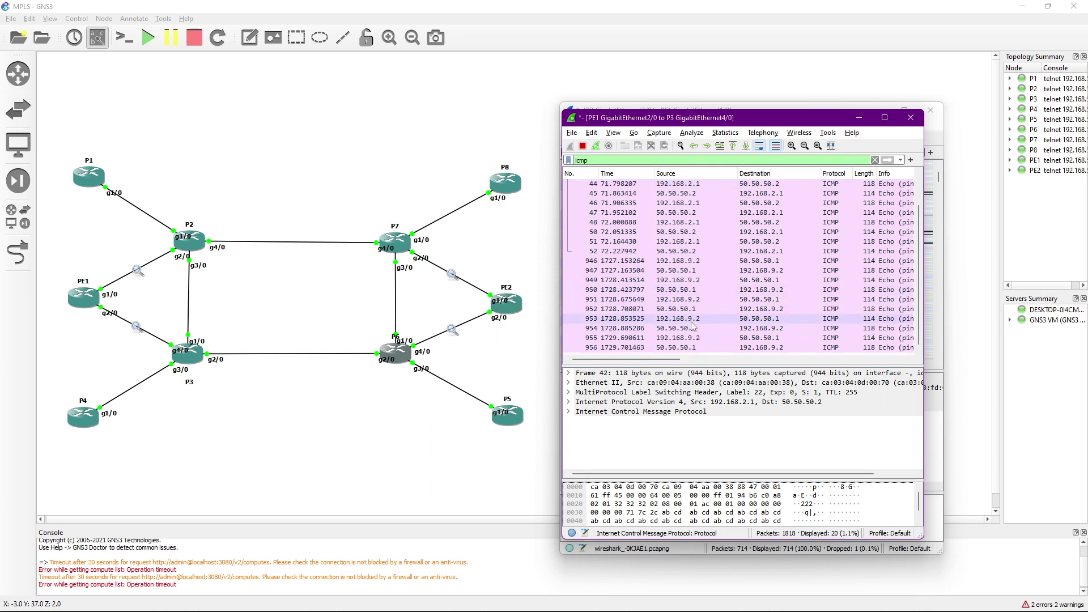
{"action": "scroll", "coordinate": [691, 325], "scroll_direction": "up", "scroll_amount": 1}
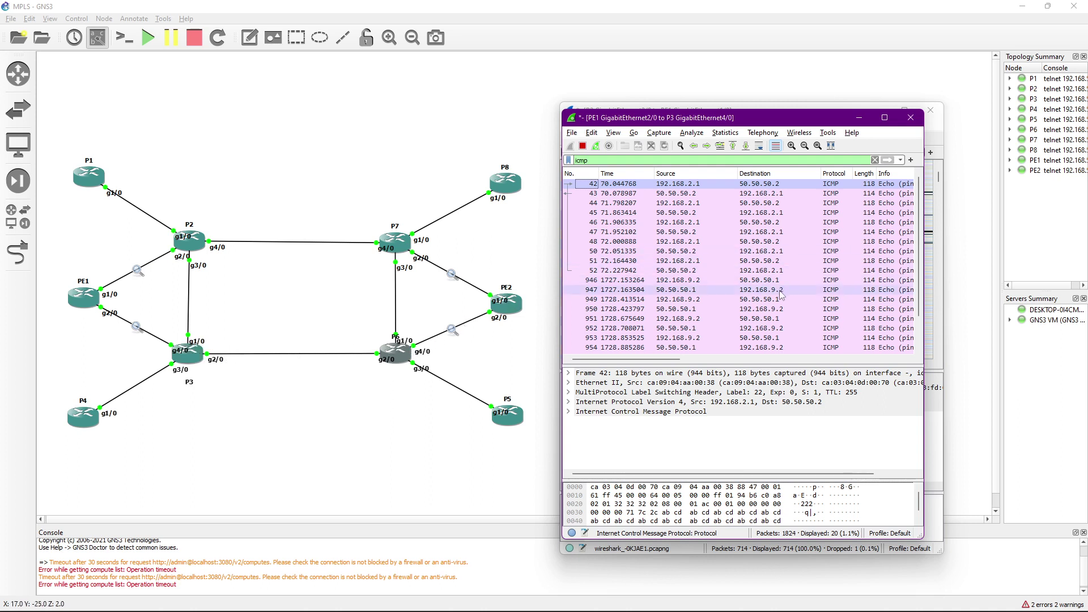
{"action": "scroll", "coordinate": [804, 252], "scroll_direction": "down", "scroll_amount": 1}
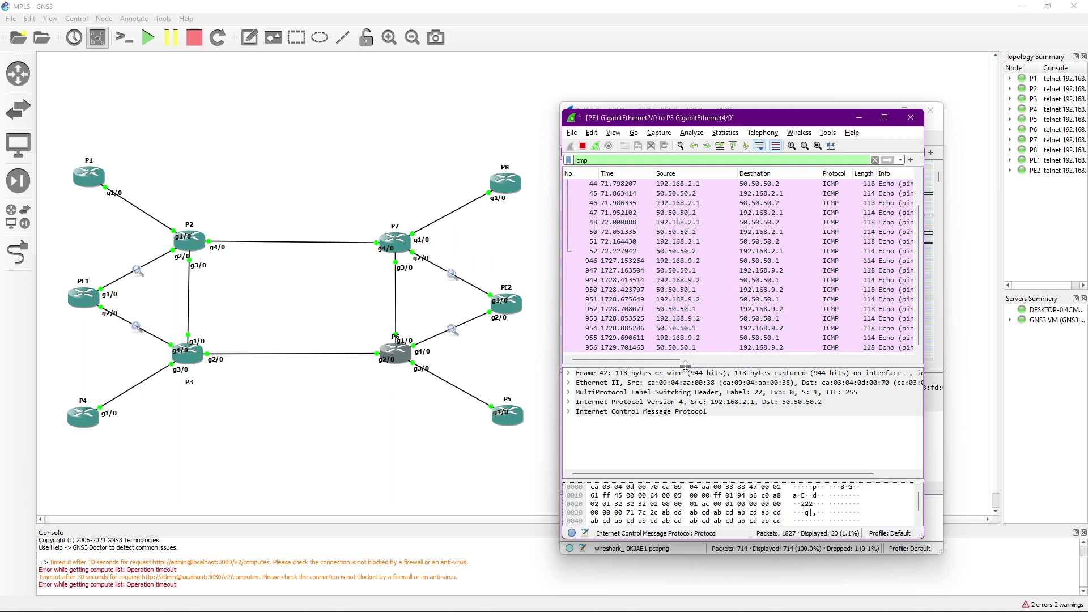
{"action": "left_click_drag", "start_coordinate": [678, 360], "coordinate": [605, 360]}
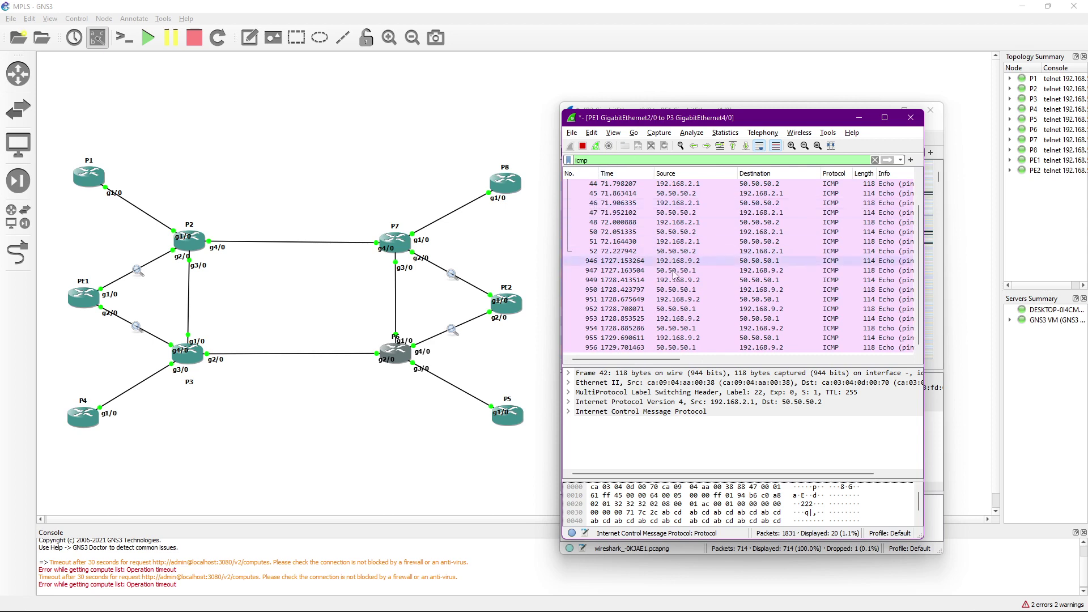
{"action": "scroll", "coordinate": [677, 284], "scroll_direction": "up", "scroll_amount": 1}
{"action": "scroll", "coordinate": [677, 284], "scroll_direction": "down", "scroll_amount": 1}
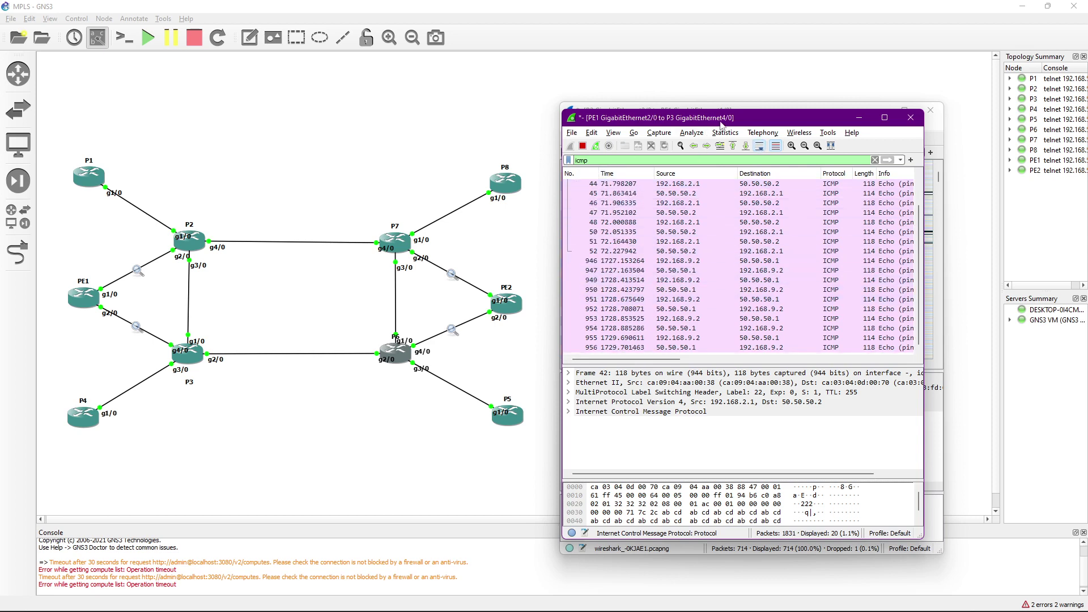
Bring the P2–PE1 capture to the front and filter its packets for ldp
{"action": "left_click_drag", "start_coordinate": [745, 119], "coordinate": [668, 162]}
{"action": "left_click", "coordinate": [769, 114]}
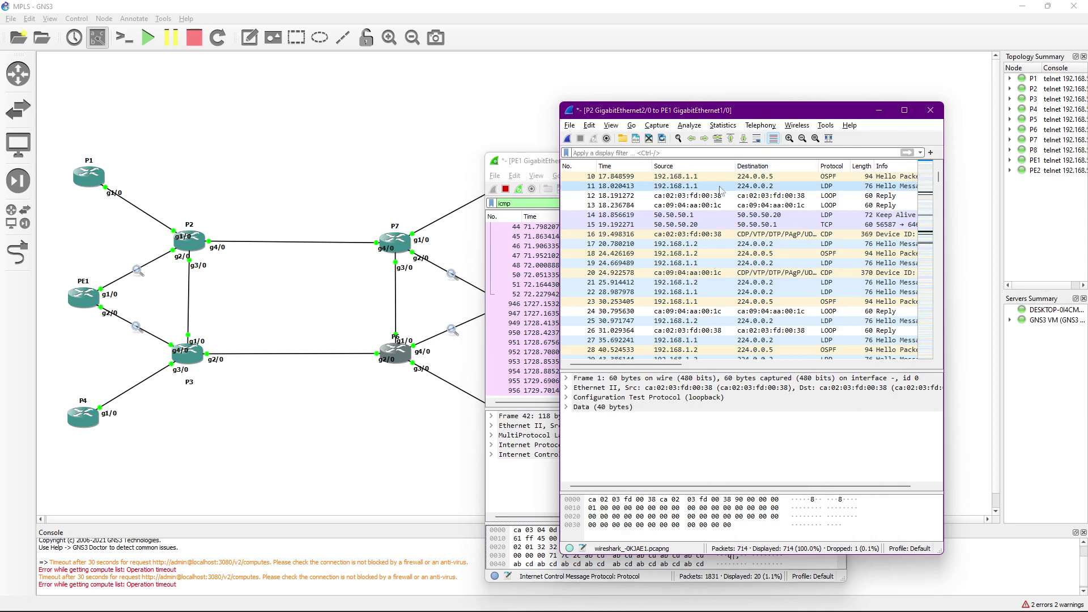
{"action": "type", "text": "ldp"}
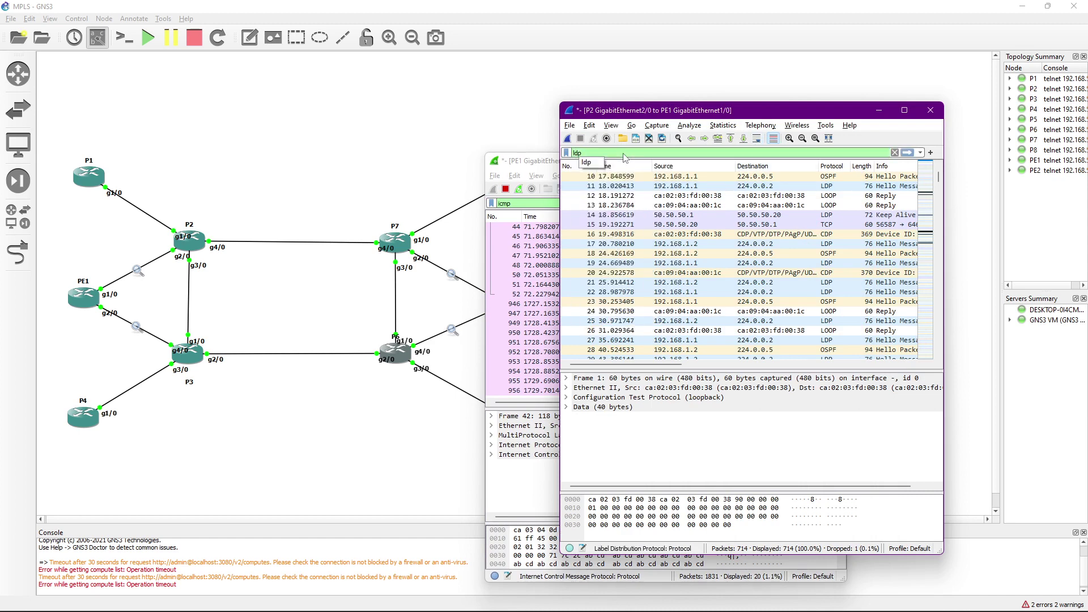
{"action": "key", "text": "Return"}
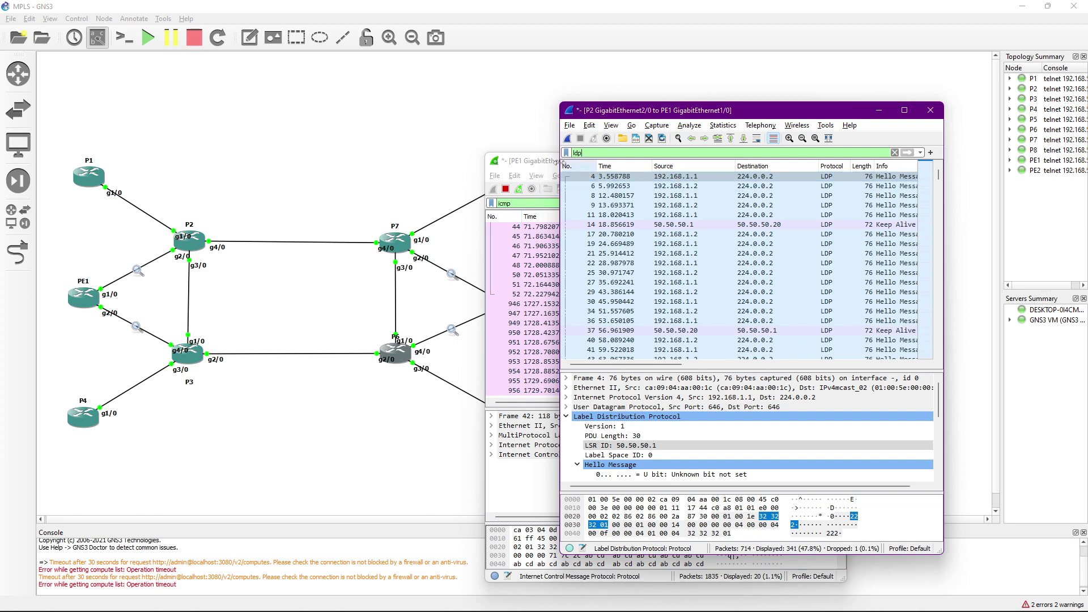
Rearrange the two capture windows so the P2–PE1 capture covers the PE1–P3 one and the full topology shows
{"action": "left_click_drag", "start_coordinate": [544, 166], "coordinate": [598, 105]}
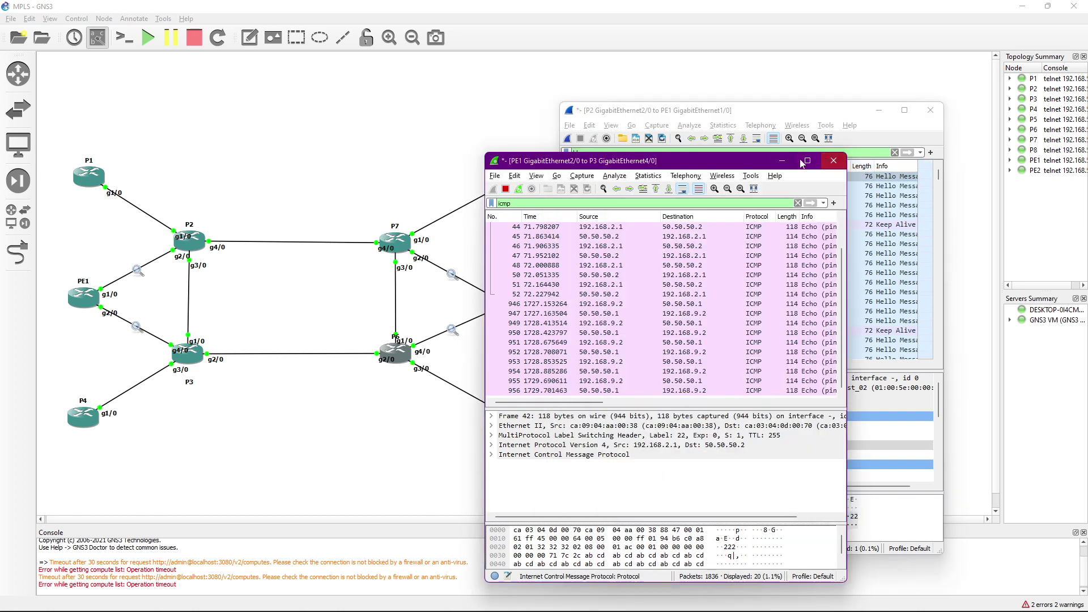
{"action": "left_click", "coordinate": [762, 105]}
{"action": "left_click_drag", "start_coordinate": [758, 107], "coordinate": [756, 111]}
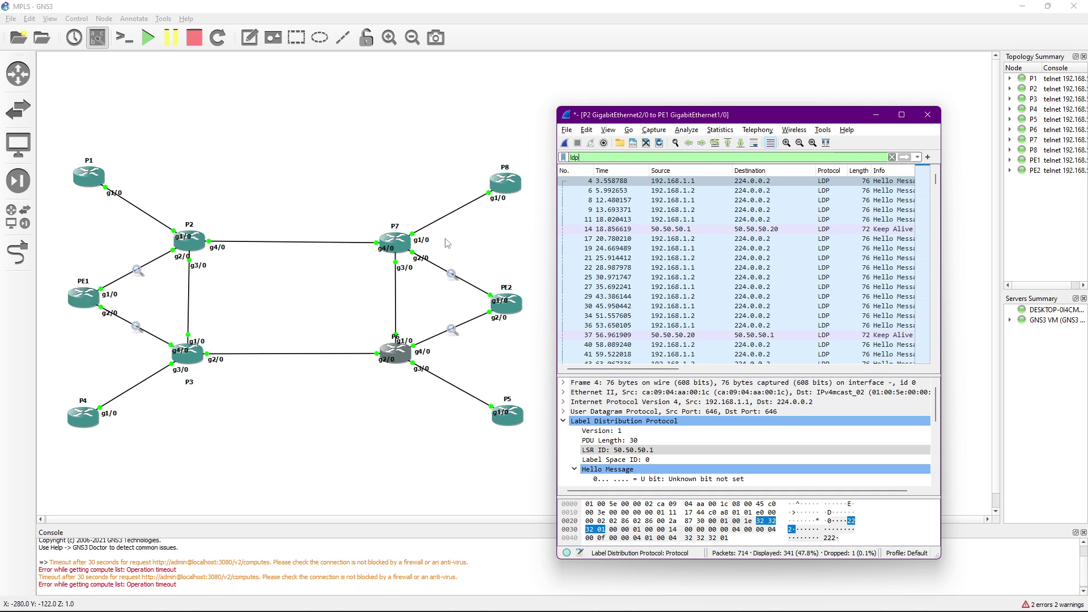
Examine LDP Keep Alive packet 14 from 50.50.50.1 to 50.50.50.20, relate it to P2 in the topology, and review the following LDP messages
{"action": "left_click", "coordinate": [687, 228]}
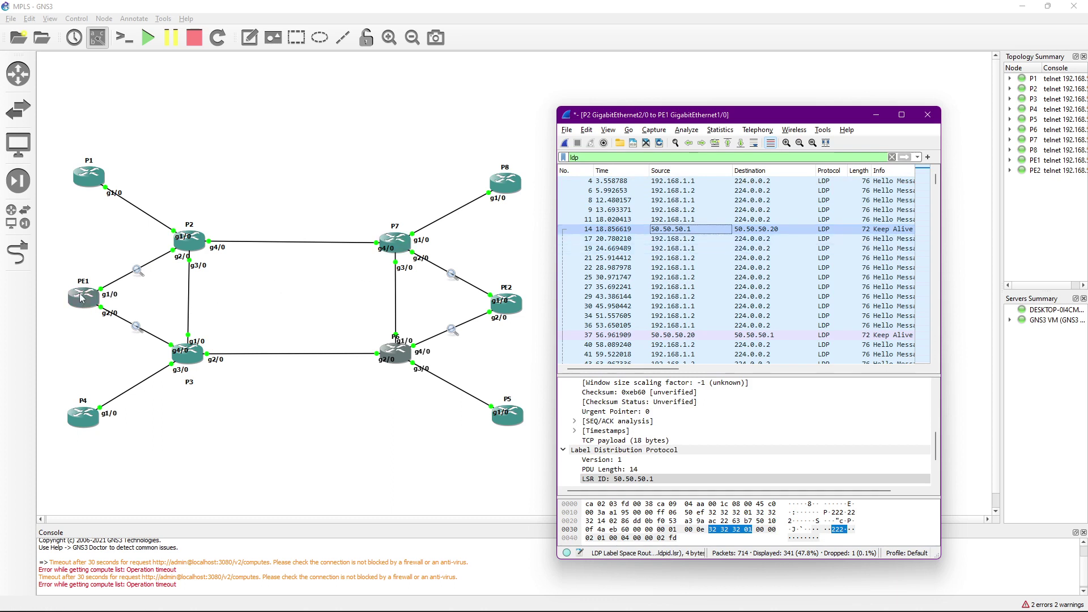
{"action": "left_click", "coordinate": [757, 229]}
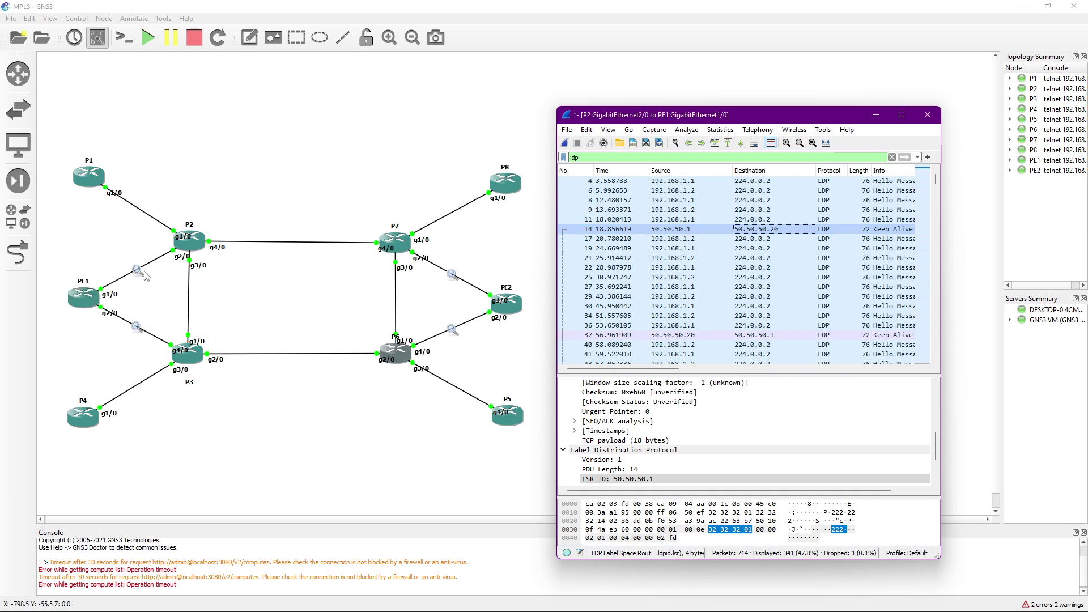
{"action": "left_click", "coordinate": [196, 245]}
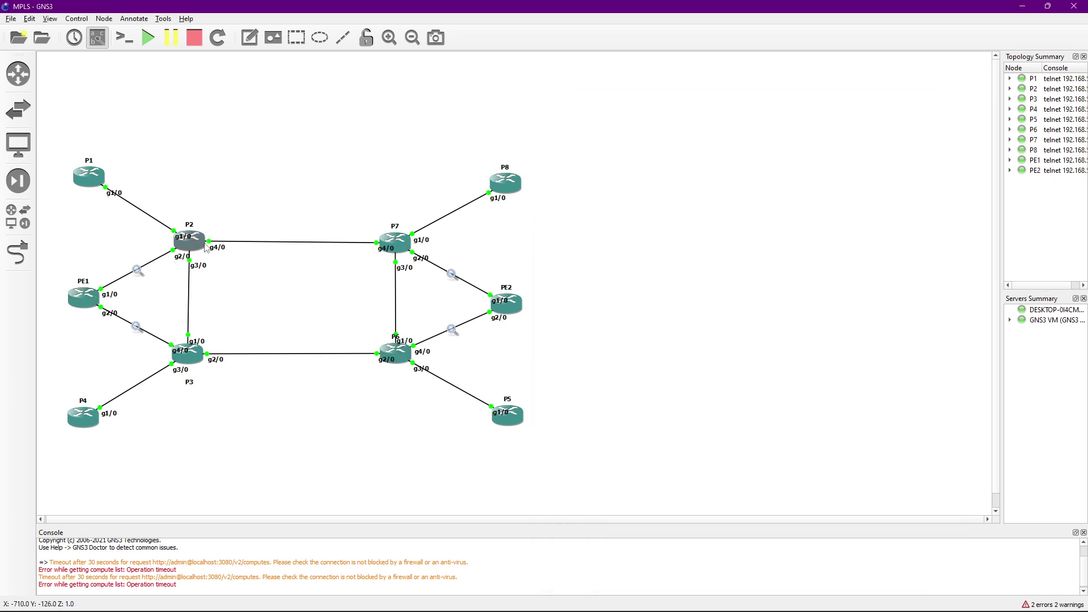
{"action": "key", "text": "alt+Tab"}
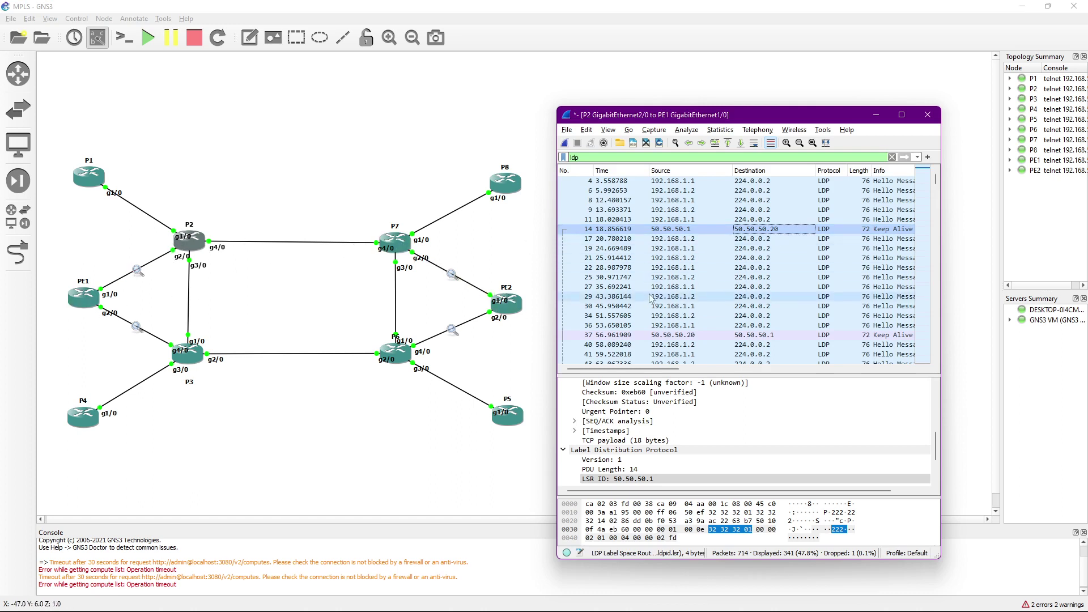
{"action": "scroll", "coordinate": [667, 317], "scroll_direction": "down", "scroll_amount": 2}
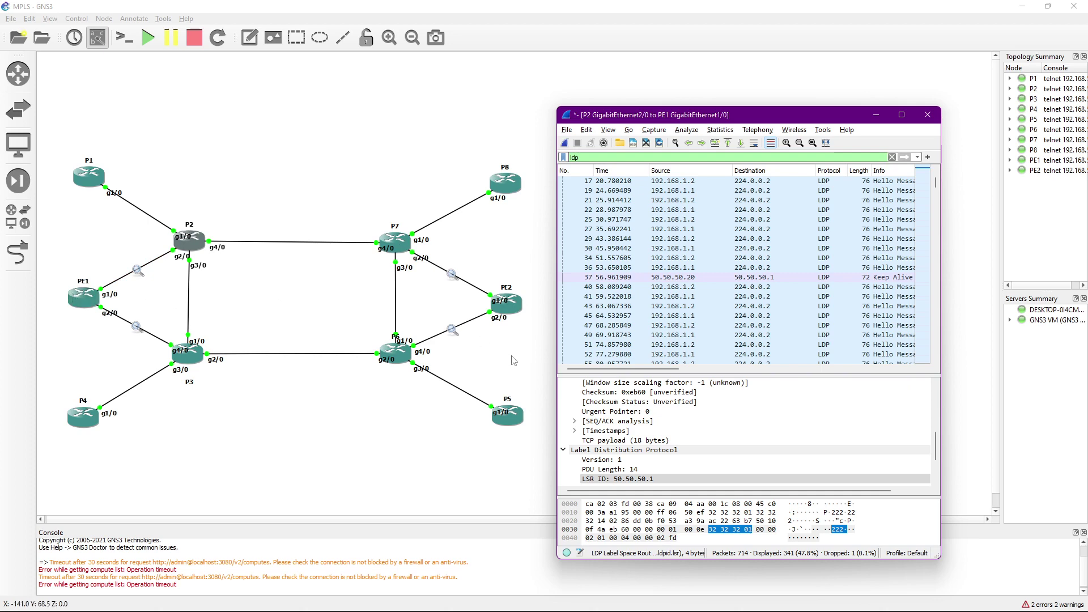
Switch to the Solar-PuTTY window showing the PE2 console
{"action": "key", "text": "alt+Tab"}
{"action": "key", "text": "alt+Tab"}
{"action": "key", "text": "alt+Tab"}
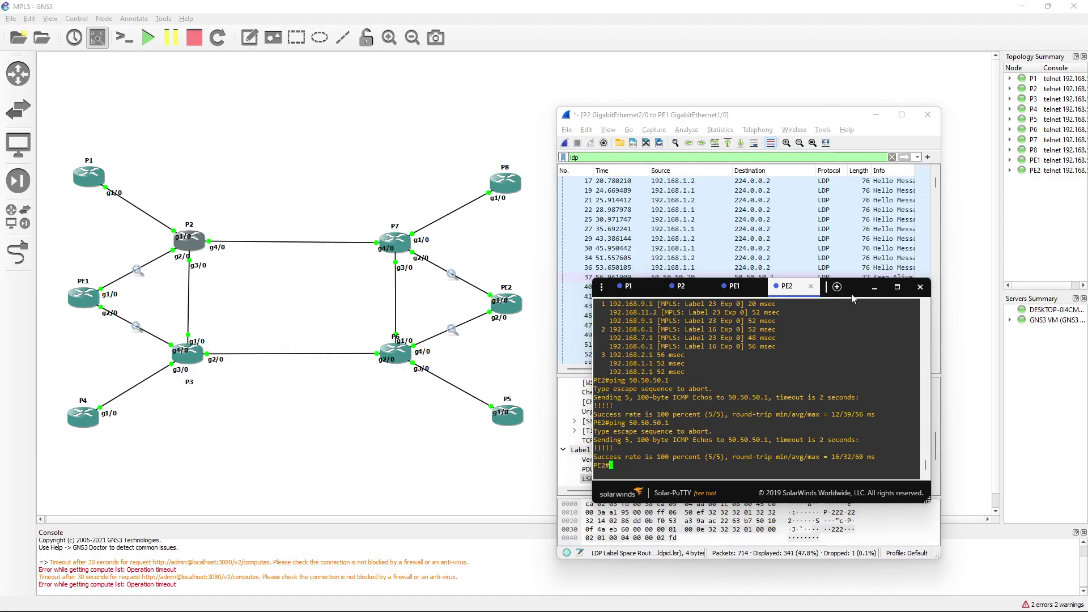
Review the traceroute to 50.50.50.2 in the PE1 console, highlighting its second-hop lines, and the traceroute to 50.50.50.1 in the PE2 console
{"action": "left_click", "coordinate": [734, 287]}
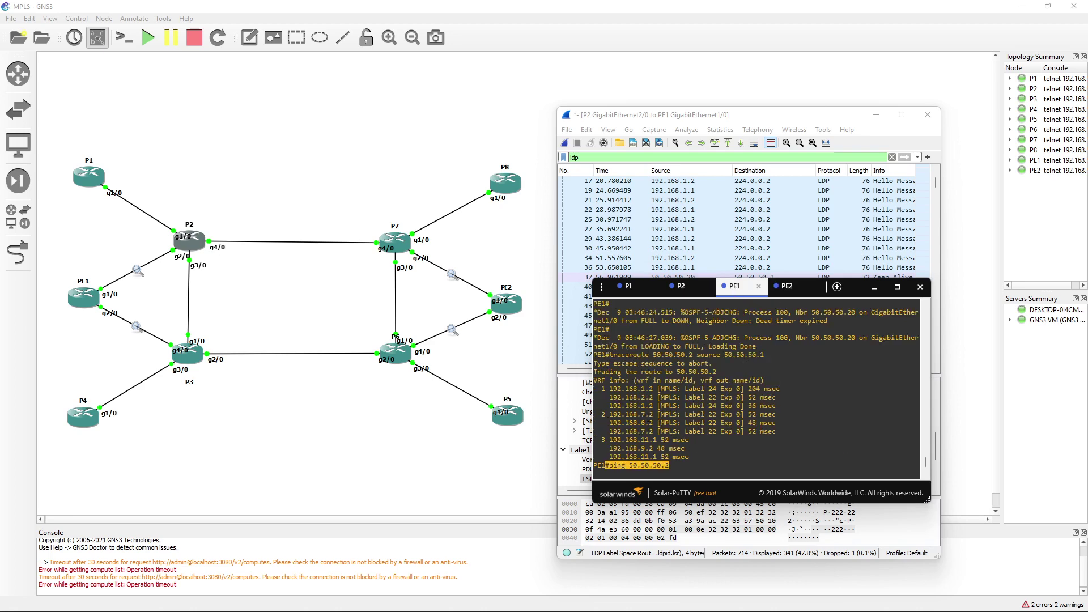
{"action": "left_click_drag", "start_coordinate": [638, 414], "coordinate": [653, 431]}
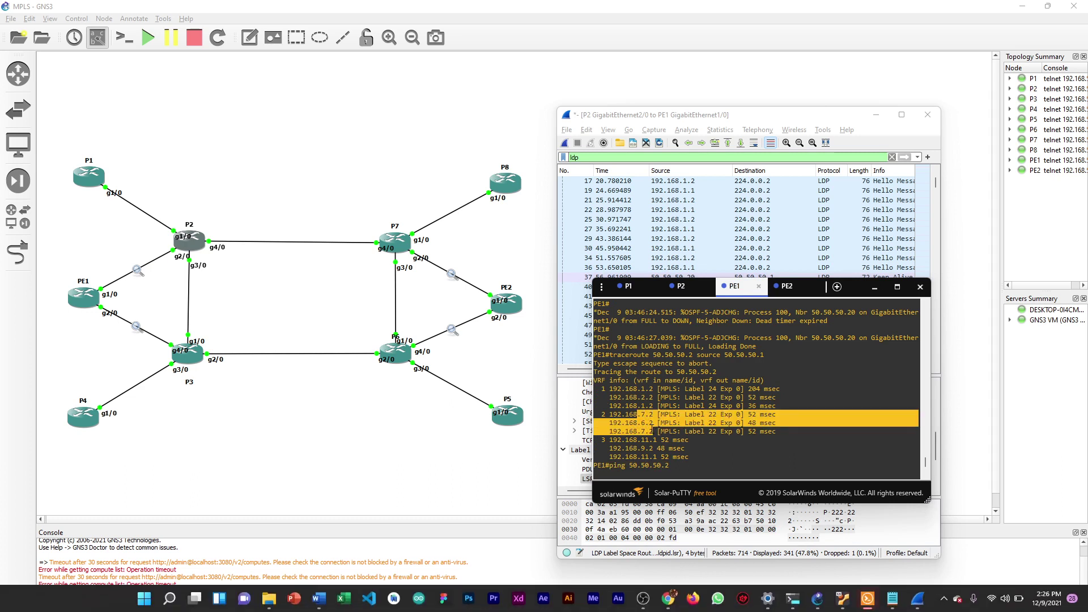
{"action": "left_click", "coordinate": [651, 422]}
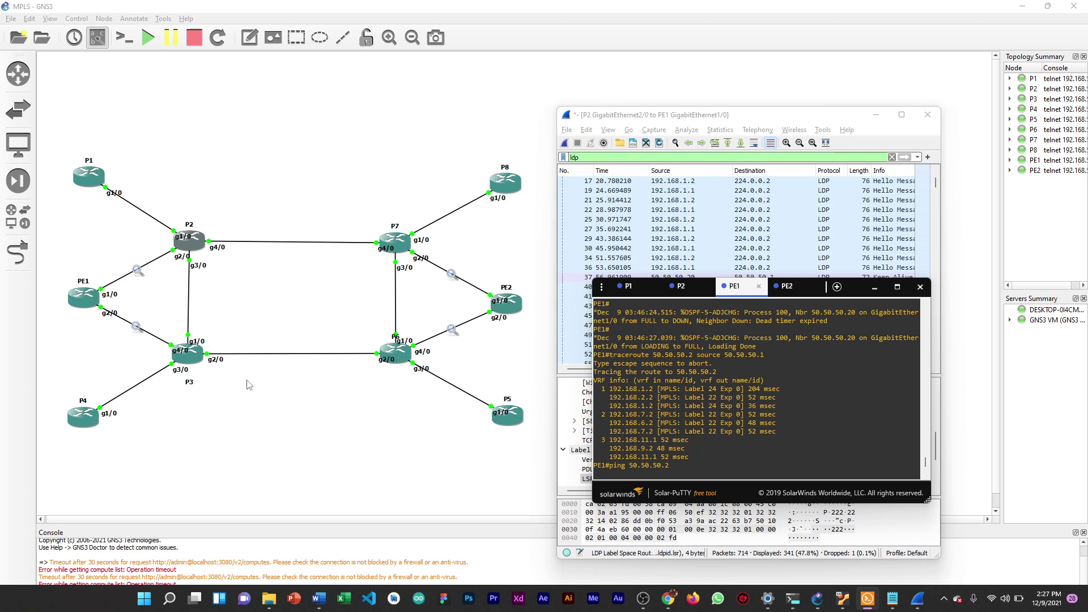
{"action": "left_click", "coordinate": [787, 286]}
{"action": "scroll", "coordinate": [754, 400], "scroll_direction": "up", "scroll_amount": 3}
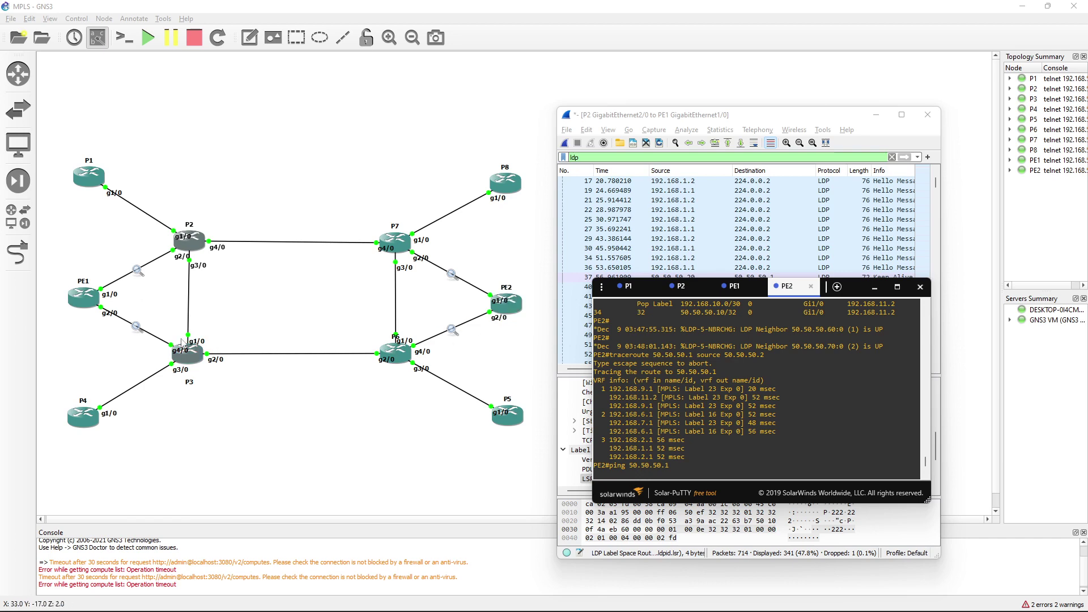
Bring the P2–PE1 capture to the front and inspect LDP Keep Alive packet 37 from 50.50.50.20 to 50.50.50.1 among its neighbouring messages
{"action": "left_click", "coordinate": [785, 187]}
{"action": "scroll", "coordinate": [745, 348], "scroll_direction": "down", "scroll_amount": 1}
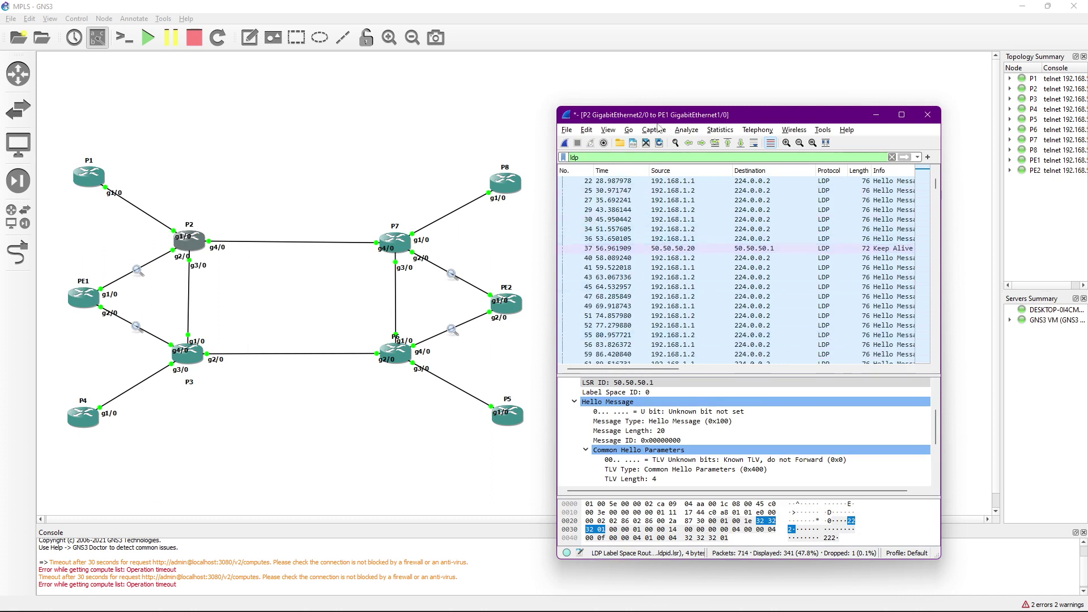
{"action": "left_click", "coordinate": [668, 239]}
{"action": "left_click", "coordinate": [666, 249]}
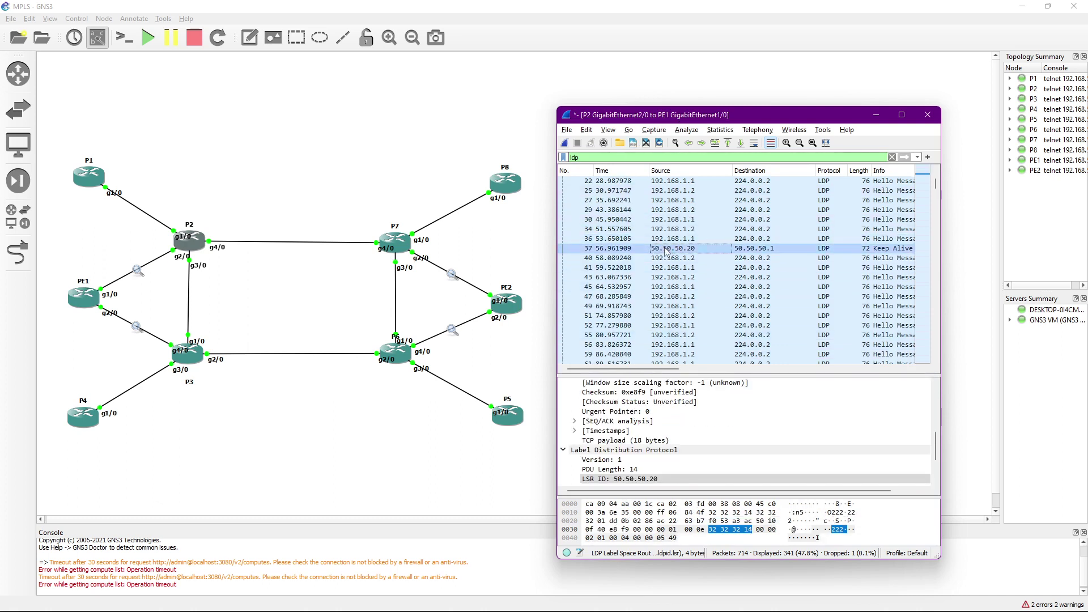
{"action": "scroll", "coordinate": [737, 306], "scroll_direction": "down", "scroll_amount": 2}
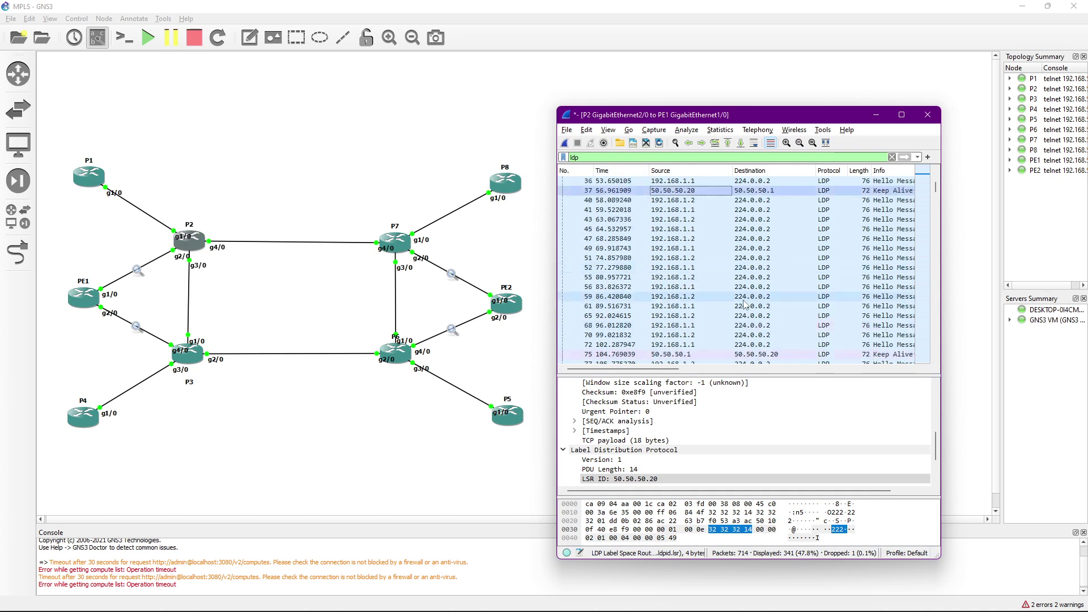
{"action": "scroll", "coordinate": [736, 312], "scroll_direction": "down", "scroll_amount": 1}
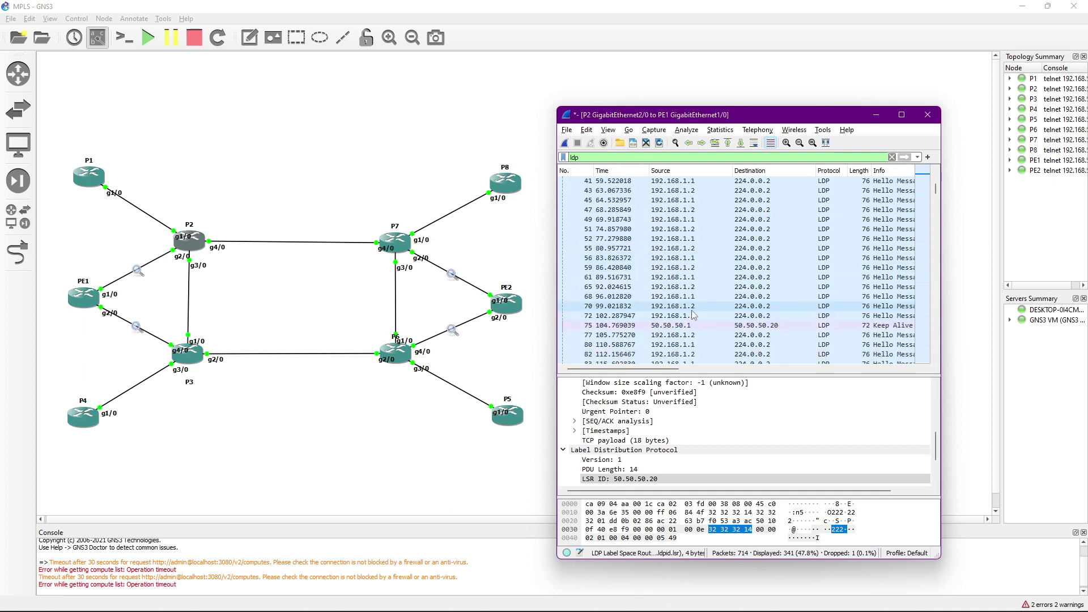
{"action": "scroll", "coordinate": [695, 255], "scroll_direction": "up", "scroll_amount": 1}
{"action": "scroll", "coordinate": [680, 274], "scroll_direction": "up", "scroll_amount": 3}
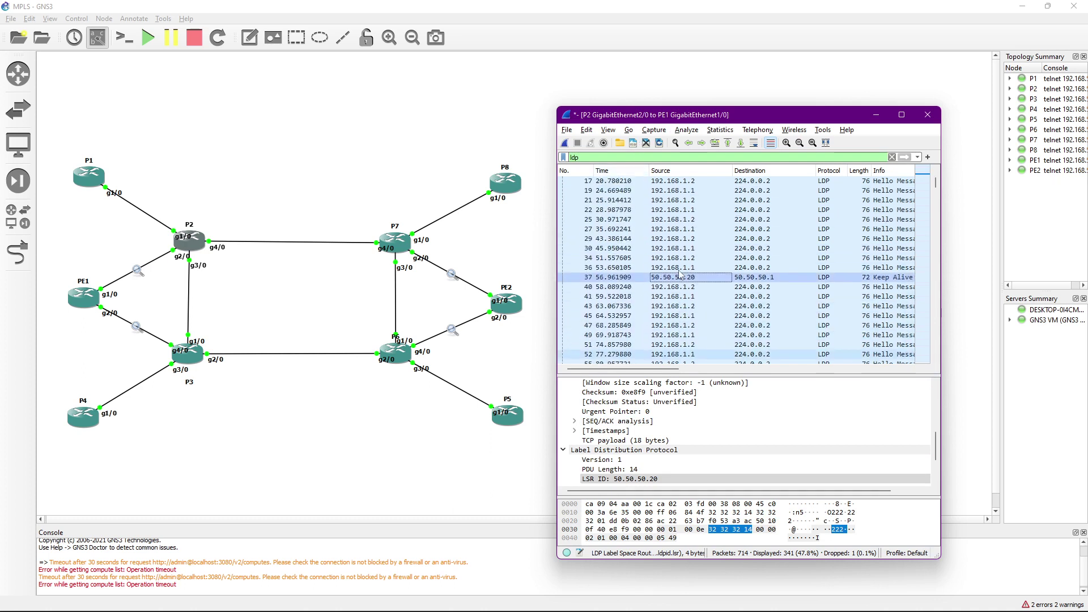
Inspect LDP Hello packet 52 from 192.168.1.1 to 224.0.0.2 in the P2–PE1 capture
{"action": "scroll", "coordinate": [689, 284], "scroll_direction": "down", "scroll_amount": 1}
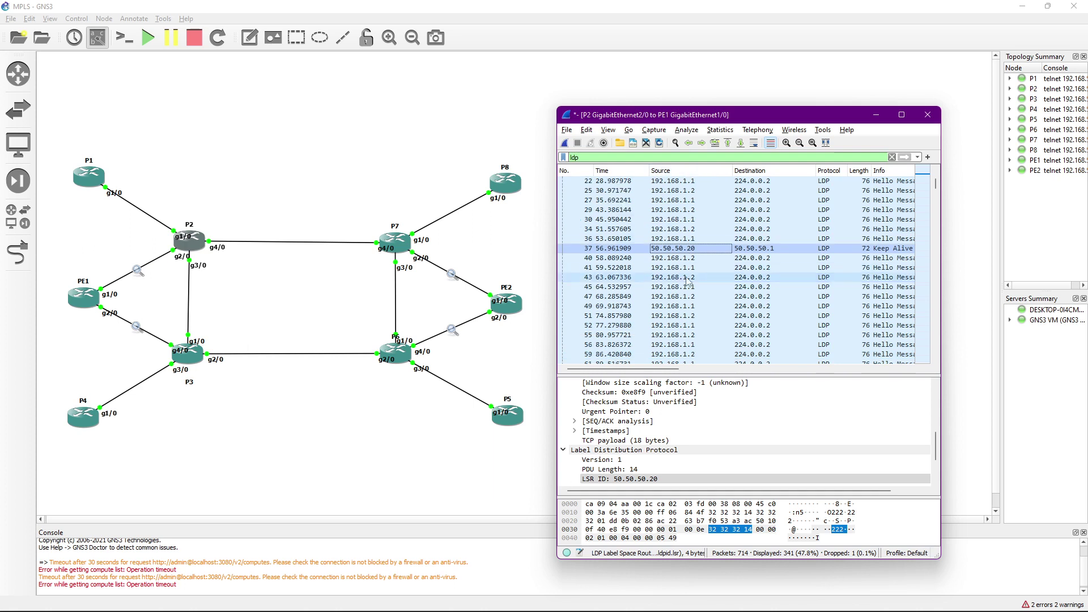
{"action": "left_click", "coordinate": [699, 316]}
{"action": "left_click", "coordinate": [701, 327]}
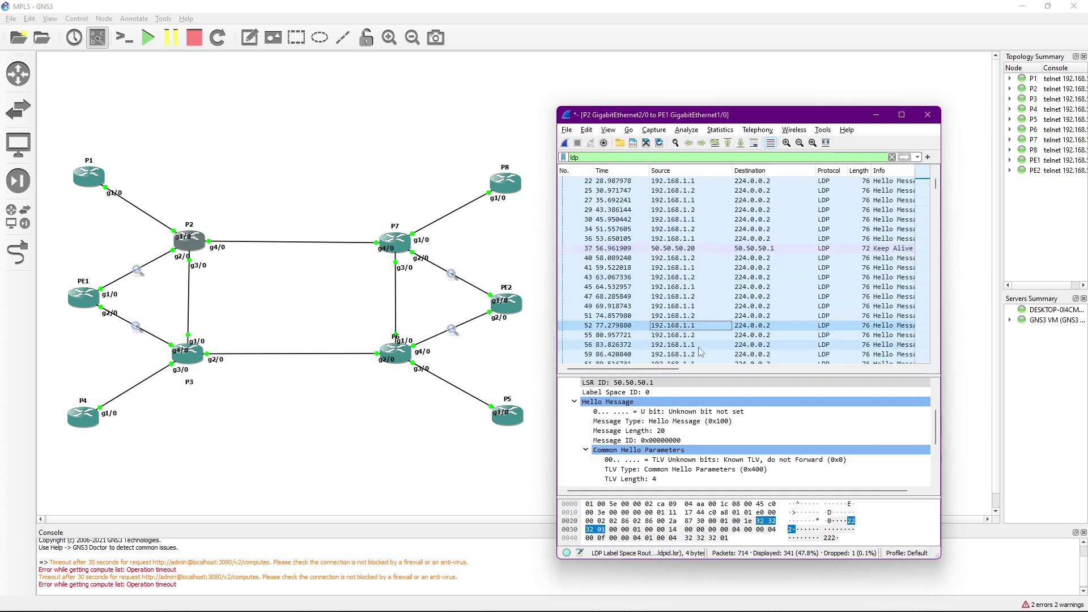
{"action": "left_click", "coordinate": [621, 158]}
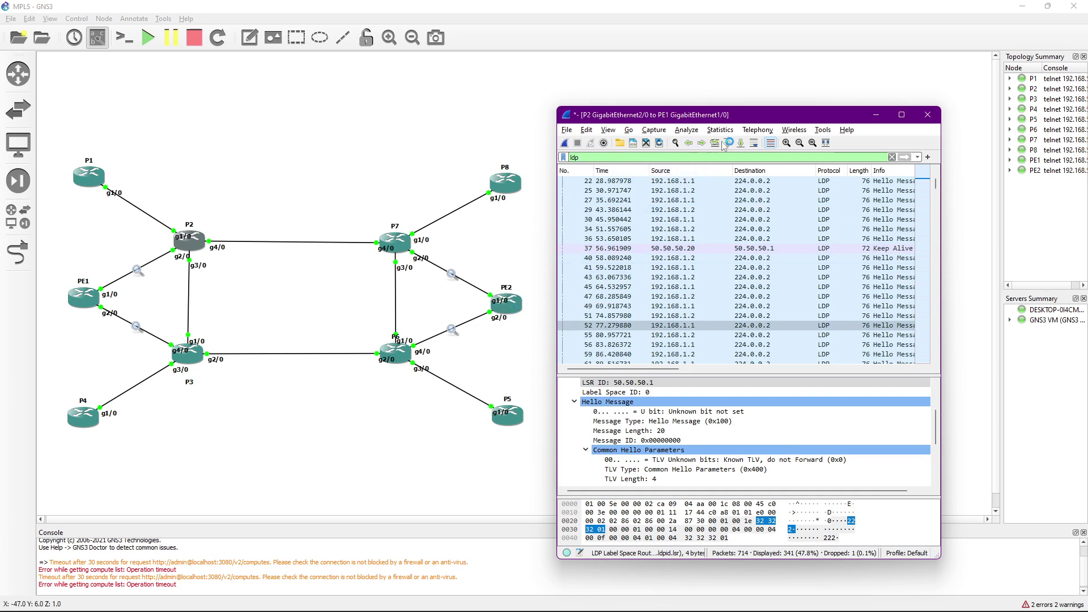
Switch to the Wireshark capture window of the PE2–P6 link
{"action": "key", "text": "alt+Tab"}
{"action": "key", "text": "alt+Tab"}
{"action": "key", "text": "alt+Tab"}
{"action": "key", "text": "alt+Tab"}
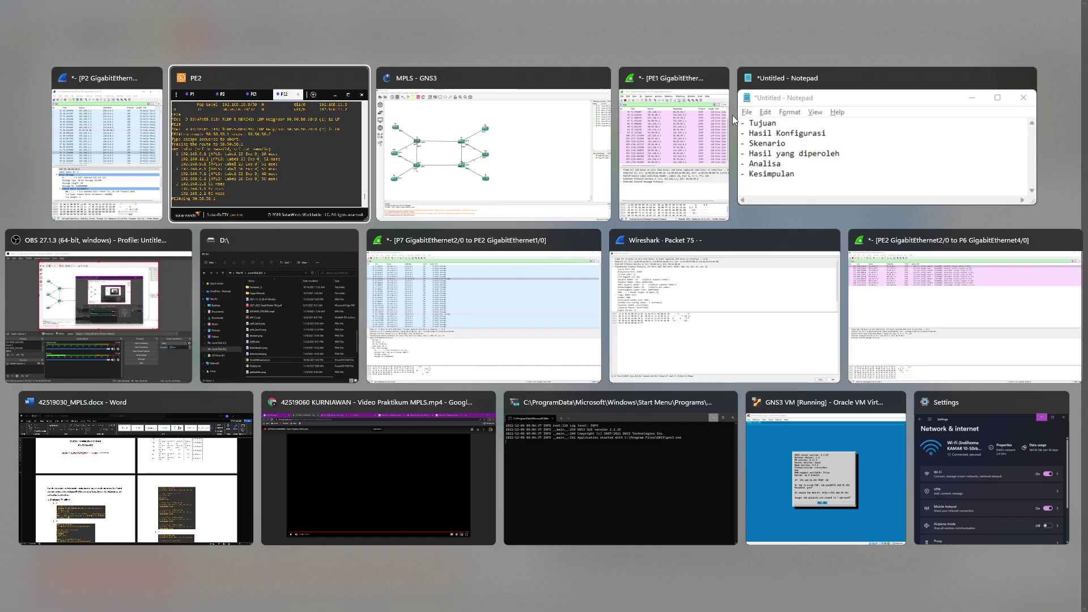
{"action": "key", "text": "alt+Tab"}
{"action": "key", "text": "alt+Tab"}
{"action": "key", "text": "alt+Tab"}
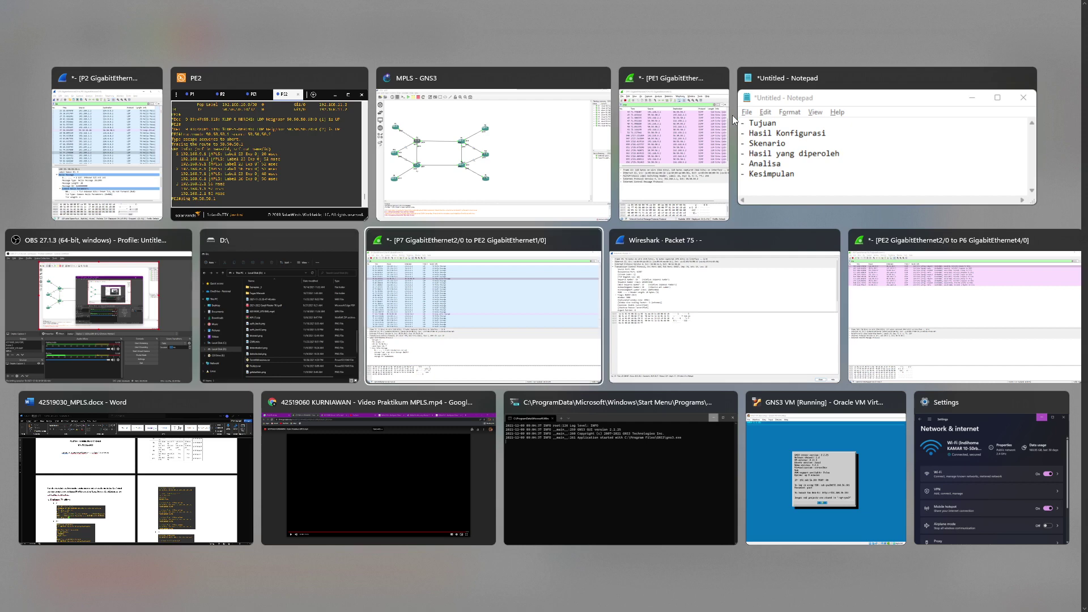
{"action": "key", "text": "alt+Tab"}
{"action": "key", "text": "alt+Tab"}
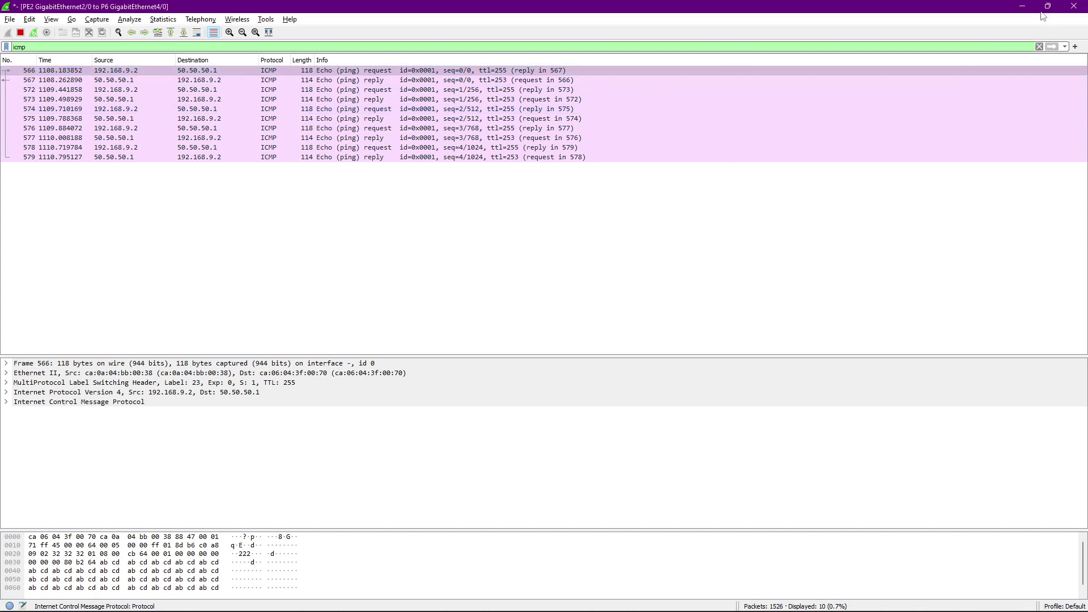
Restore and narrow the PE2–P6 capture window, place it beside the topology, and select ICMP echo request packet 566 to 50.50.50.1
{"action": "left_click", "coordinate": [1047, 7]}
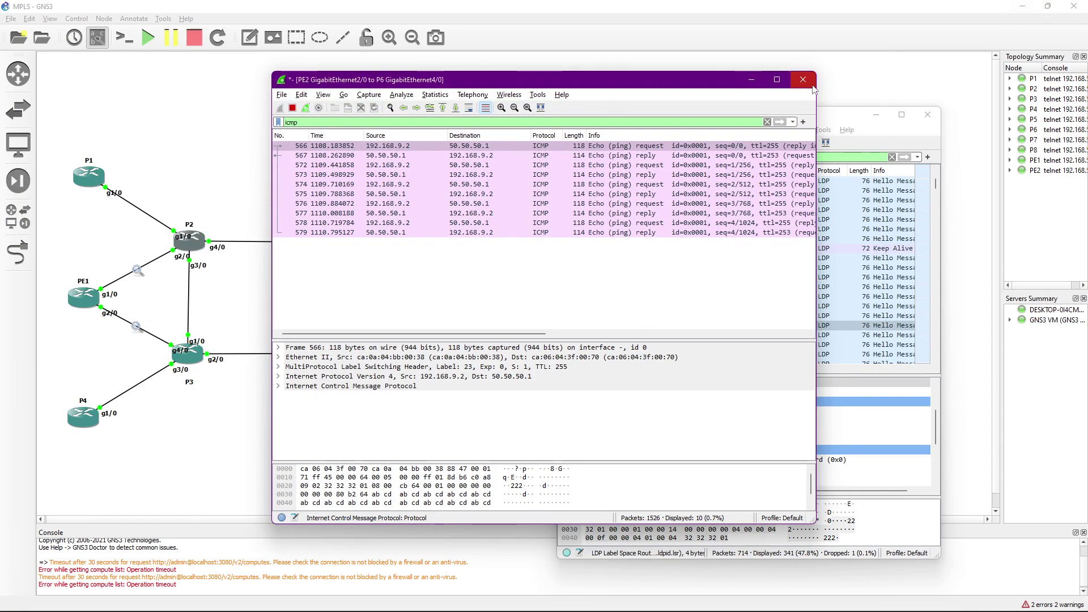
{"action": "left_click_drag", "start_coordinate": [817, 92], "coordinate": [675, 91]}
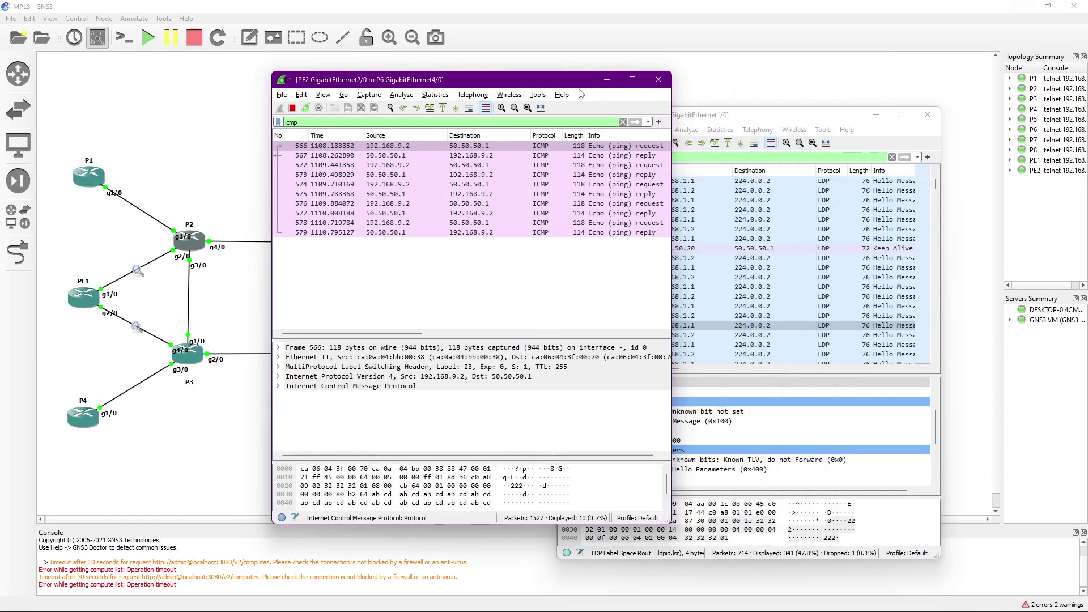
{"action": "left_click_drag", "start_coordinate": [555, 85], "coordinate": [837, 115]}
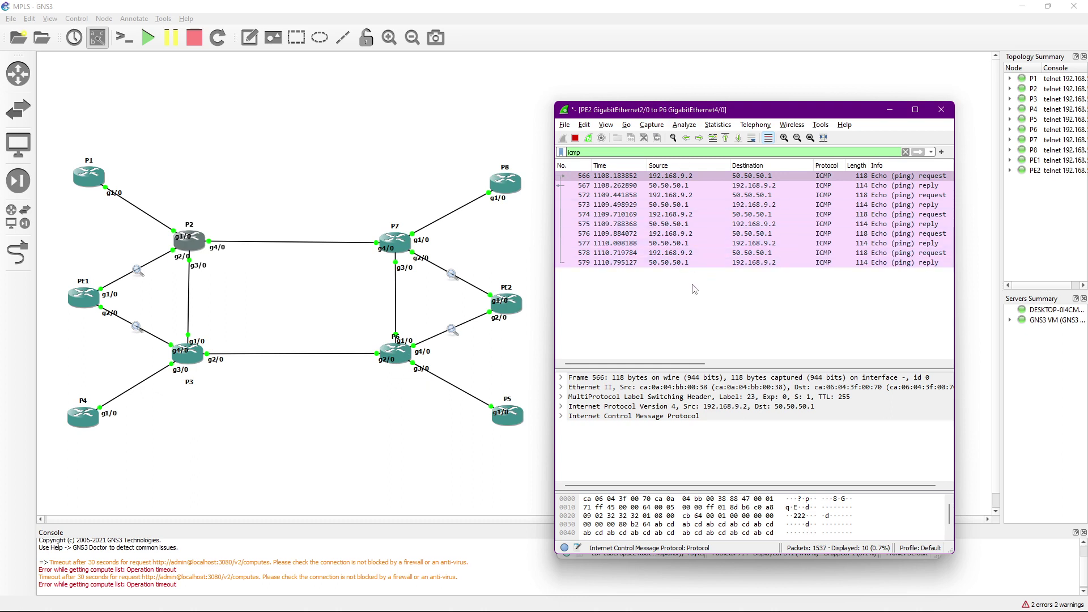
{"action": "left_click", "coordinate": [760, 176]}
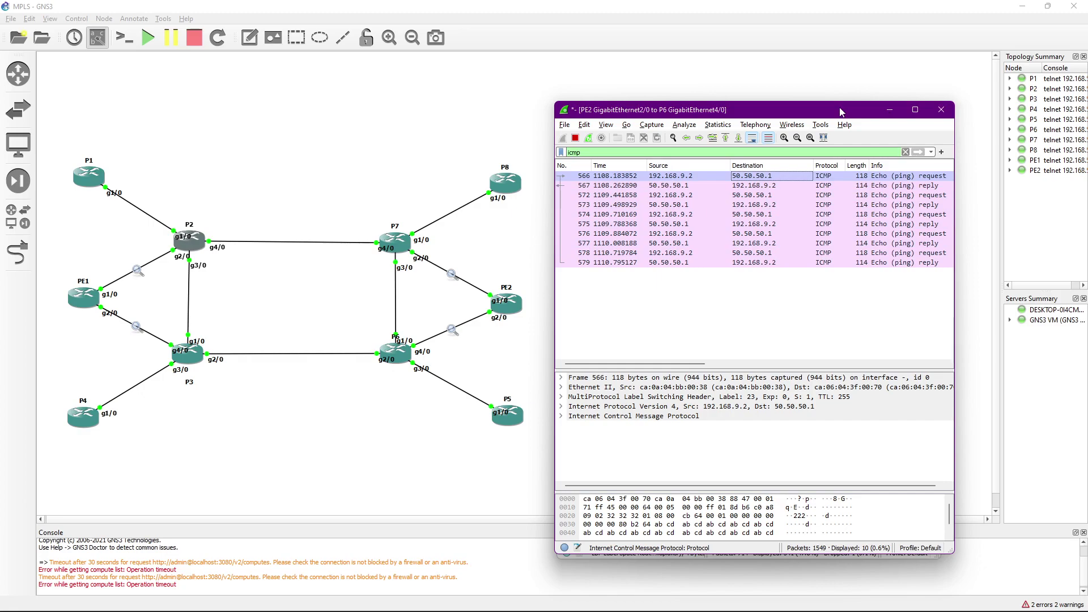
Switch to the Wireshark capture window of the P7–PE2 link
{"action": "key", "text": "alt+Tab"}
{"action": "key", "text": "alt+Tab"}
{"action": "key", "text": "alt+Tab"}
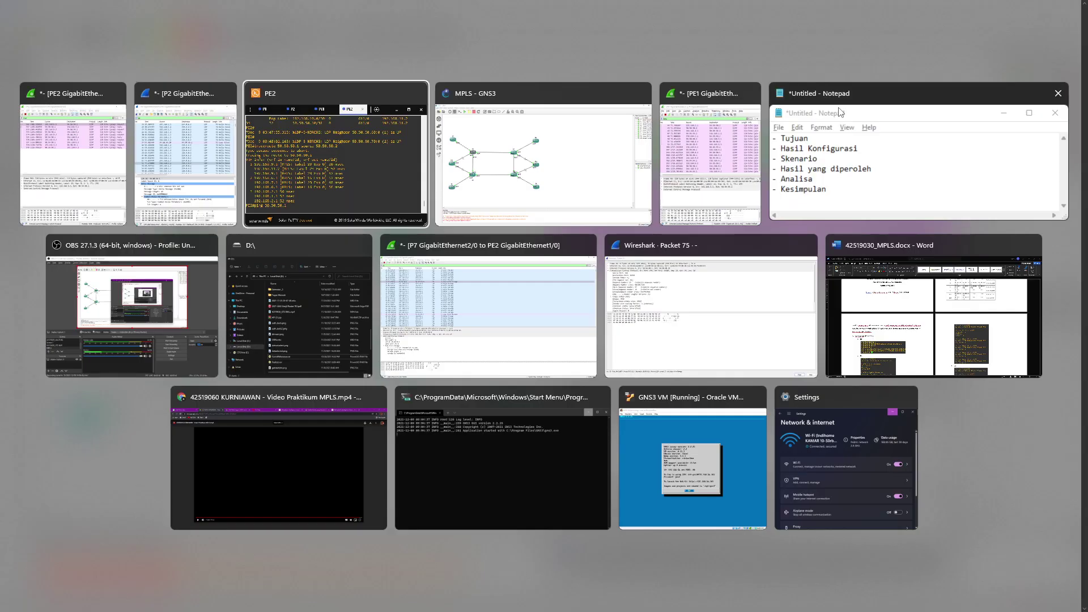
{"action": "key", "text": "alt+Tab"}
{"action": "key", "text": "alt+Tab"}
{"action": "key", "text": "alt+Tab"}
{"action": "key", "text": "alt+Tab"}
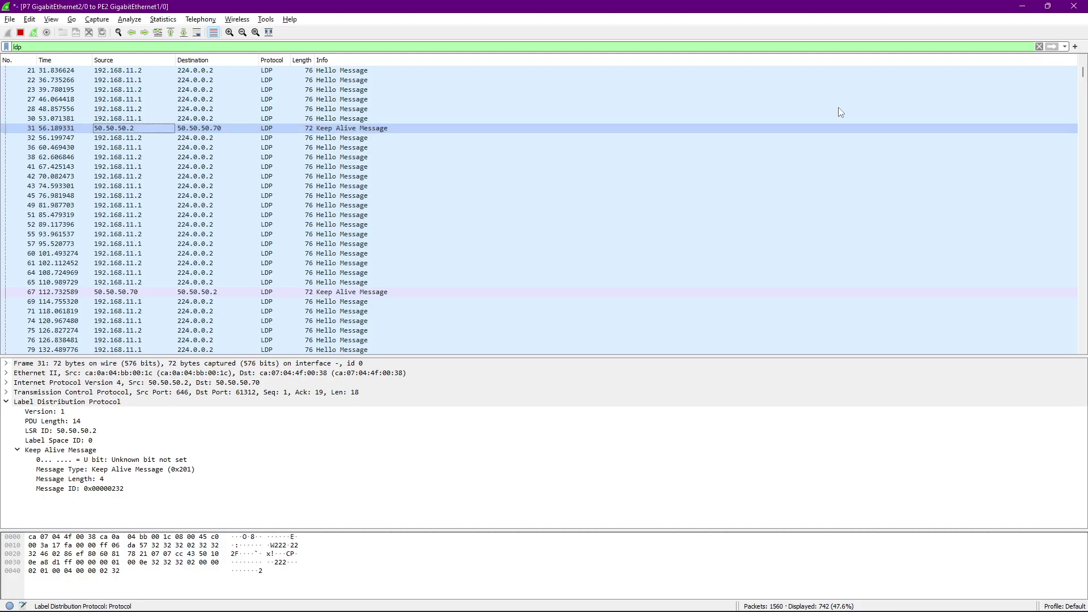
Restore and narrow the P7–PE2 capture window and place it beside the topology
{"action": "left_click", "coordinate": [1047, 6]}
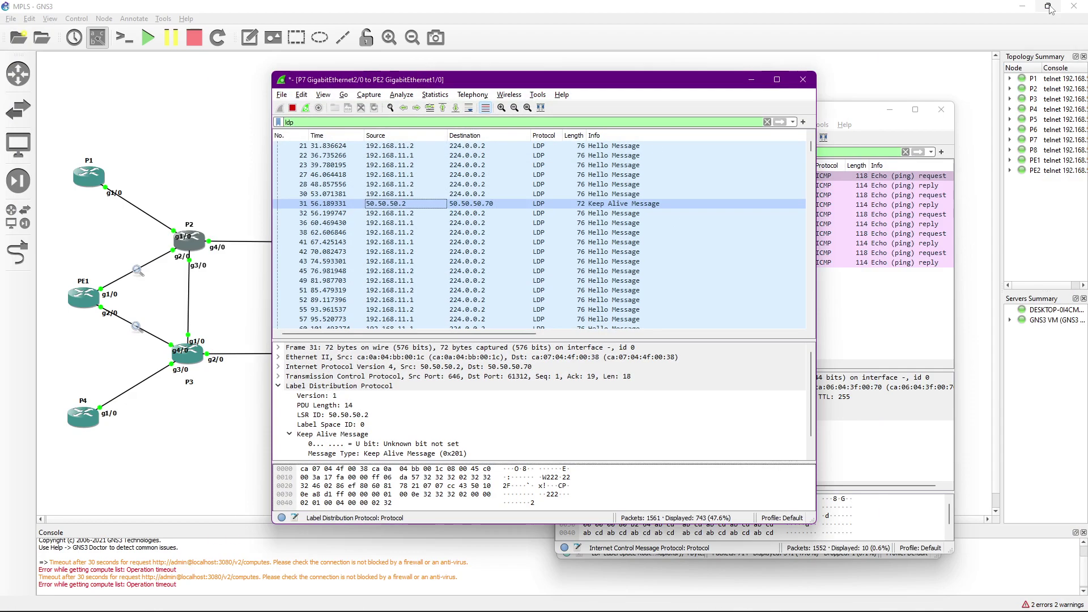
{"action": "left_click_drag", "start_coordinate": [817, 89], "coordinate": [690, 89]}
{"action": "left_click_drag", "start_coordinate": [567, 81], "coordinate": [824, 113]}
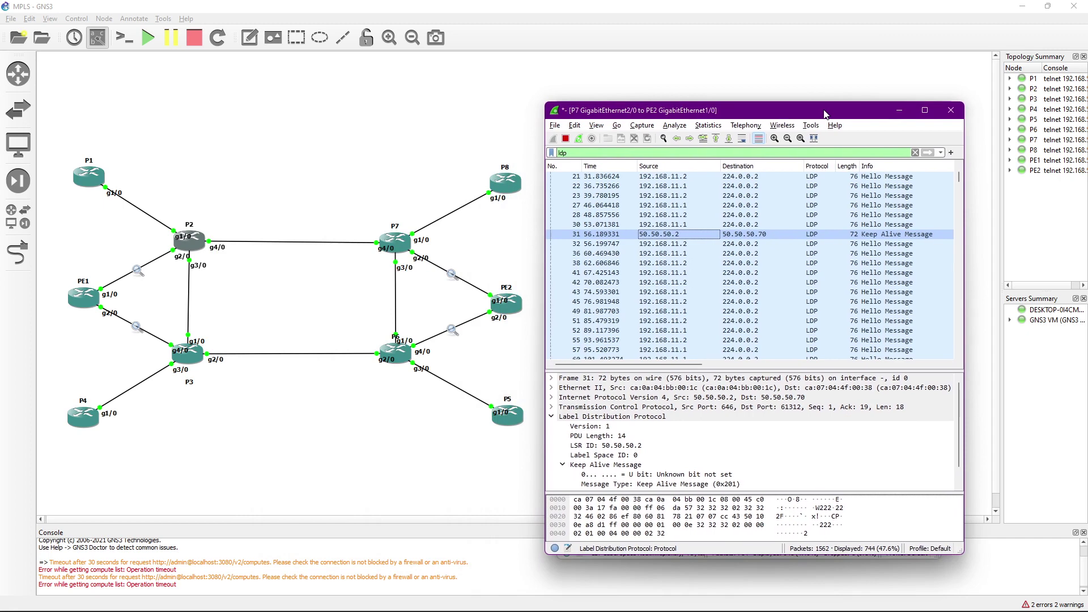
Remove the ldp display filter from the P7–PE2 capture to list all packets
{"action": "left_click", "coordinate": [713, 153]}
{"action": "key", "text": "BackSpace"}
{"action": "key", "text": "BackSpace"}
{"action": "key", "text": "BackSpace"}
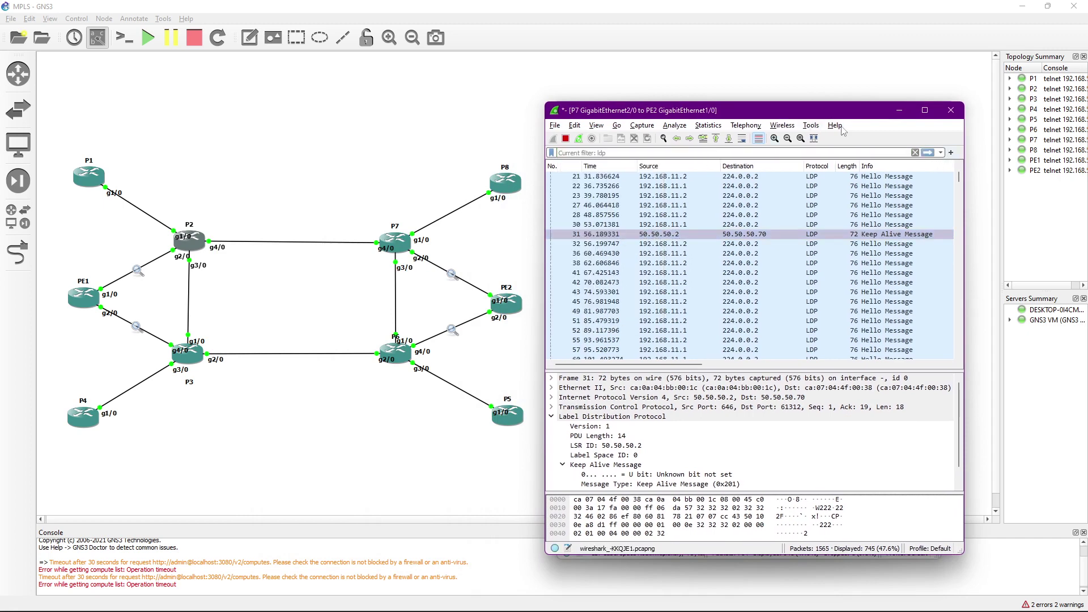
{"action": "left_click", "coordinate": [927, 152]}
Review the unfiltered P7–PE2 packets, examining BGP KEEPALIVE packet 48 and OSPF Hello packets 46 and 47
{"action": "scroll", "coordinate": [739, 242], "scroll_direction": "down", "scroll_amount": 2}
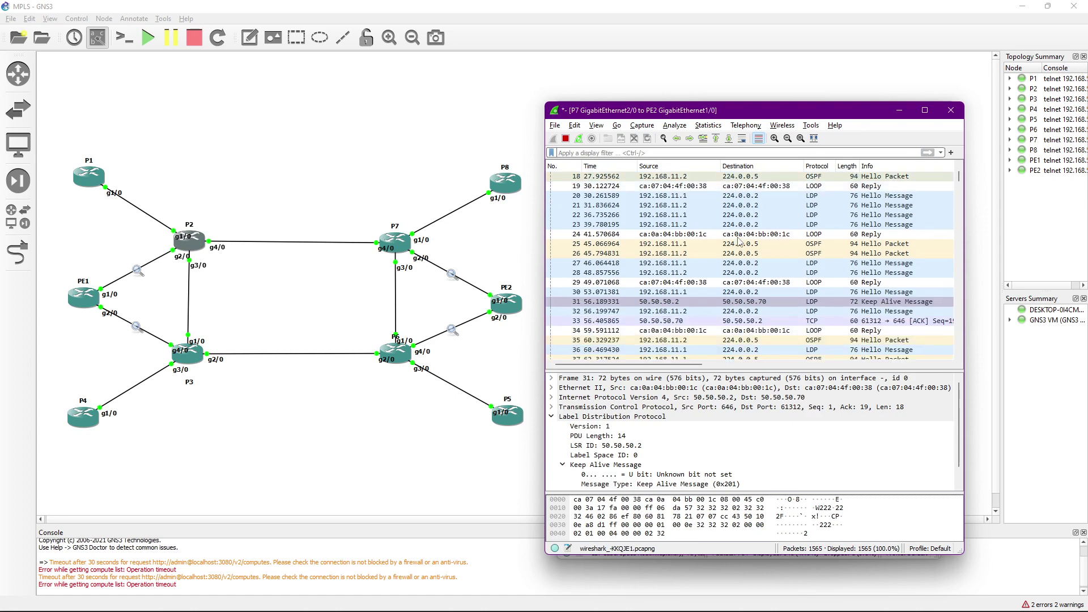
{"action": "scroll", "coordinate": [739, 242], "scroll_direction": "up", "scroll_amount": 2}
{"action": "scroll", "coordinate": [830, 266], "scroll_direction": "down", "scroll_amount": 1}
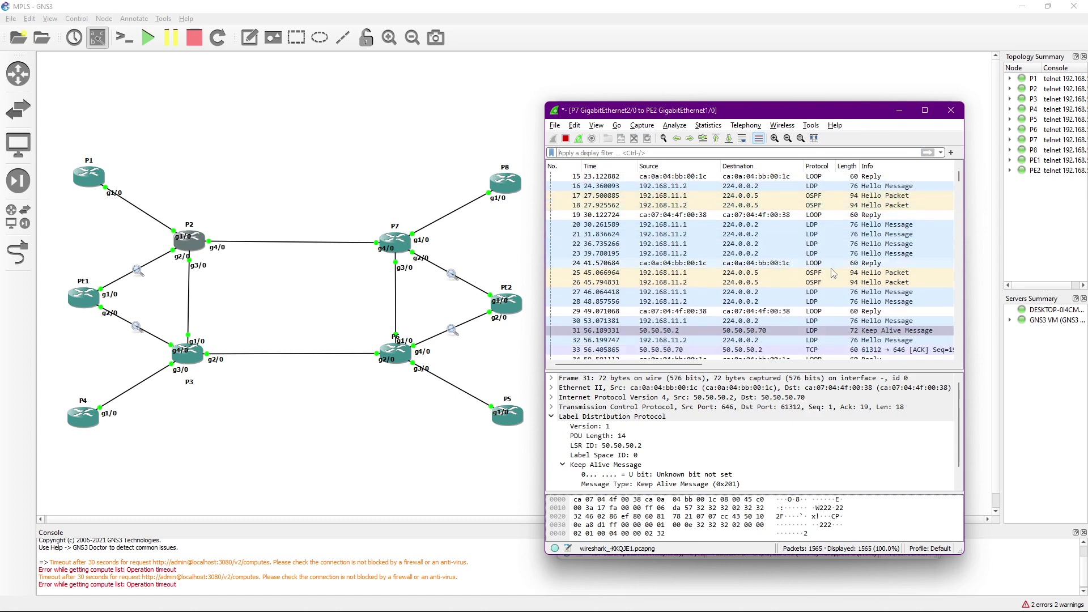
{"action": "scroll", "coordinate": [816, 306], "scroll_direction": "down", "scroll_amount": 1}
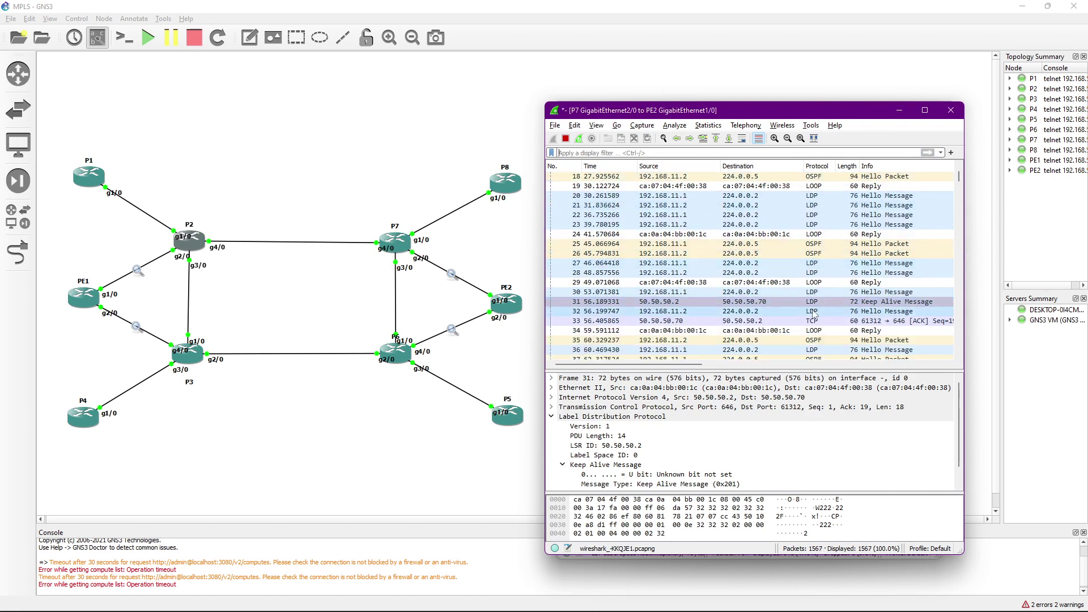
{"action": "scroll", "coordinate": [816, 312], "scroll_direction": "down", "scroll_amount": 5}
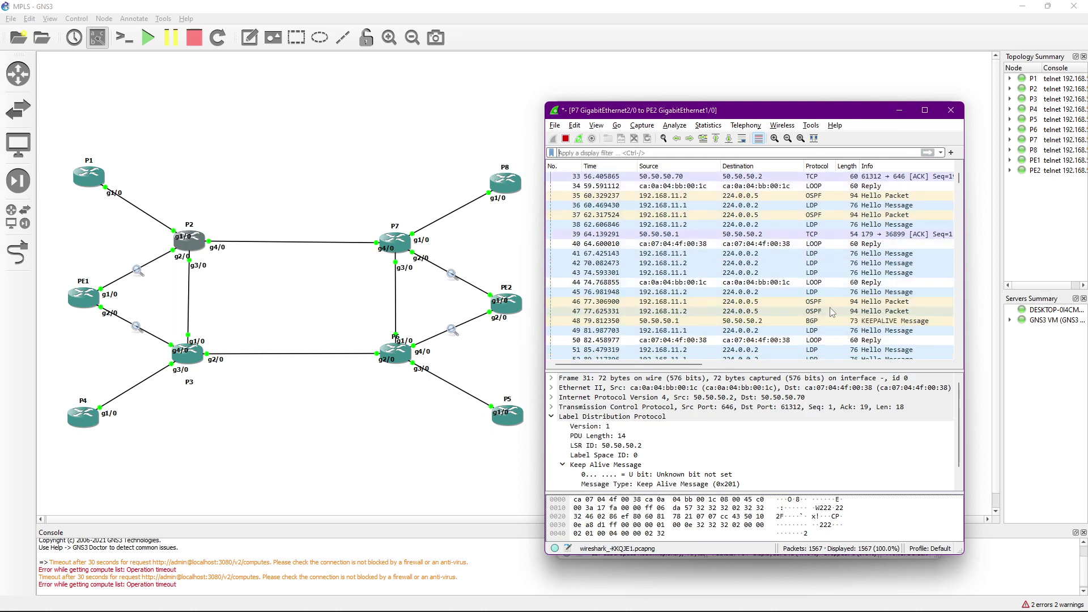
{"action": "scroll", "coordinate": [832, 312], "scroll_direction": "down", "scroll_amount": 2}
{"action": "left_click", "coordinate": [833, 263]}
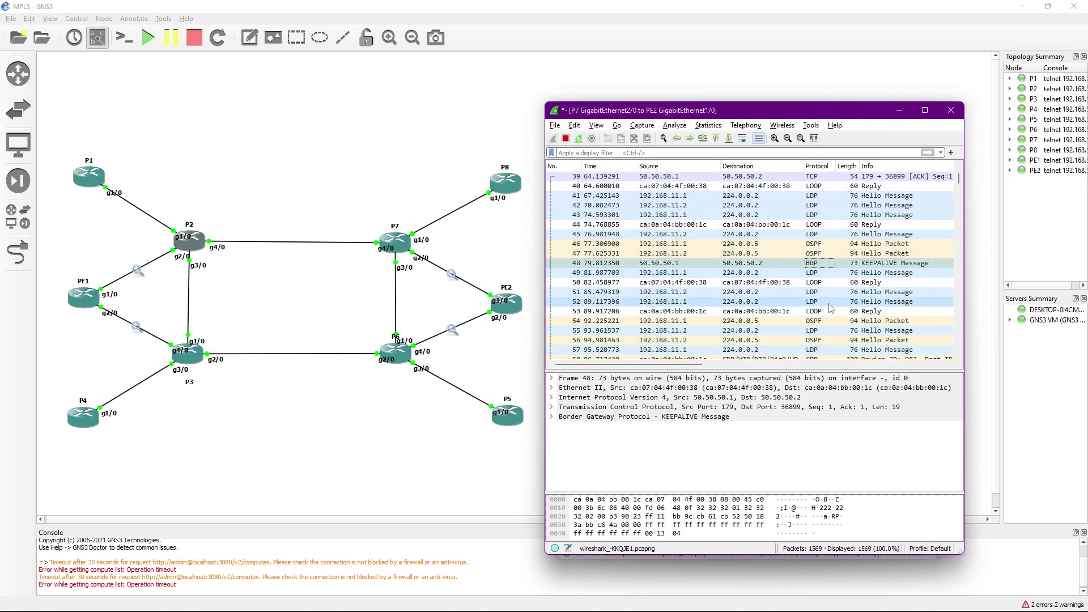
{"action": "left_click", "coordinate": [885, 254]}
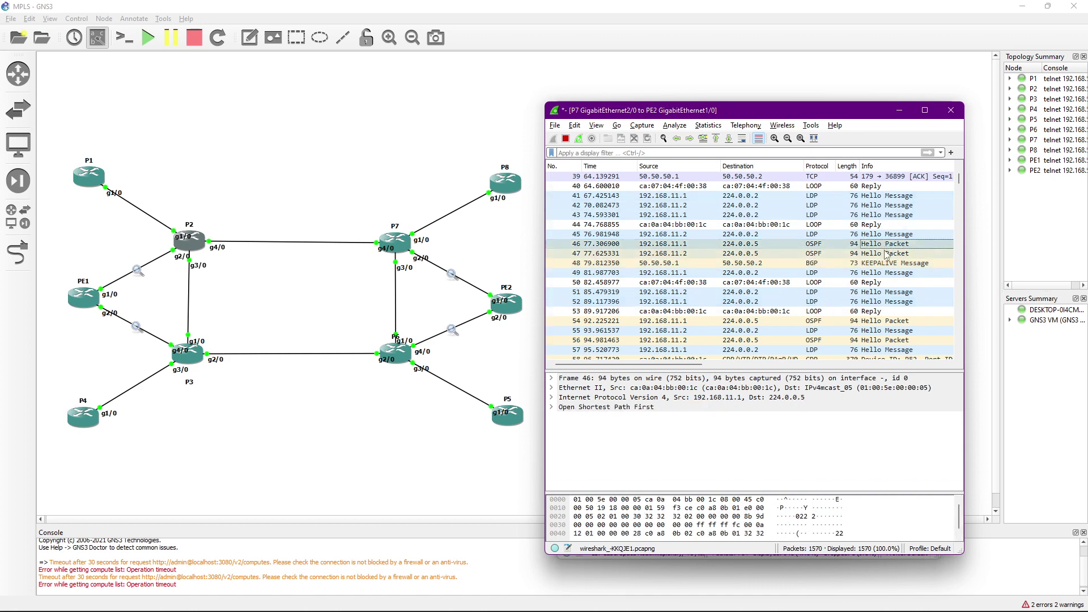
Examine TCP ACK packet 68 from 50.50.50.2 to 50.50.50.70 in the P7–PE2 capture
{"action": "scroll", "coordinate": [822, 294], "scroll_direction": "down", "scroll_amount": 6}
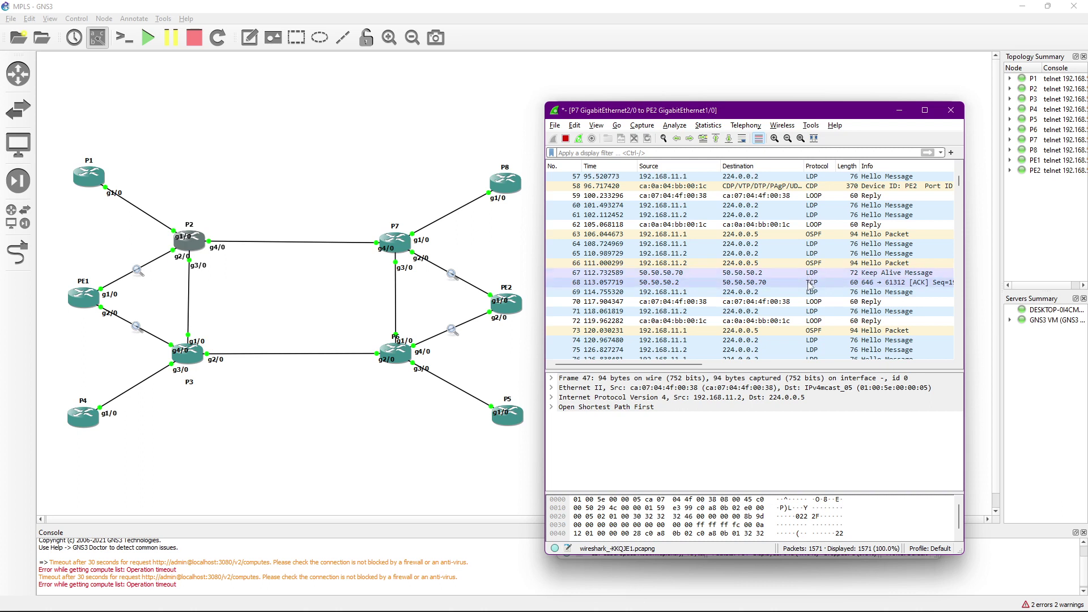
{"action": "left_click", "coordinate": [810, 283]}
{"action": "left_click", "coordinate": [876, 284]}
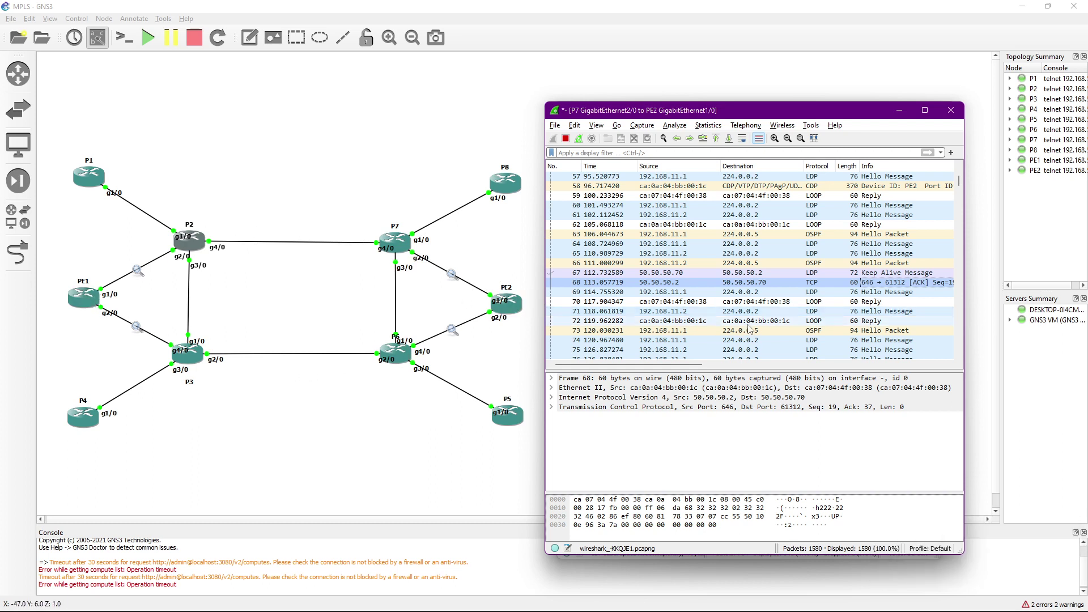
Look through the following P7–PE2 packets and filter the capture for icmp
{"action": "scroll", "coordinate": [831, 287], "scroll_direction": "down", "scroll_amount": 15}
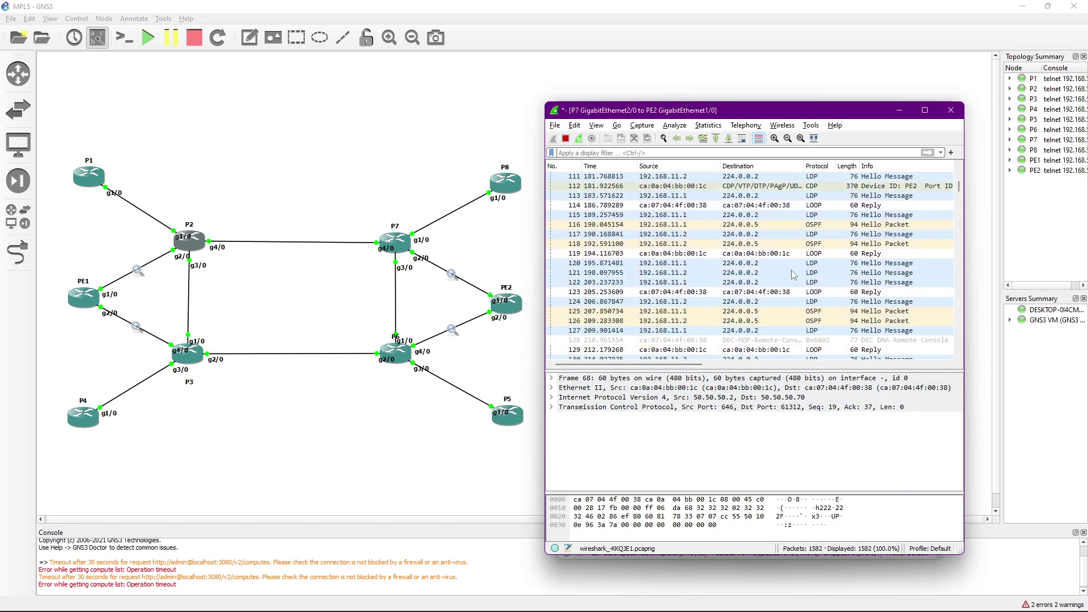
{"action": "scroll", "coordinate": [793, 275], "scroll_direction": "down", "scroll_amount": 5}
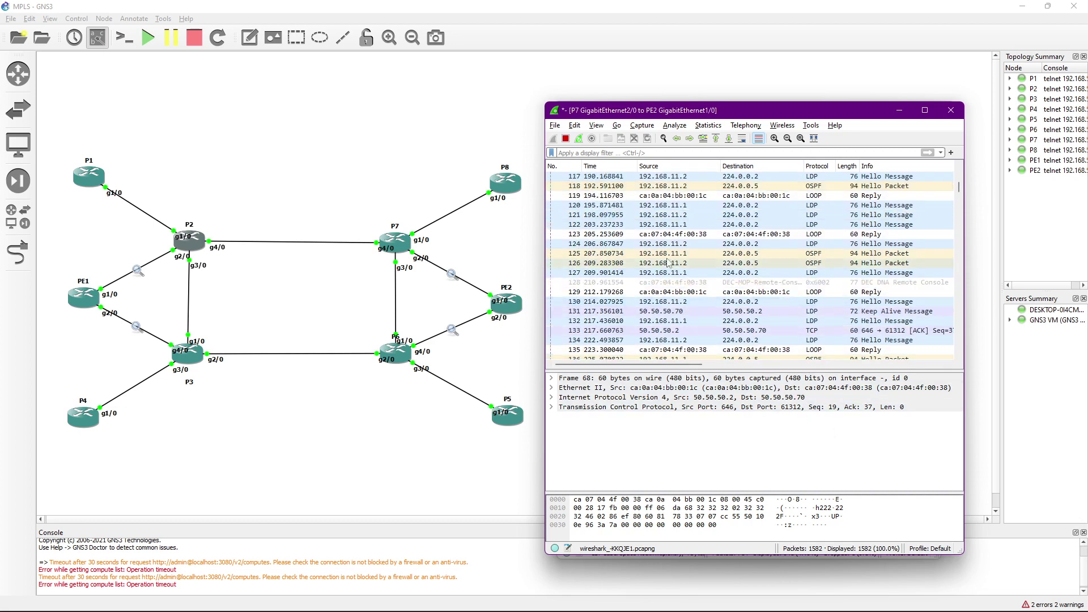
{"action": "left_click", "coordinate": [659, 153]}
{"action": "type", "text": "icmp"}
{"action": "key", "text": "Return"}
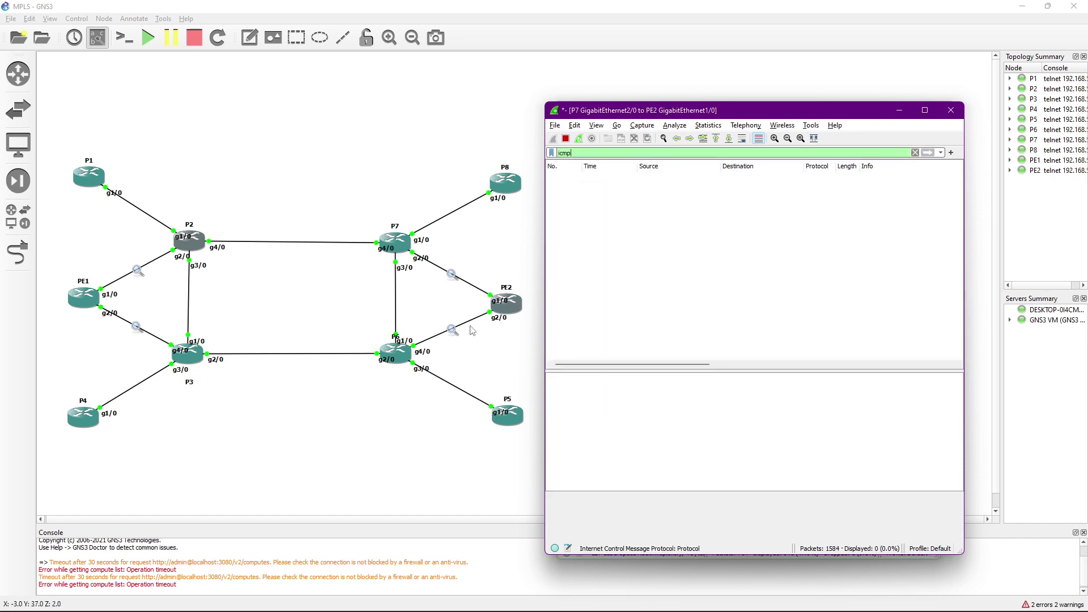
View the ICMP echo requests and replies in the PE2–P6 capture, and return to the P7–PE2 capture
{"action": "key", "text": "super+Tab"}
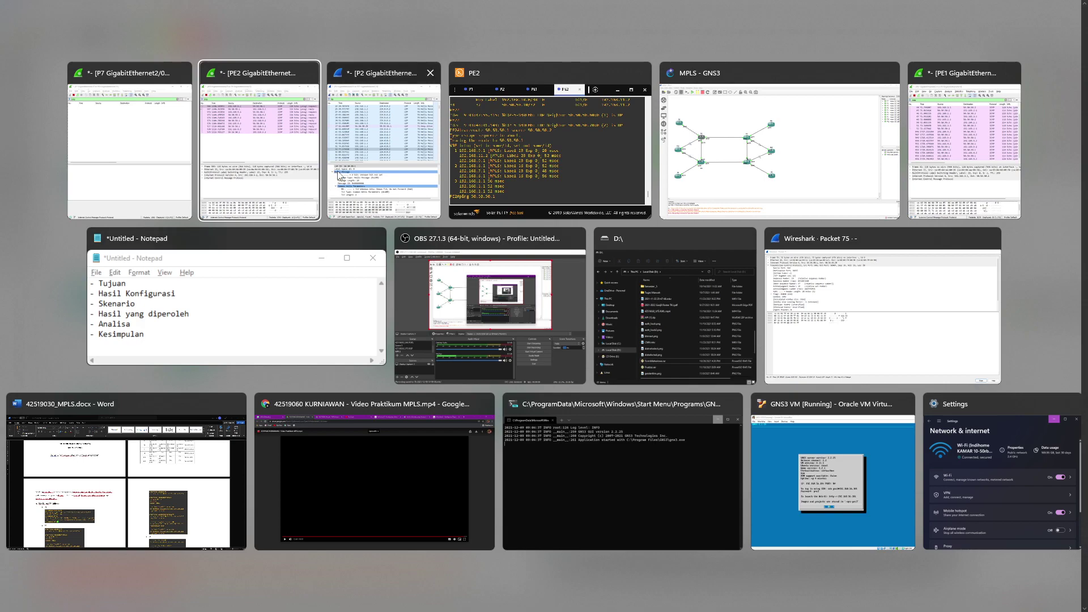
{"action": "key", "text": "Return"}
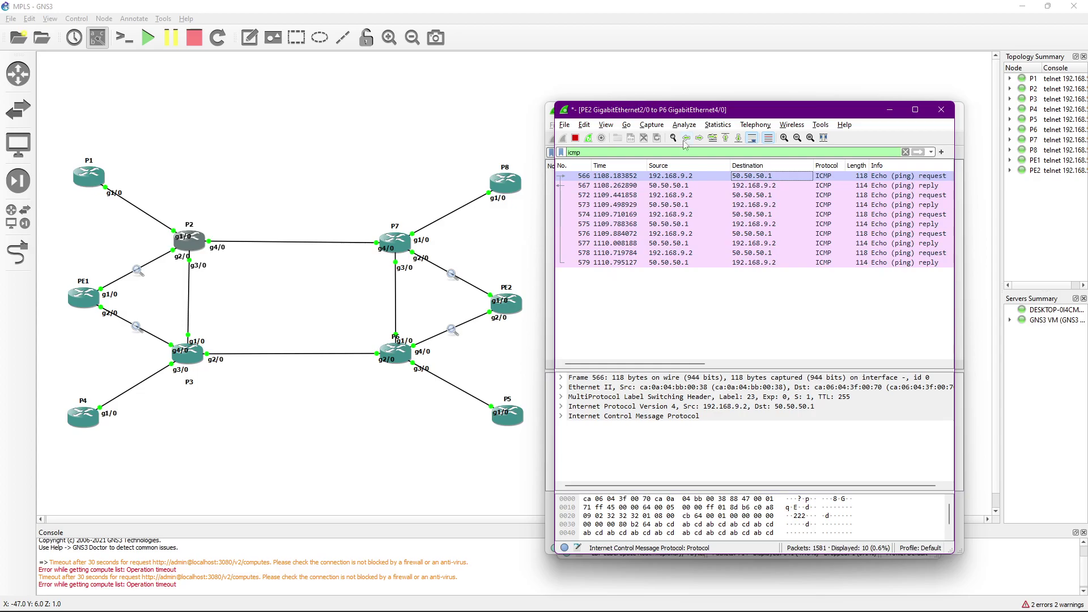
{"action": "key", "text": "super+Tab"}
{"action": "left_click", "coordinate": [351, 121]}
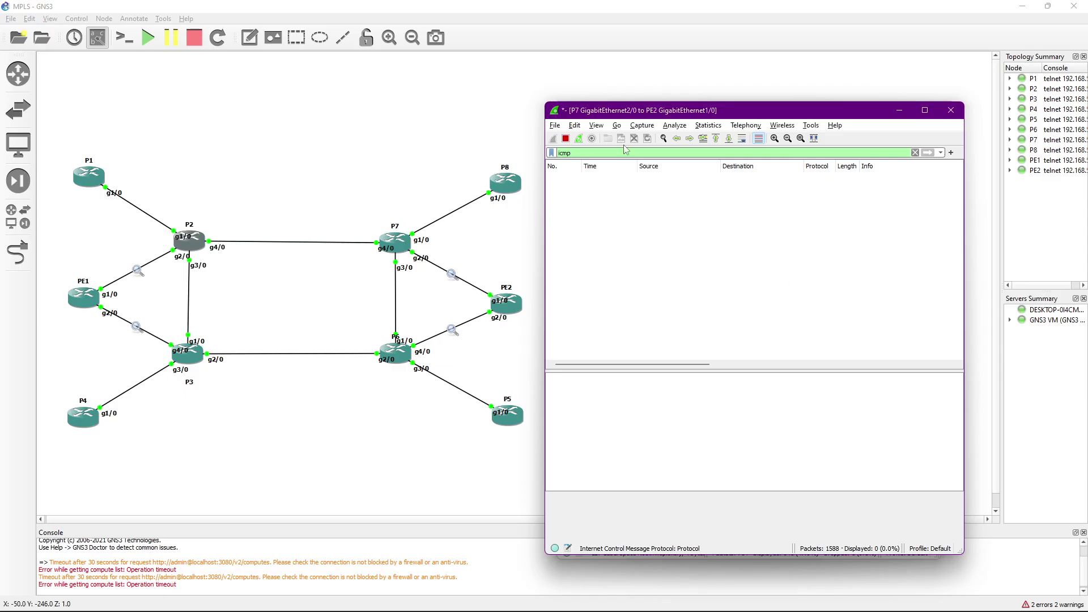
Replace the P7–PE2 capture's icmp display filter with ldp and look through the LDP Hello and Keep Alive messages
{"action": "key", "text": "BackSpace"}
{"action": "key", "text": "BackSpace"}
{"action": "key", "text": "BackSpace"}
{"action": "key", "text": "BackSpace"}
{"action": "type", "text": "ldp"}
{"action": "key", "text": "Return"}
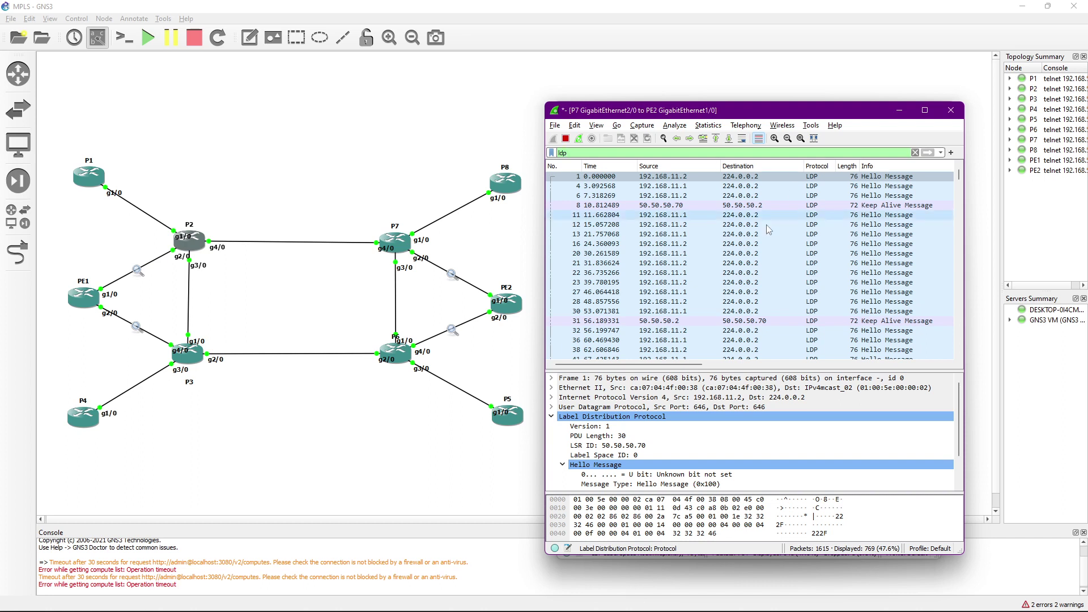
{"action": "scroll", "coordinate": [669, 256], "scroll_direction": "down", "scroll_amount": 2}
{"action": "scroll", "coordinate": [667, 255], "scroll_direction": "up", "scroll_amount": 2}
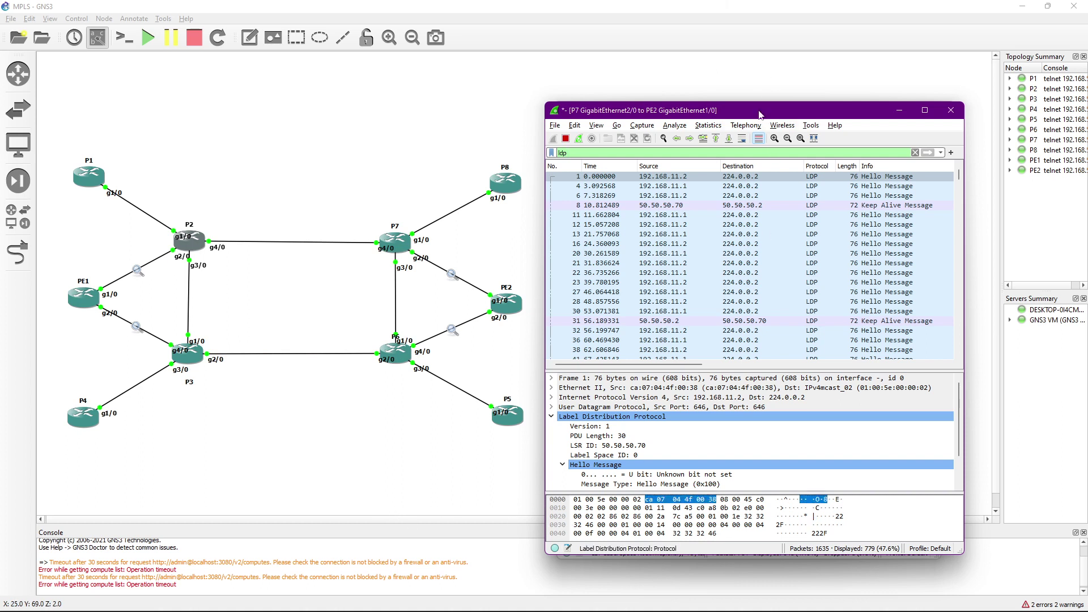
{"action": "mouse_move", "coordinate": [759, 115]}
{"action": "left_mouse_down"}
{"action": "mouse_move", "coordinate": [780, 100]}
{"action": "mouse_move", "coordinate": [765, 122]}
{"action": "left_mouse_up"}
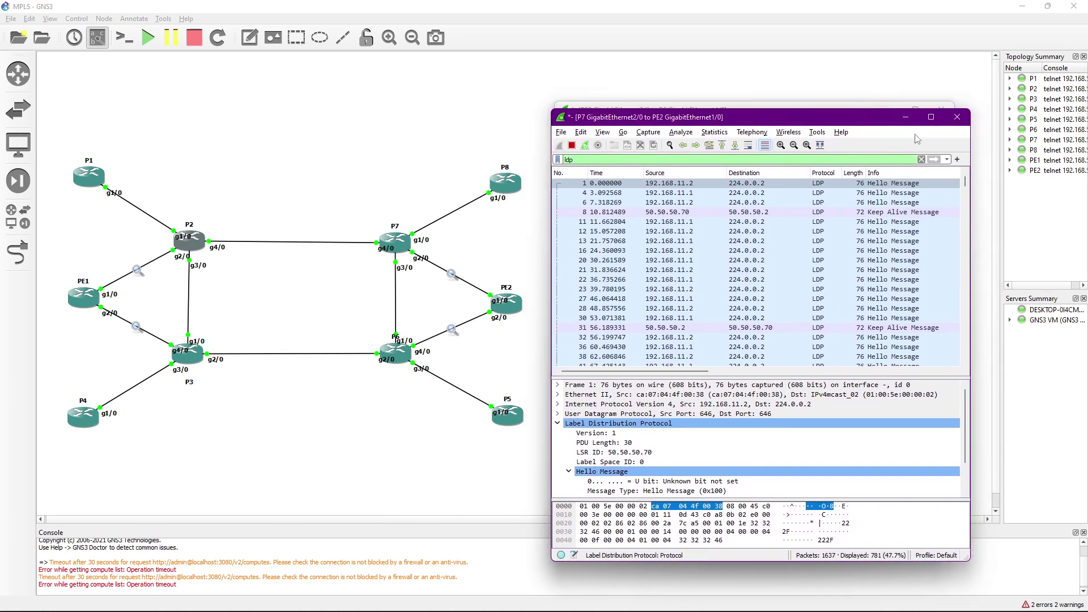